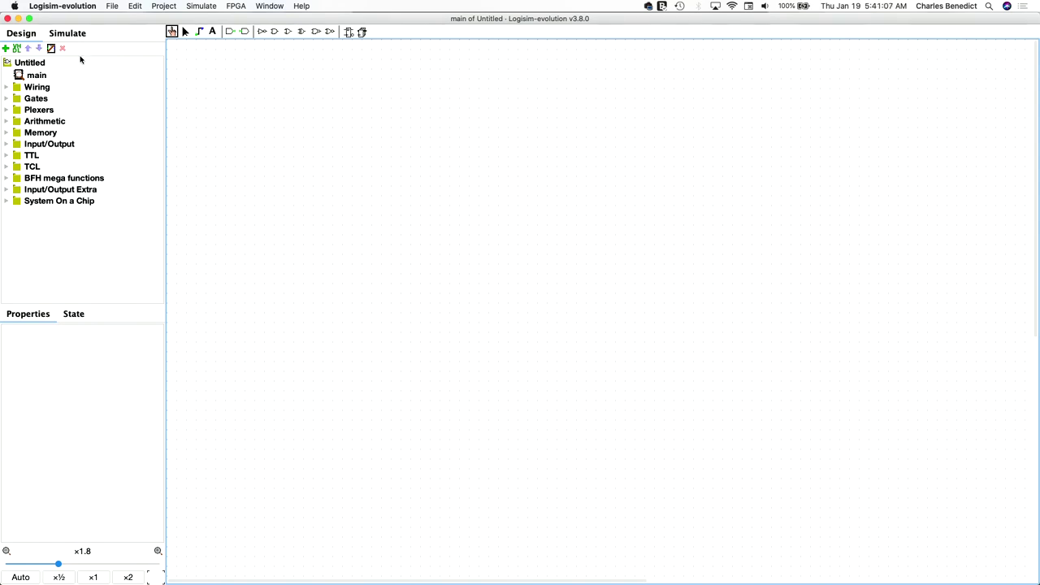
- Rename the main circuit to ALUUI
click(36, 75)
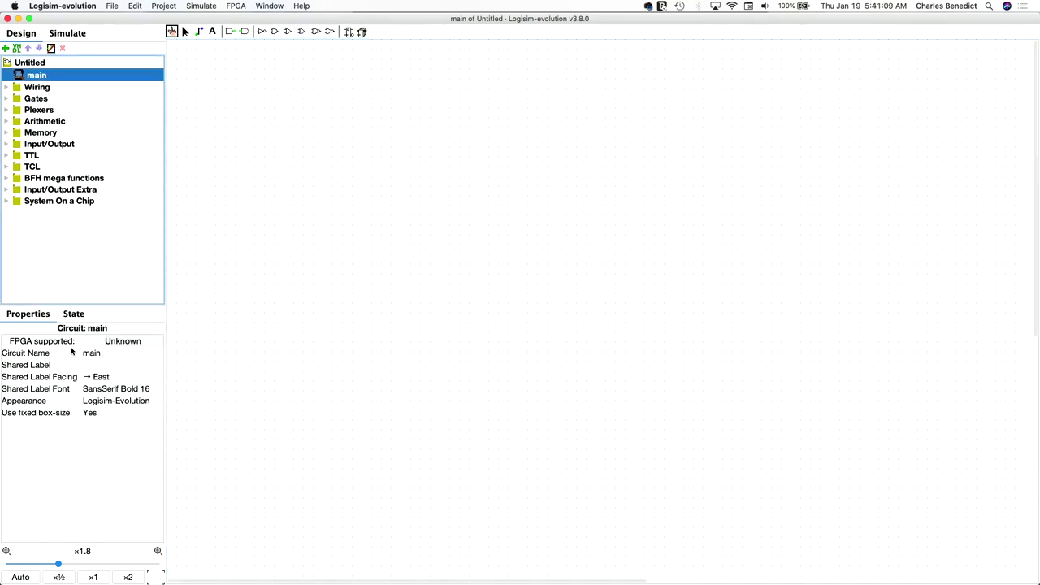
click(112, 353)
key(BackSpace)
key(BackSpace)
key(BackSpace)
key(BackSpace)
text(ALUUI)
key(Return)
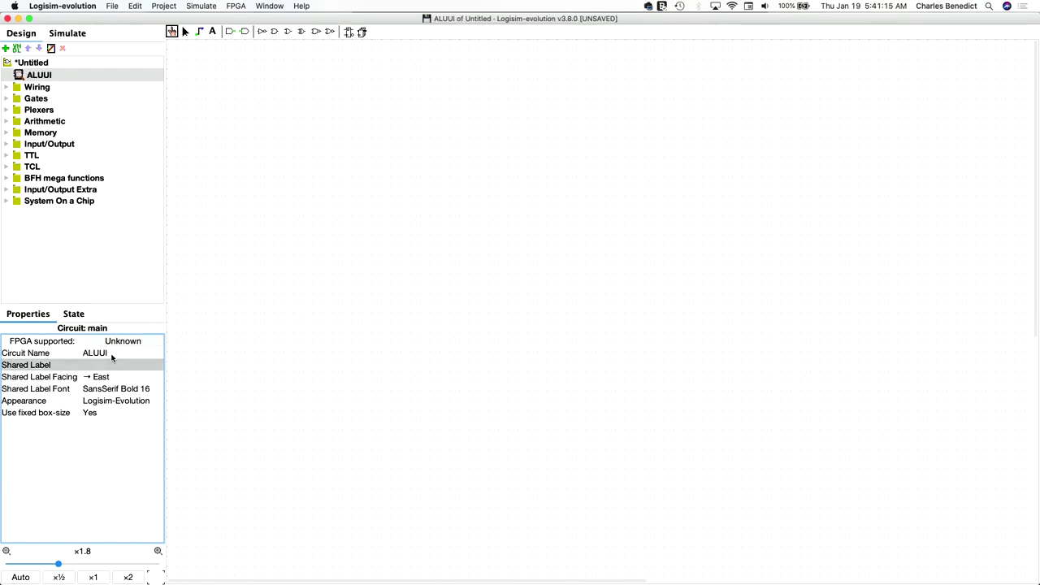
- Add a new circuit named ALU to the project
click(7, 49)
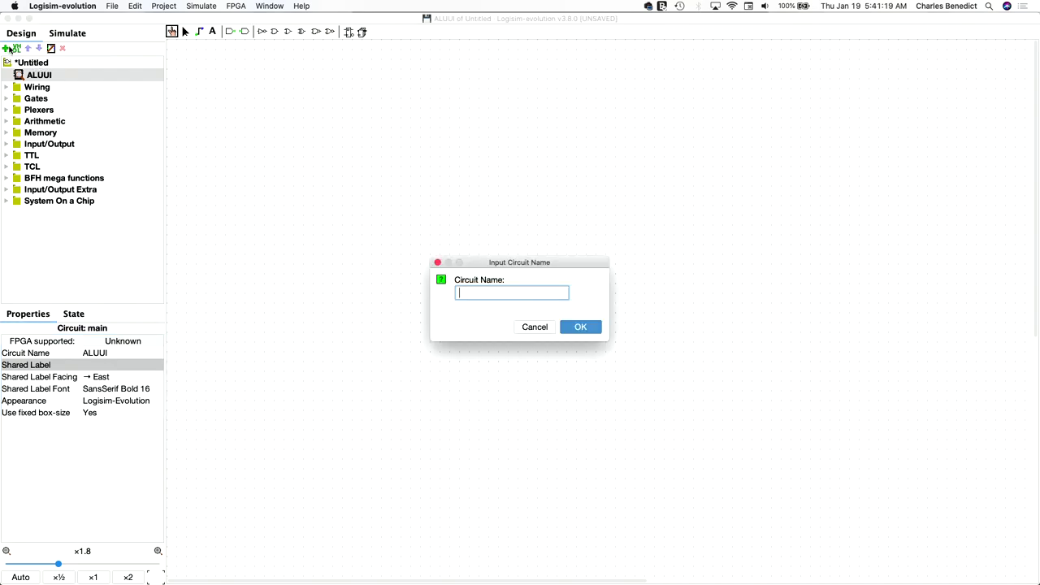
text(ALU)
click(581, 326)
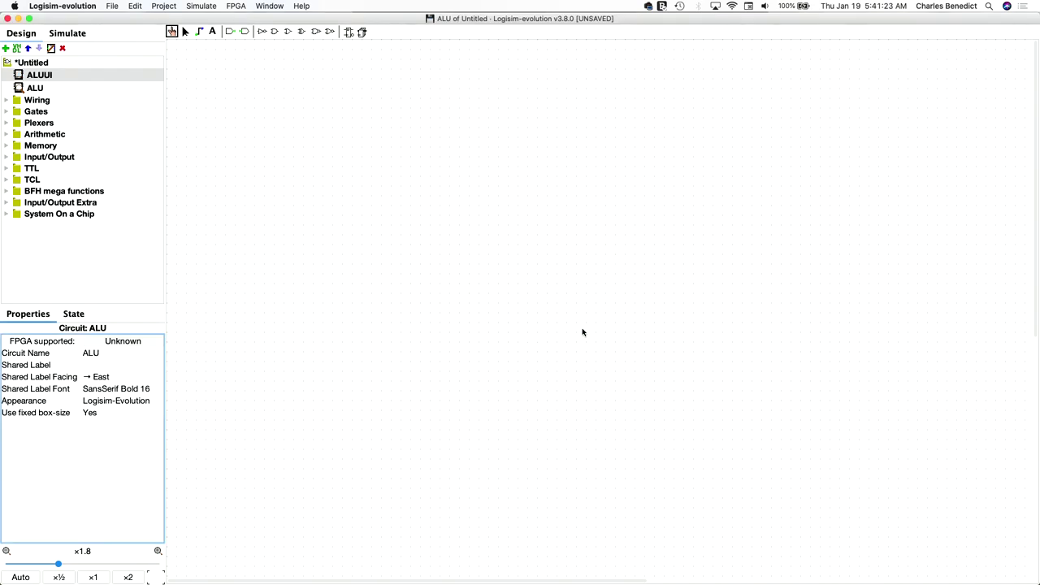
- In the ALU circuit, place a 16-bit input pin labelled x near the top left
click(41, 91)
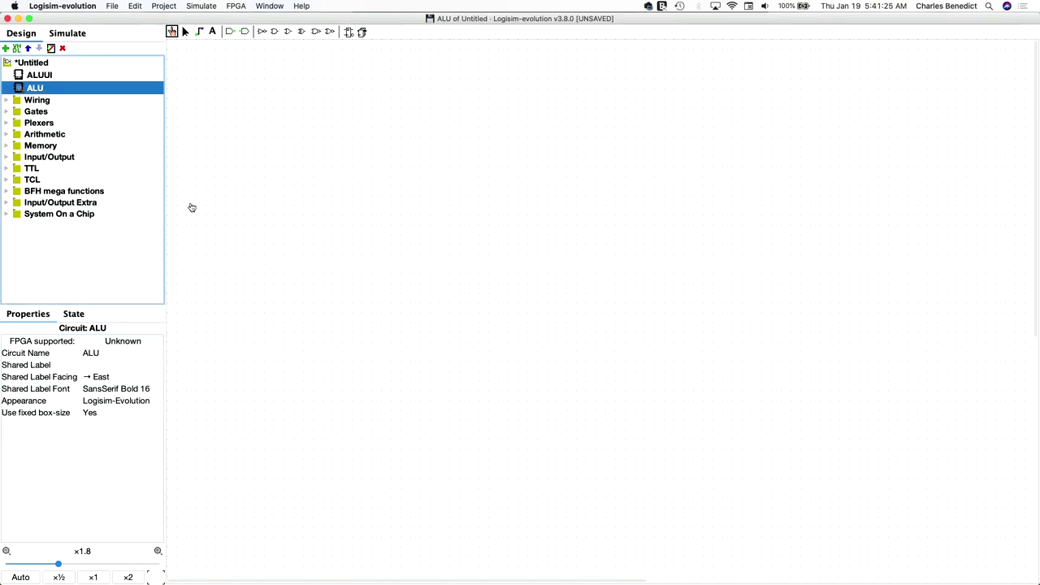
click(7, 101)
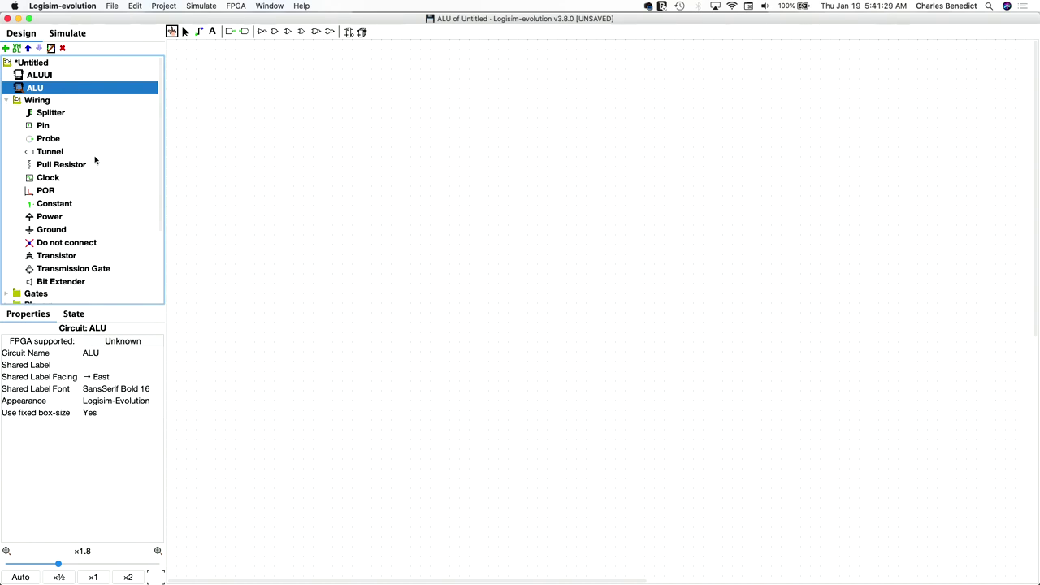
click(43, 127)
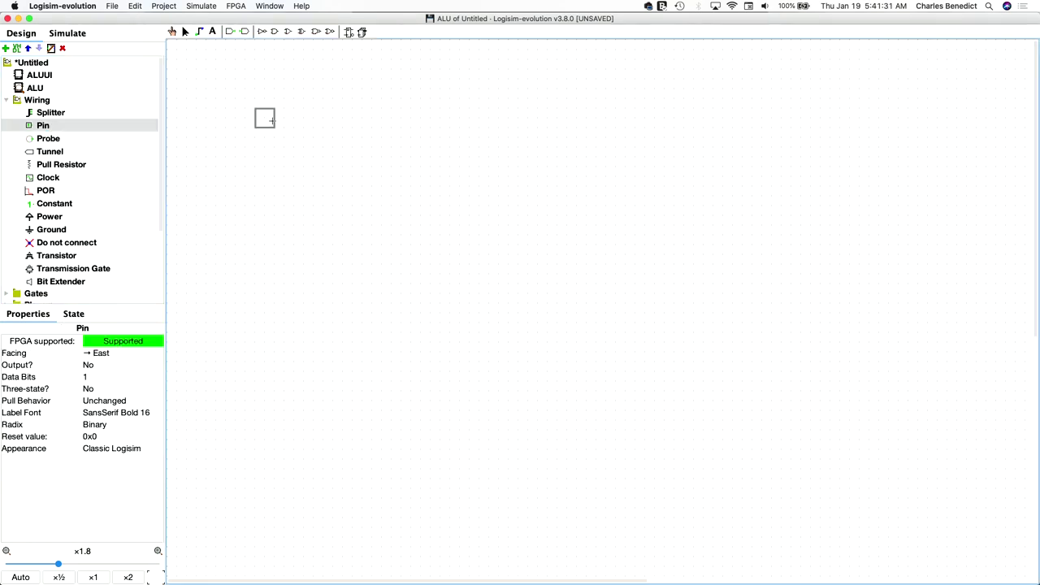
click(274, 120)
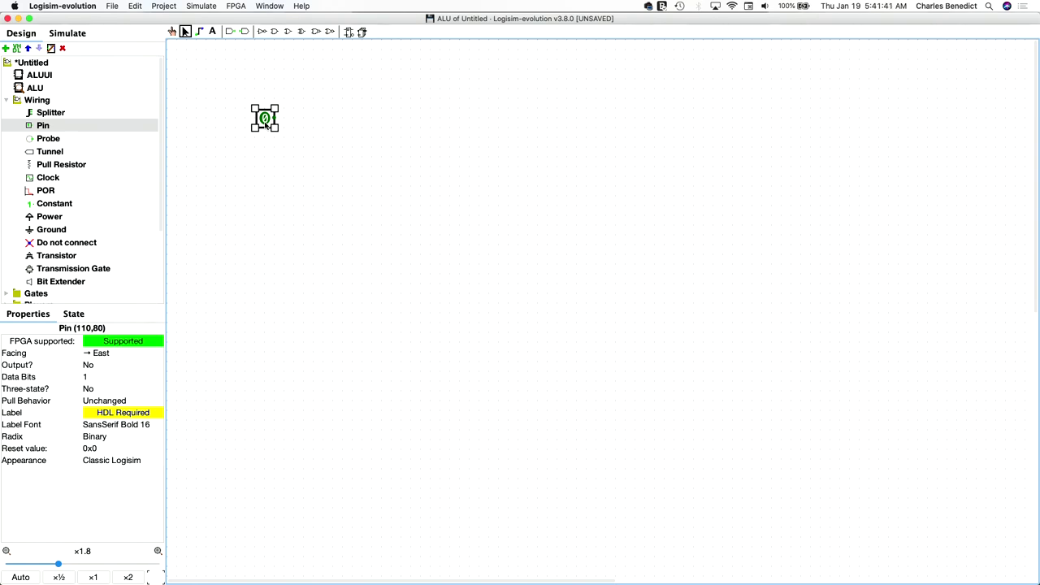
click(96, 378)
text(6)
key(Return)
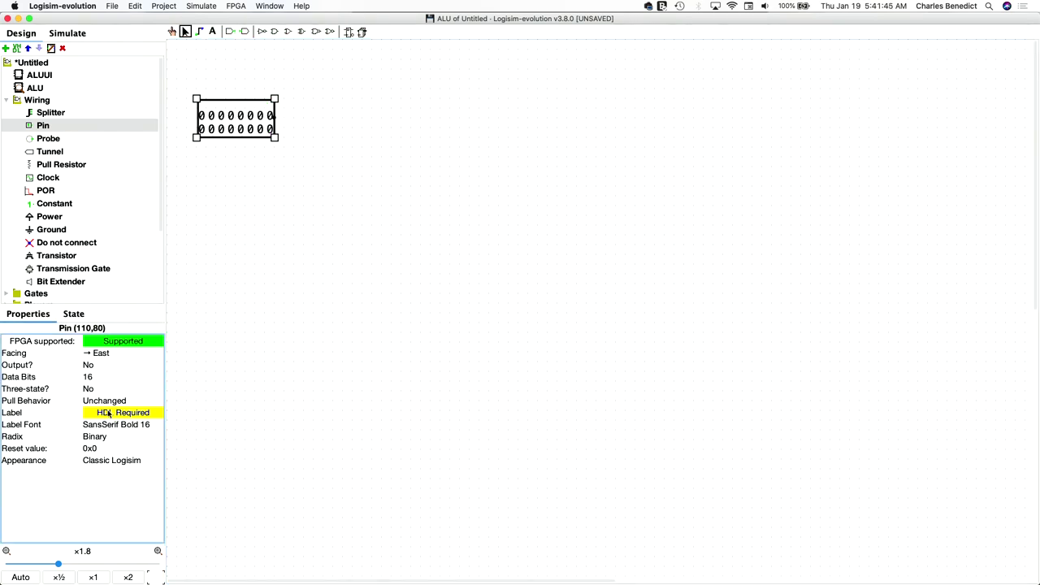
click(108, 413)
text(x)
key(Return)
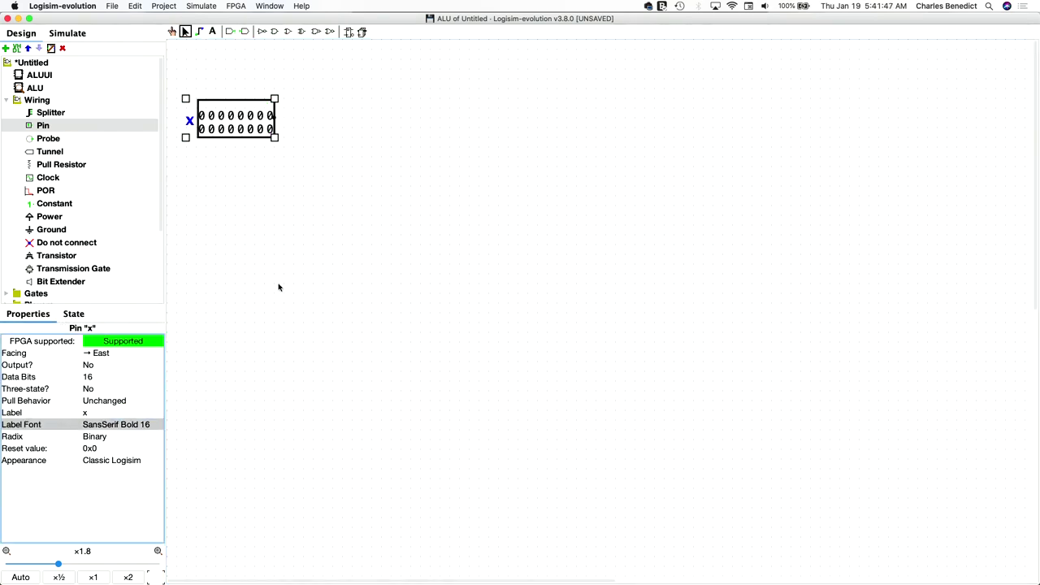
- Add a second 16-bit input pin labelled y and move it directly below x
click(70, 126)
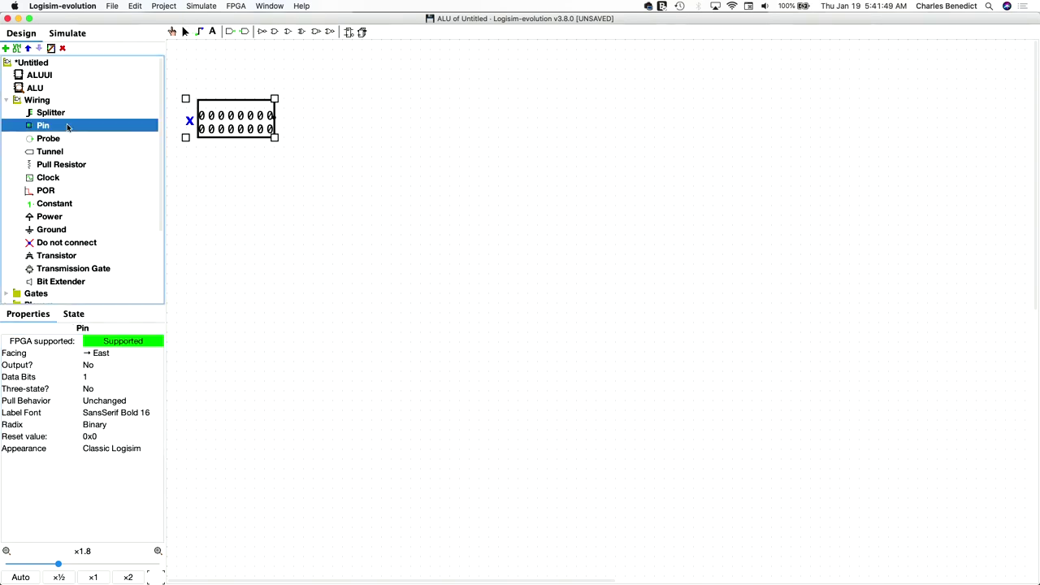
click(218, 178)
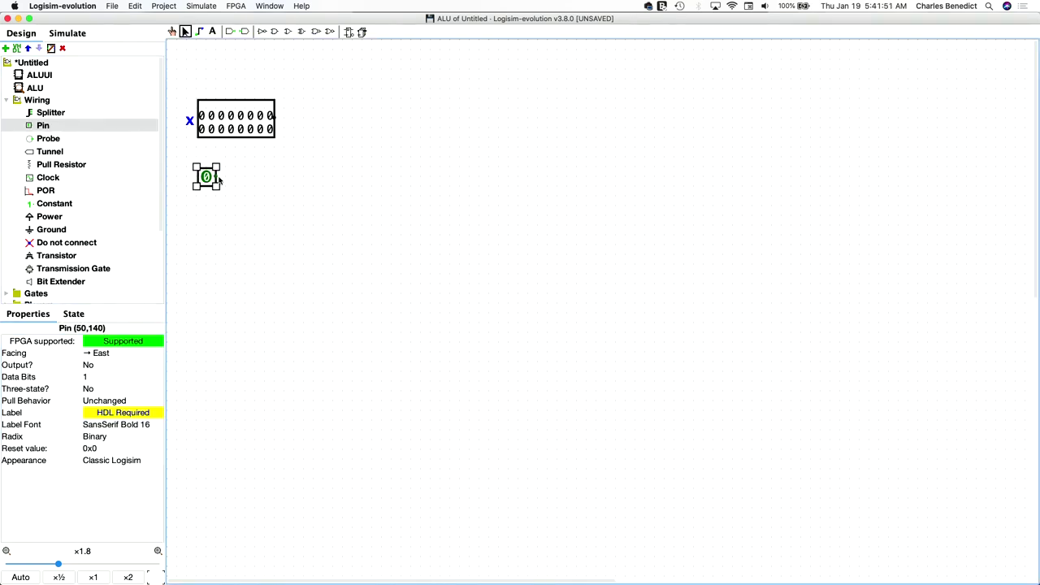
click(97, 413)
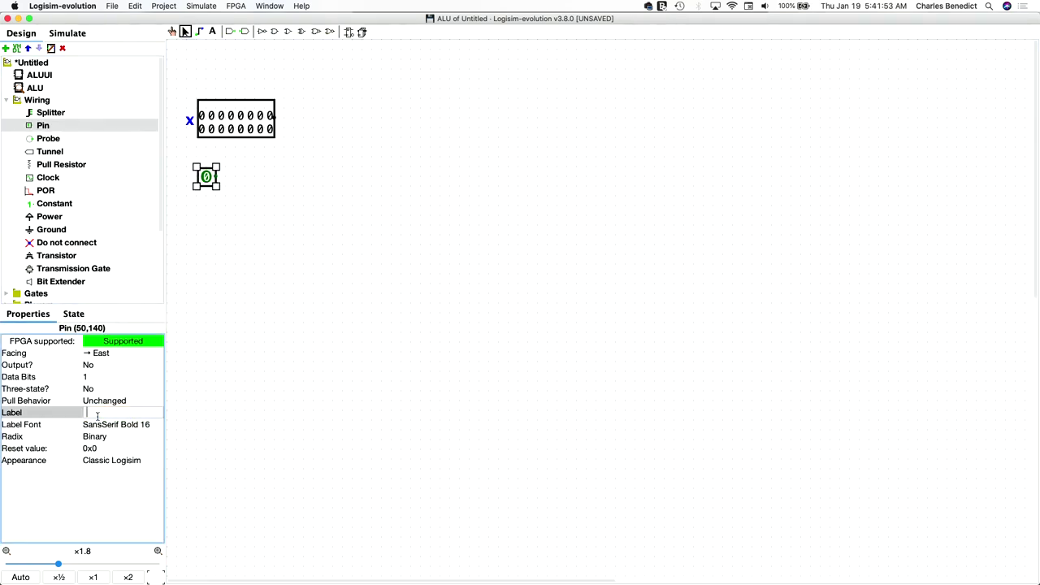
text(y)
click(97, 376)
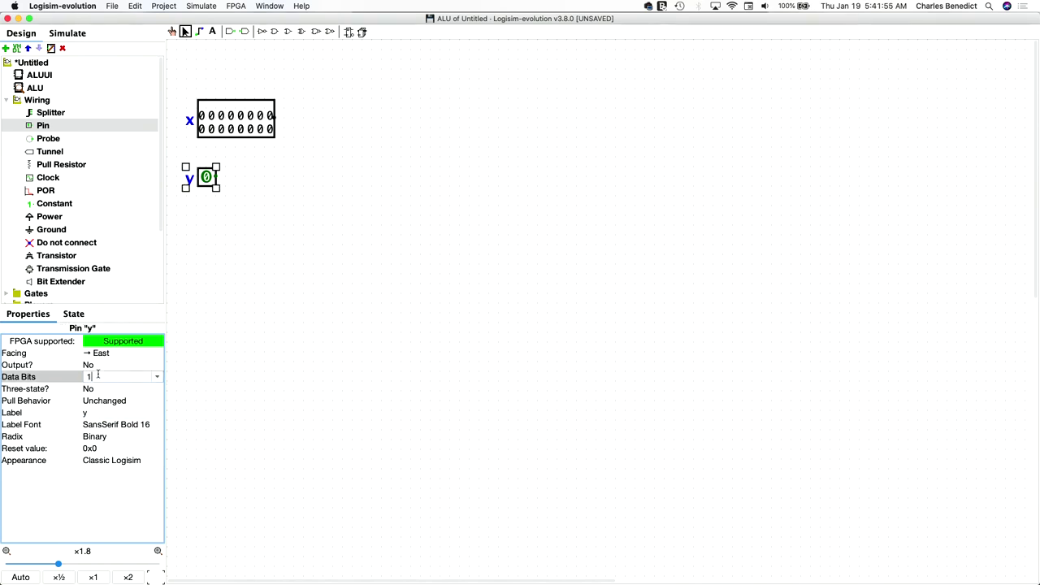
key(BackSpace)
text(16)
key(Return)
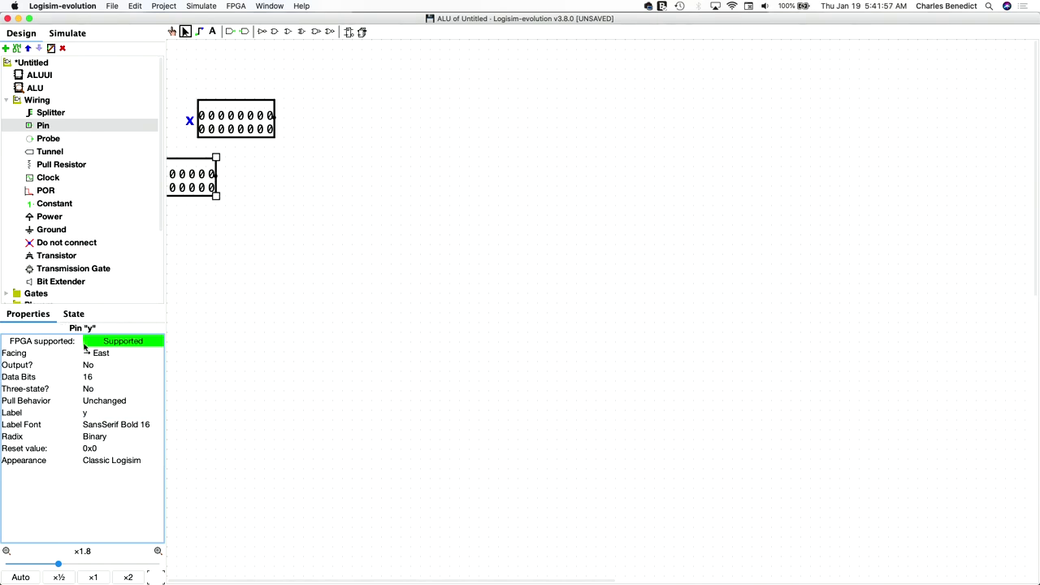
drag(191, 173, 251, 170)
click(246, 236)
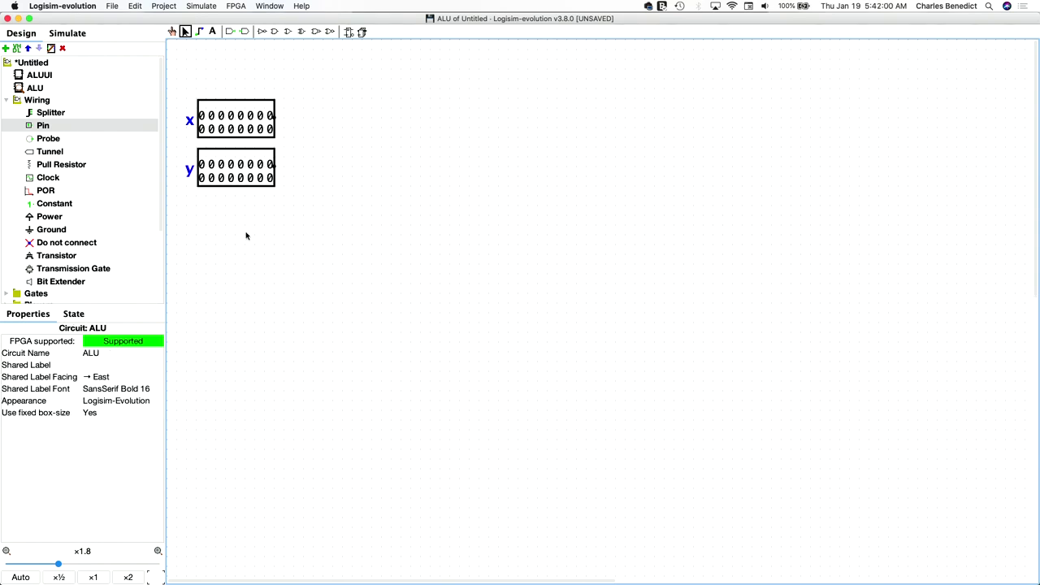
- Place a 16-bit pin labelled o lower down, align it with x and y, and make it an output
click(55, 128)
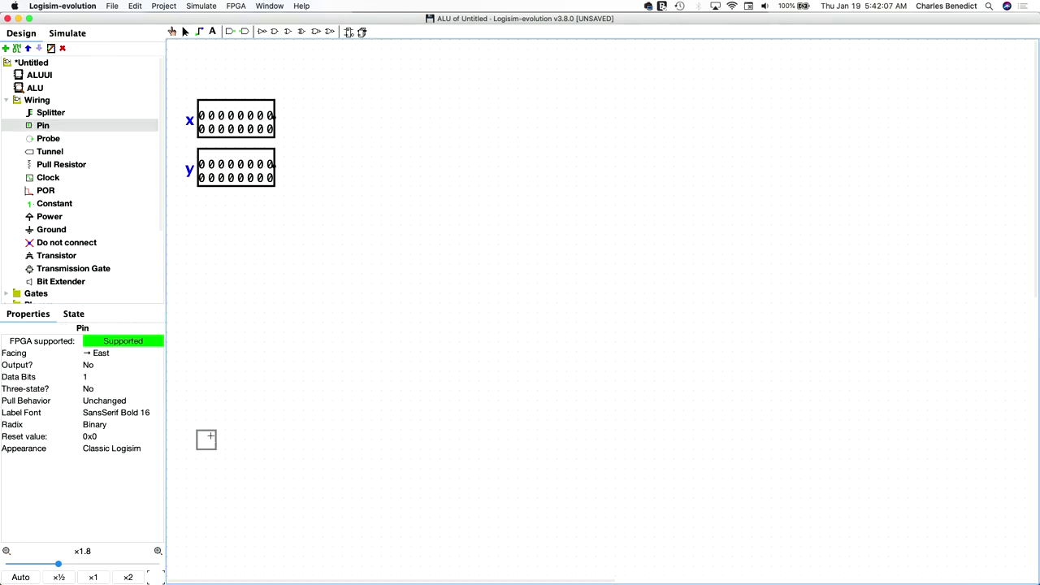
click(214, 408)
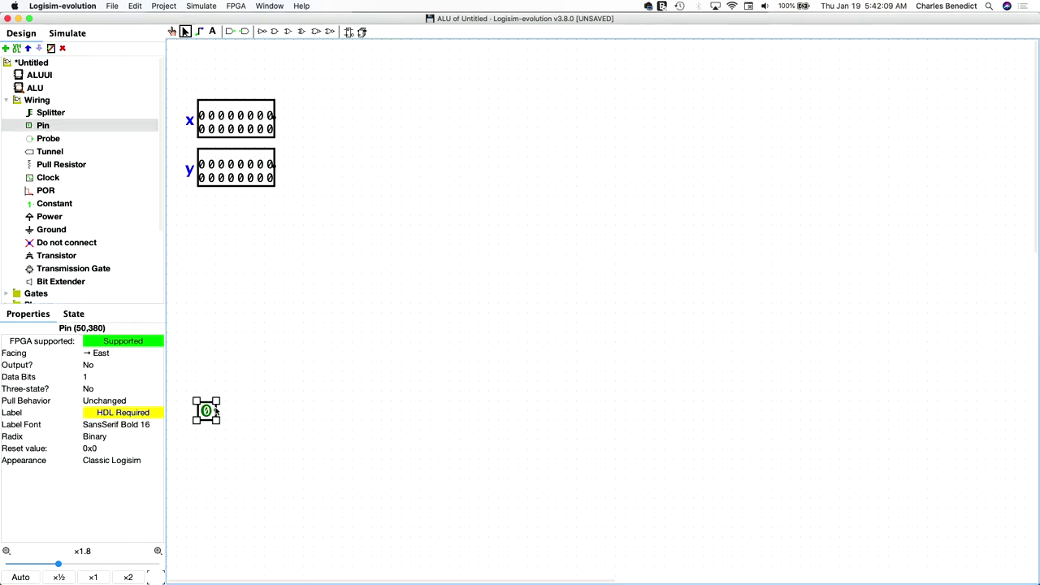
click(122, 413)
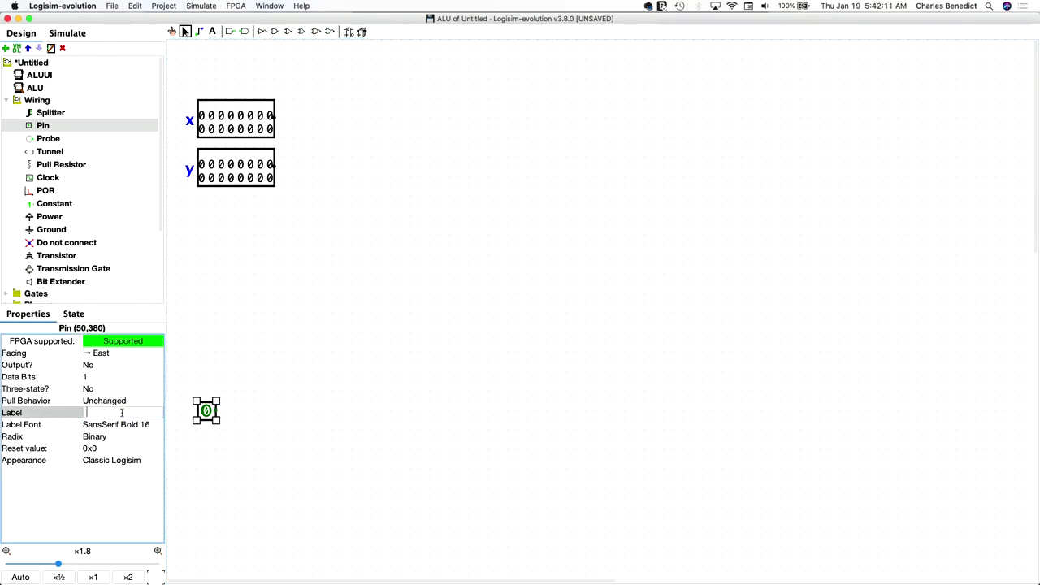
text(o)
key(Return)
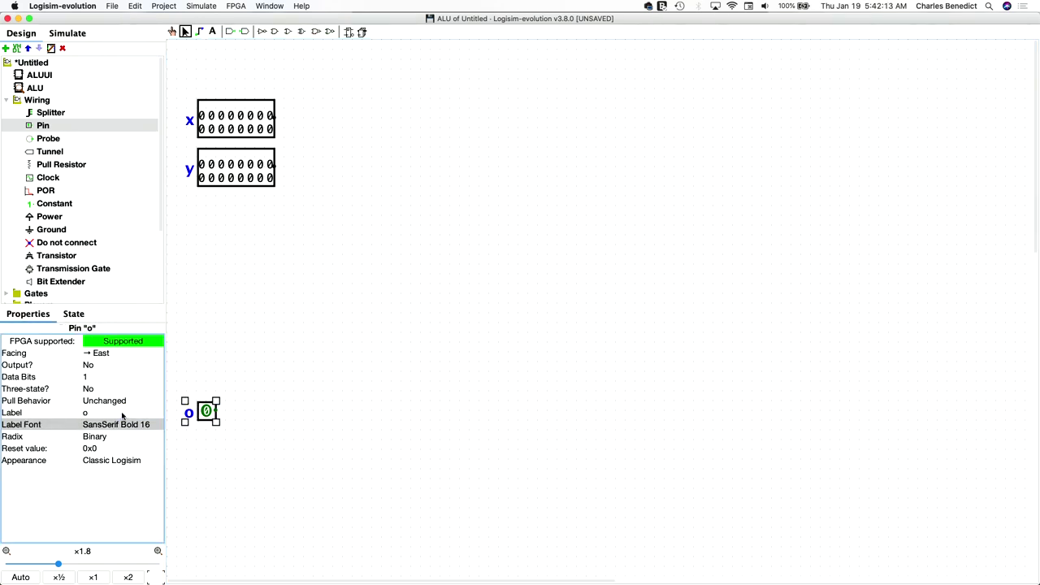
click(96, 376)
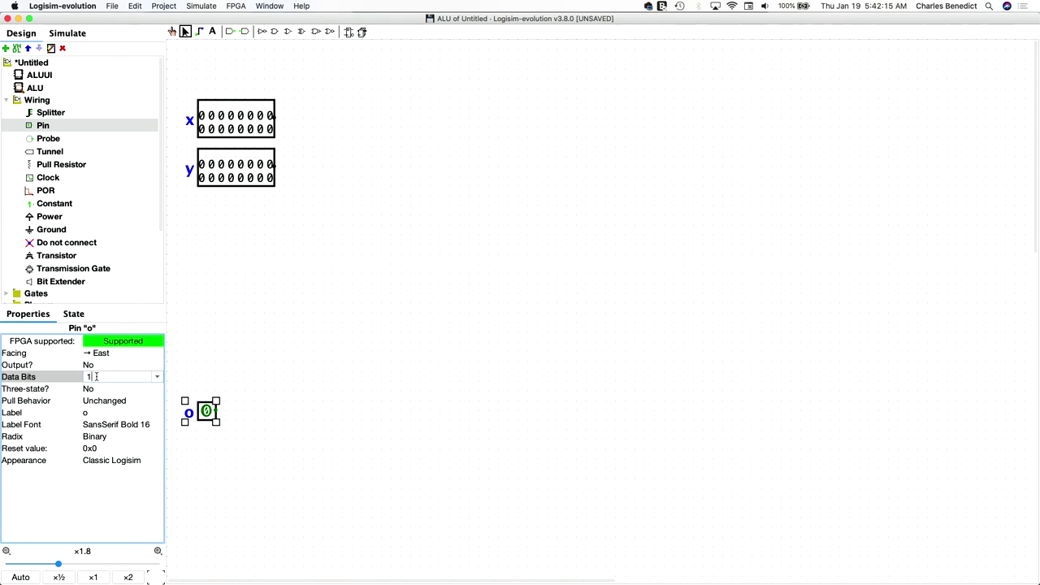
text(6)
key(Return)
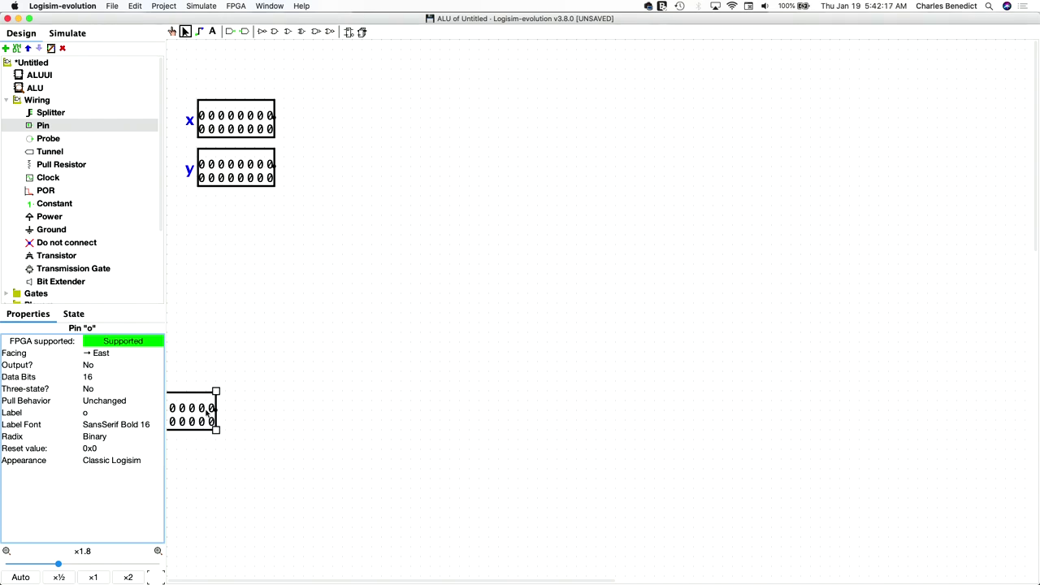
drag(209, 413, 275, 410)
click(92, 366)
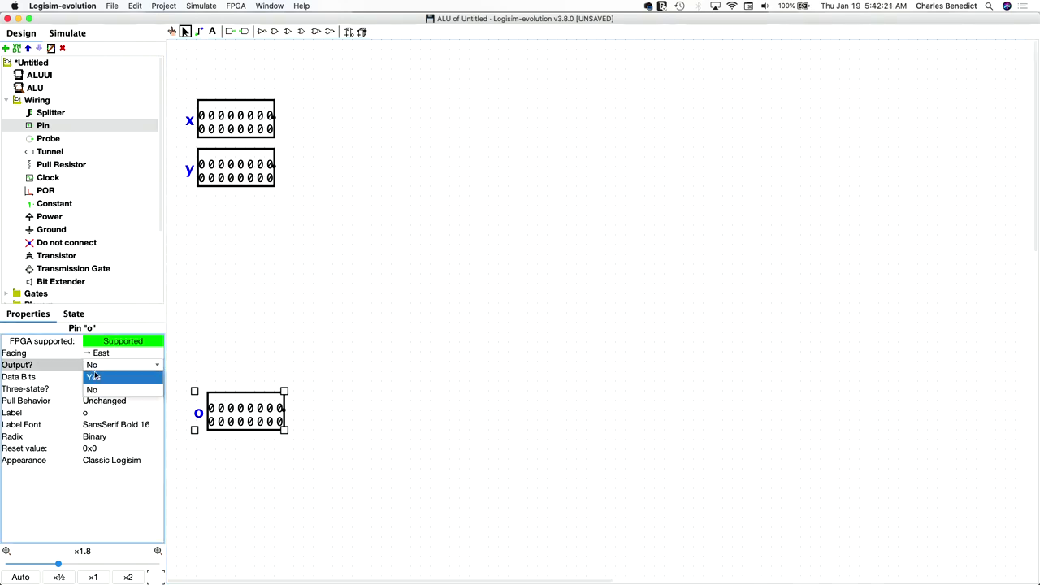
click(98, 378)
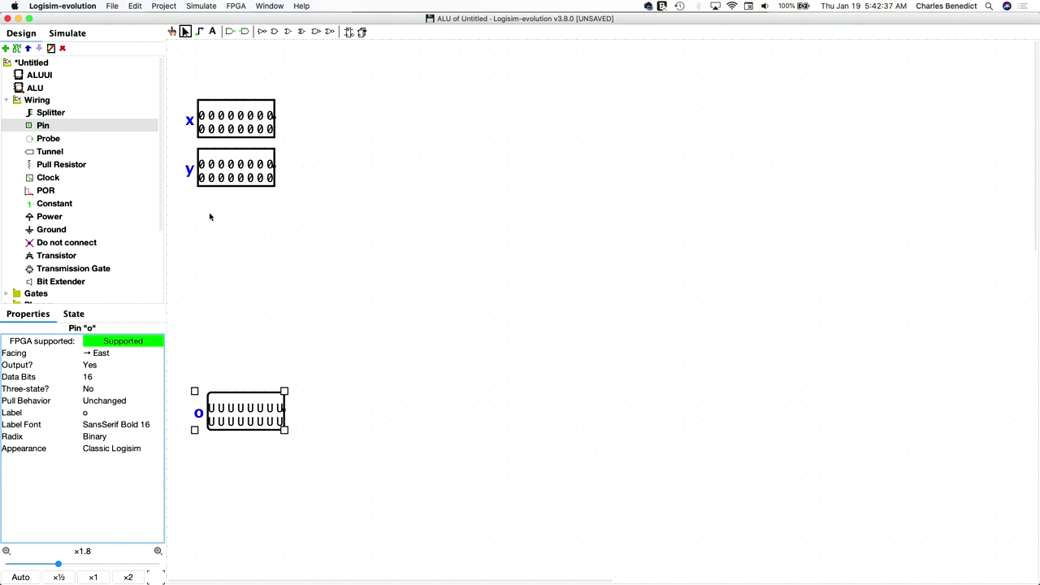
- Add a 1-bit input pin labelled zx just below y
click(95, 127)
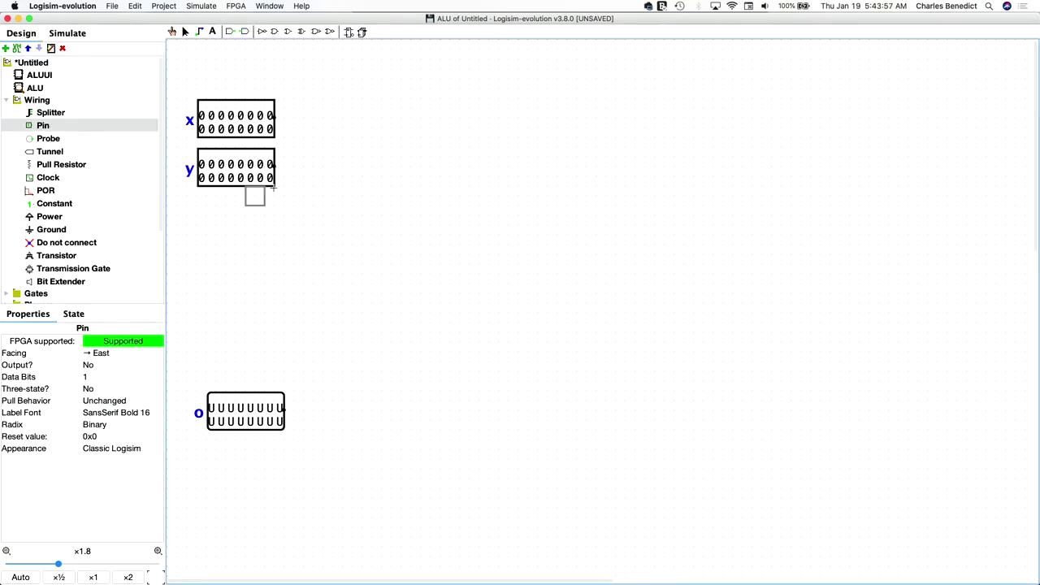
click(212, 206)
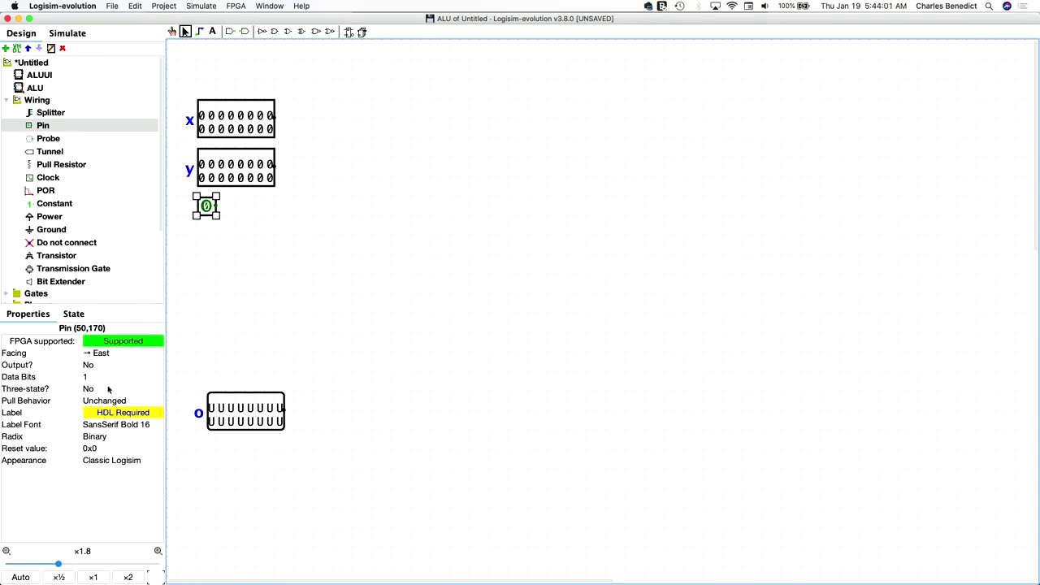
click(109, 412)
text(zx)
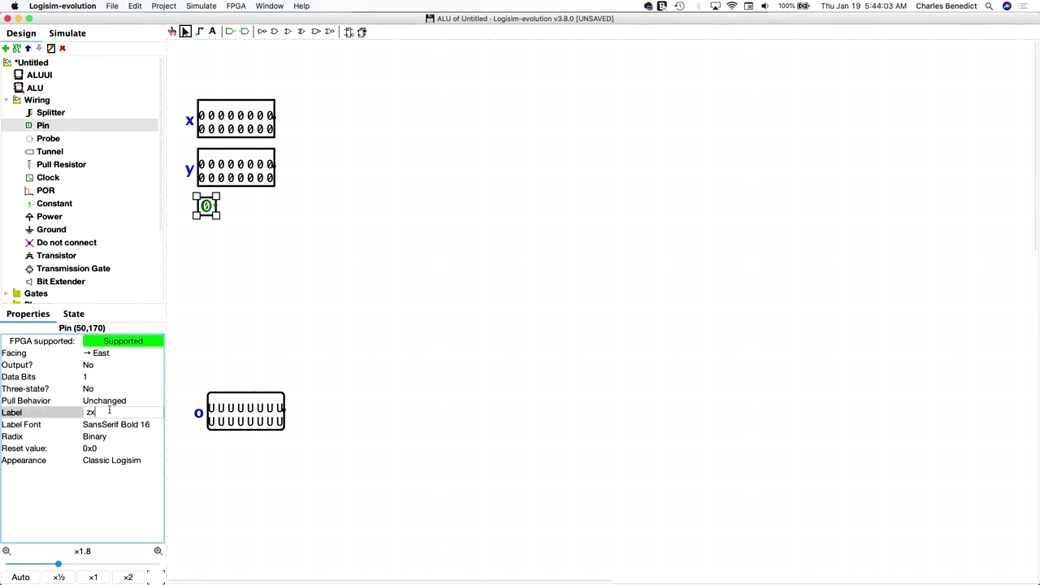
key(Return)
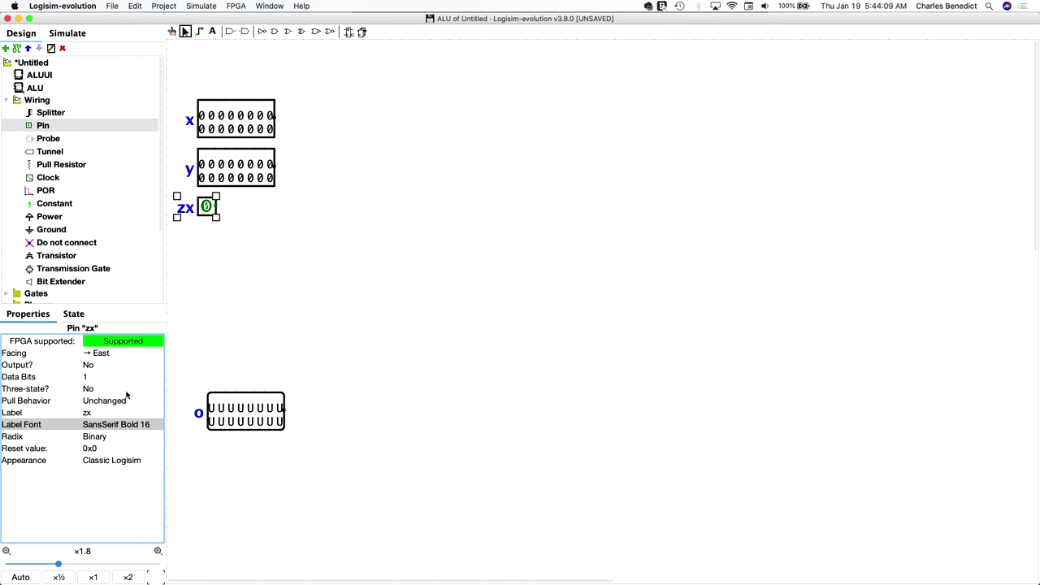
- Add a pin labelled nx below zx, then select both zx and nx together
click(88, 132)
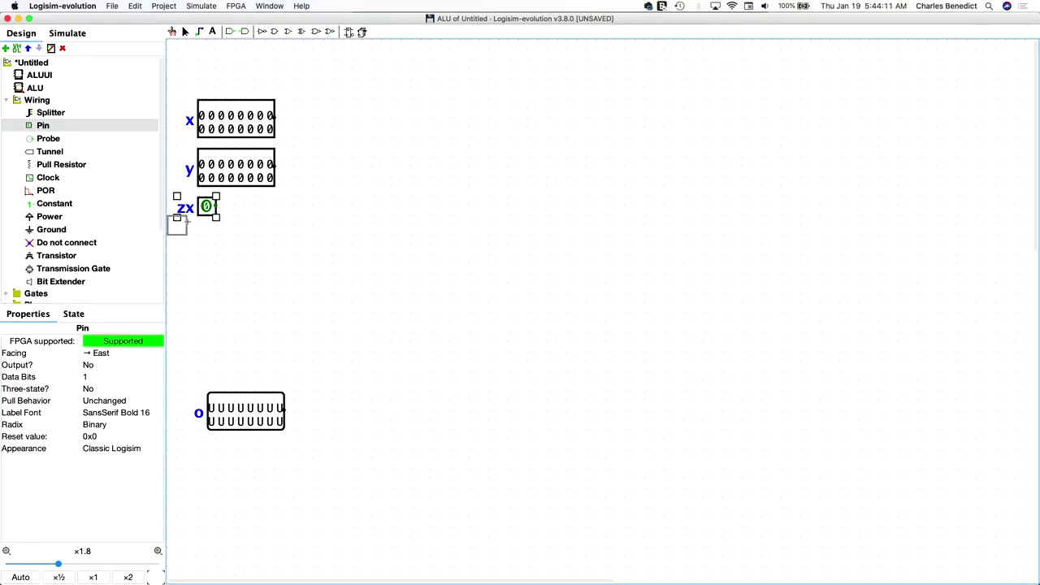
click(213, 235)
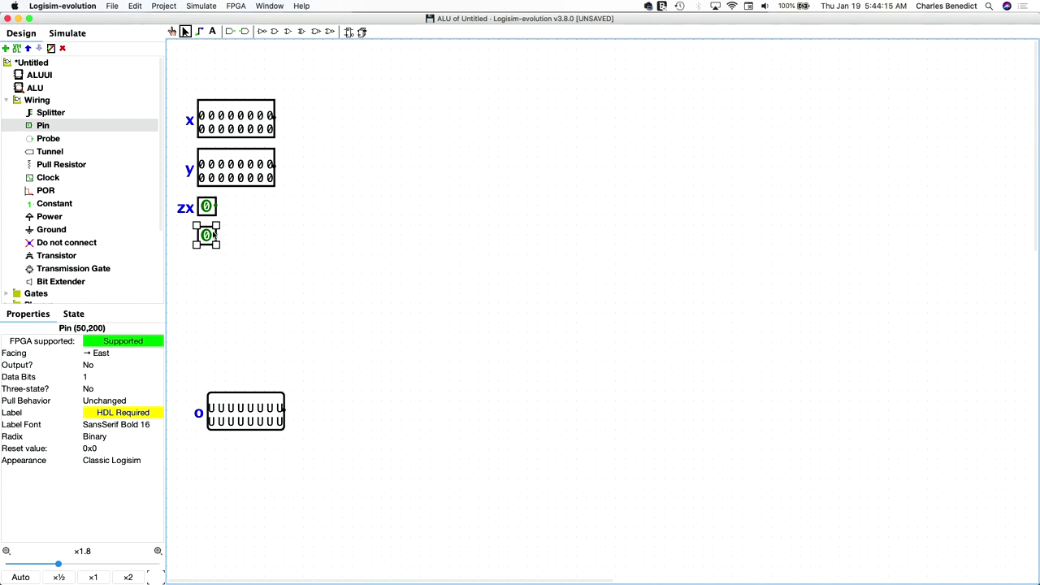
click(124, 412)
text(nx)
key(Return)
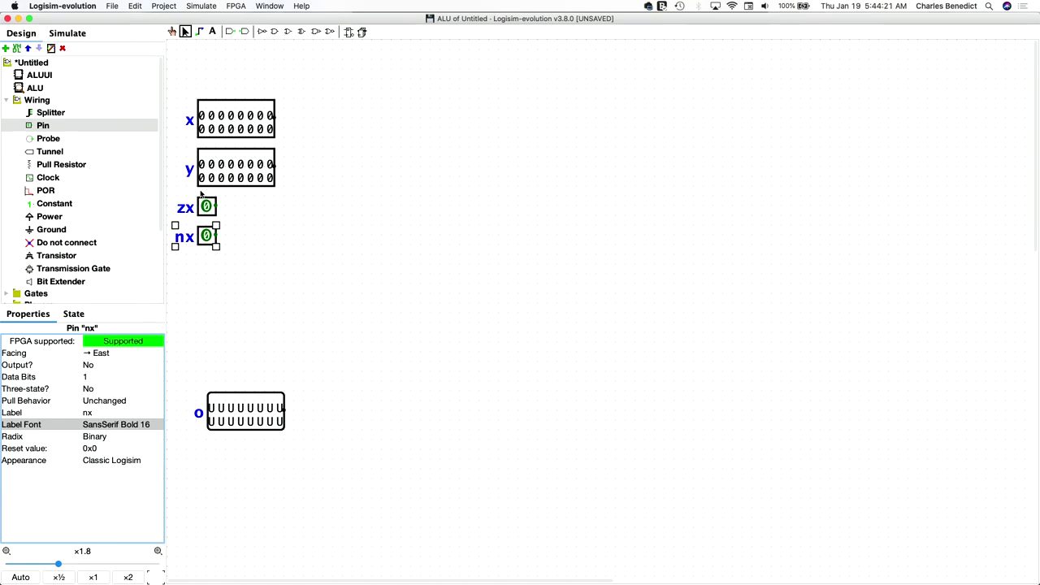
click(290, 226)
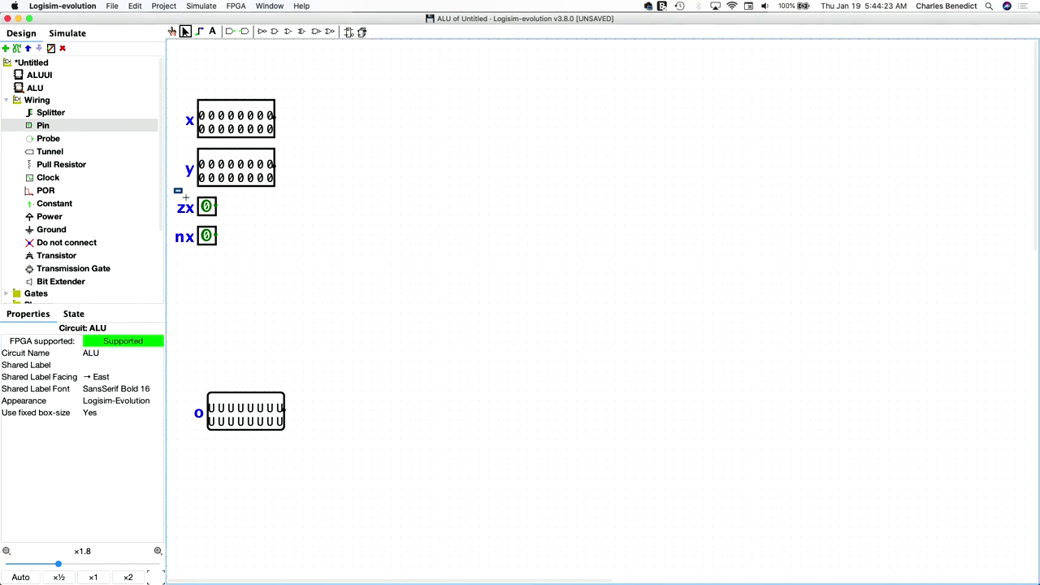
drag(182, 193, 243, 242)
- Label the copied pins zy and ny and shift them further right
click(284, 234)
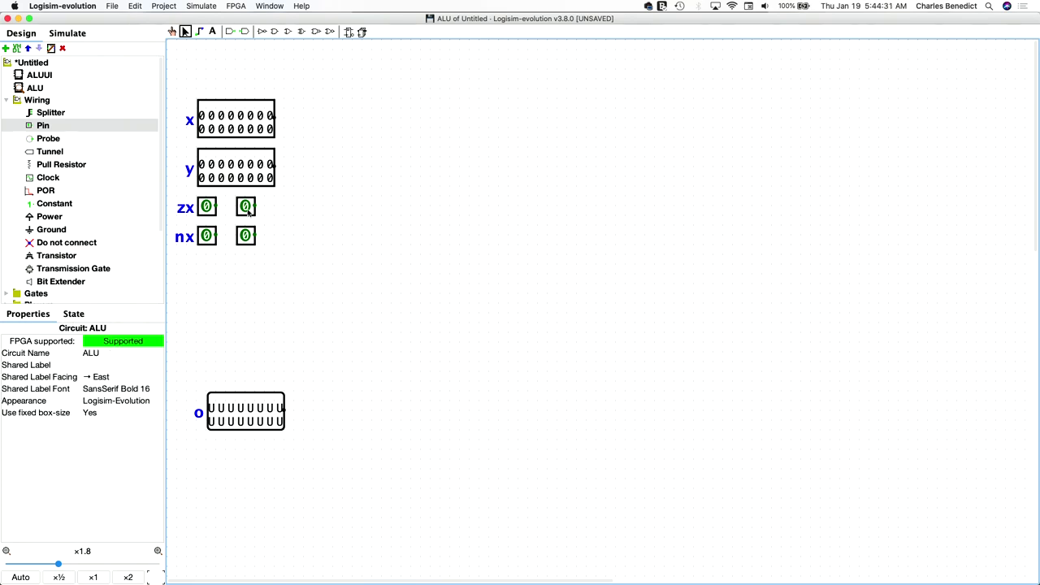
click(248, 210)
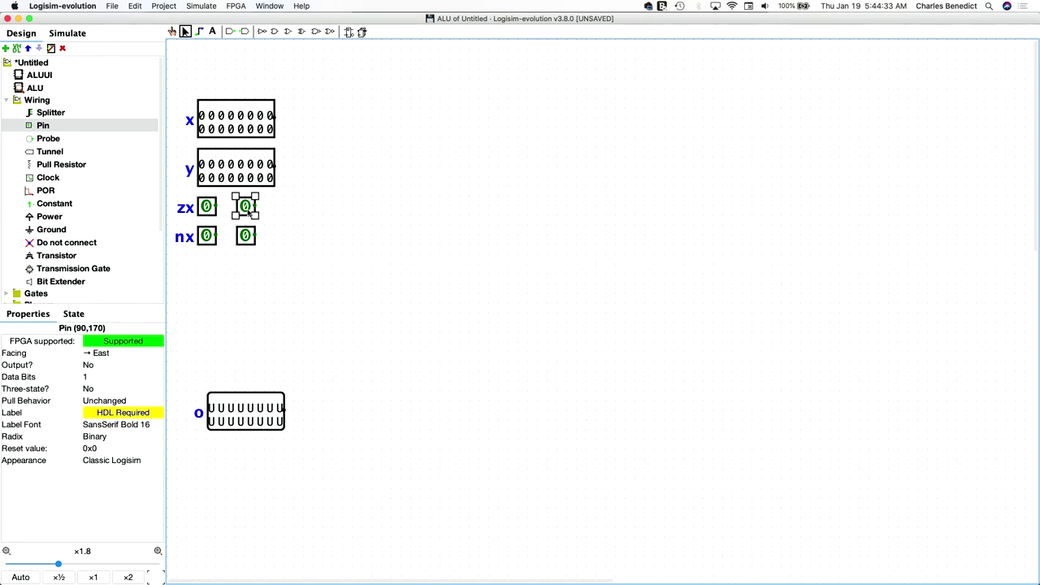
click(124, 413)
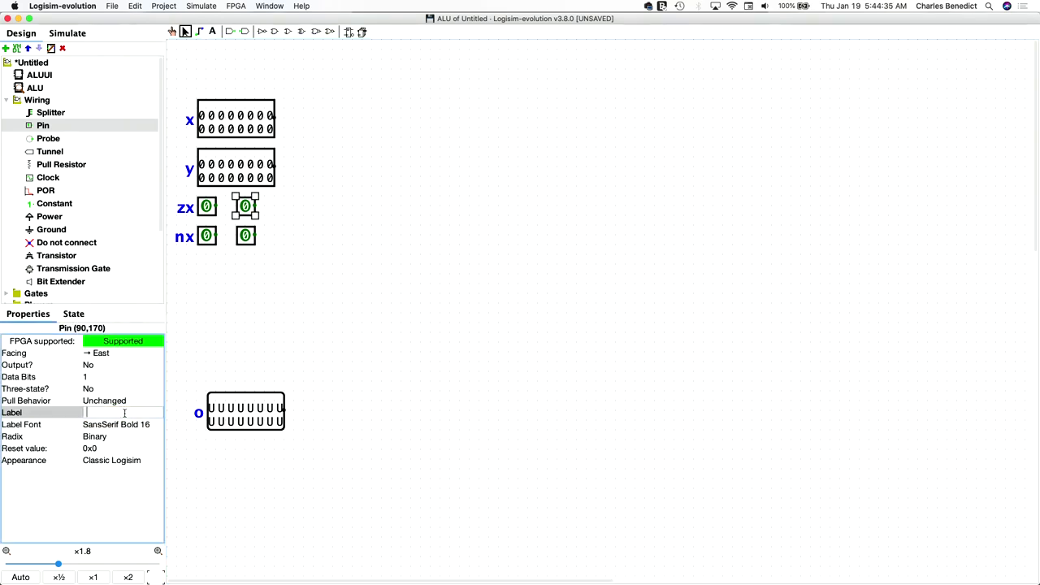
text(zy)
key(Return)
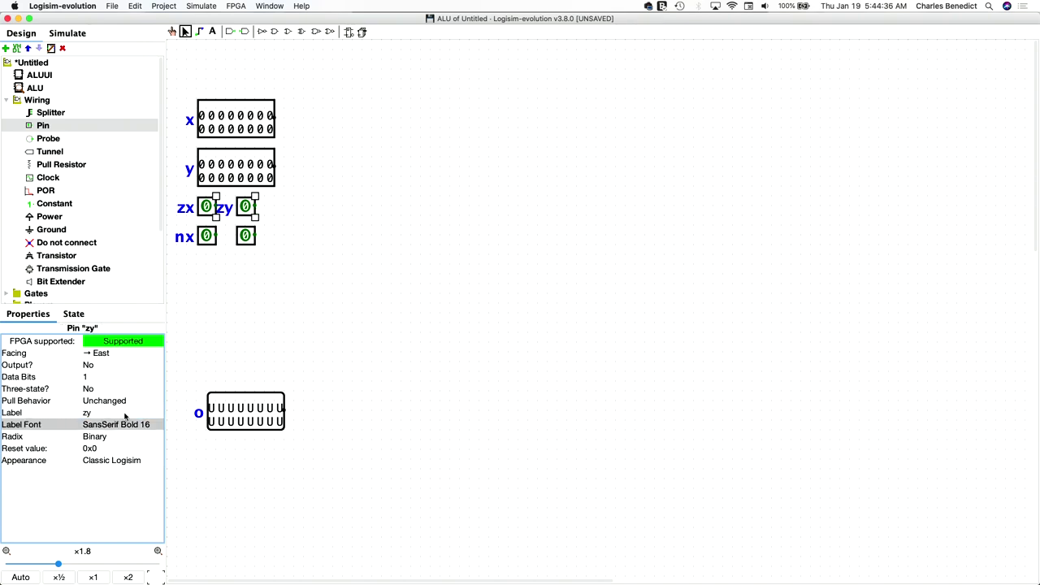
click(248, 236)
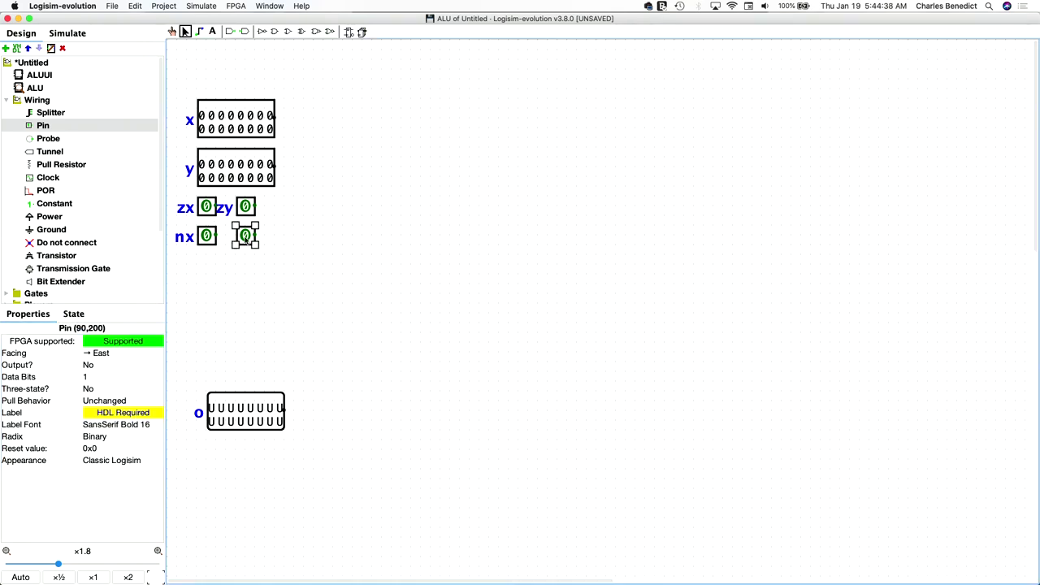
click(116, 415)
text(ny)
key(Return)
shift+click(246, 207)
drag(244, 242, 263, 242)
click(309, 235)
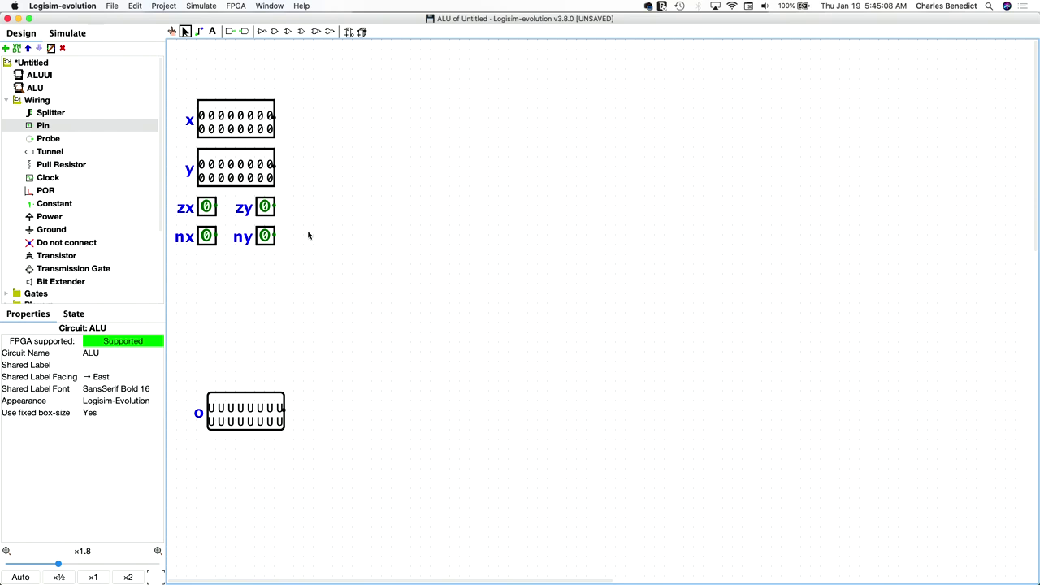
- Add two more input pins below nx, labelled f and no
click(92, 124)
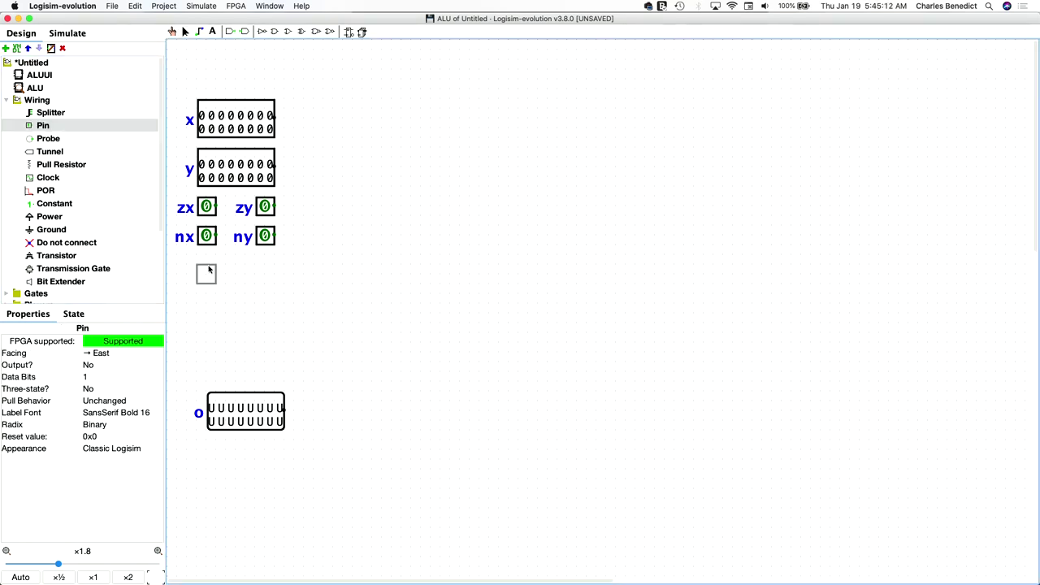
click(214, 272)
click(96, 412)
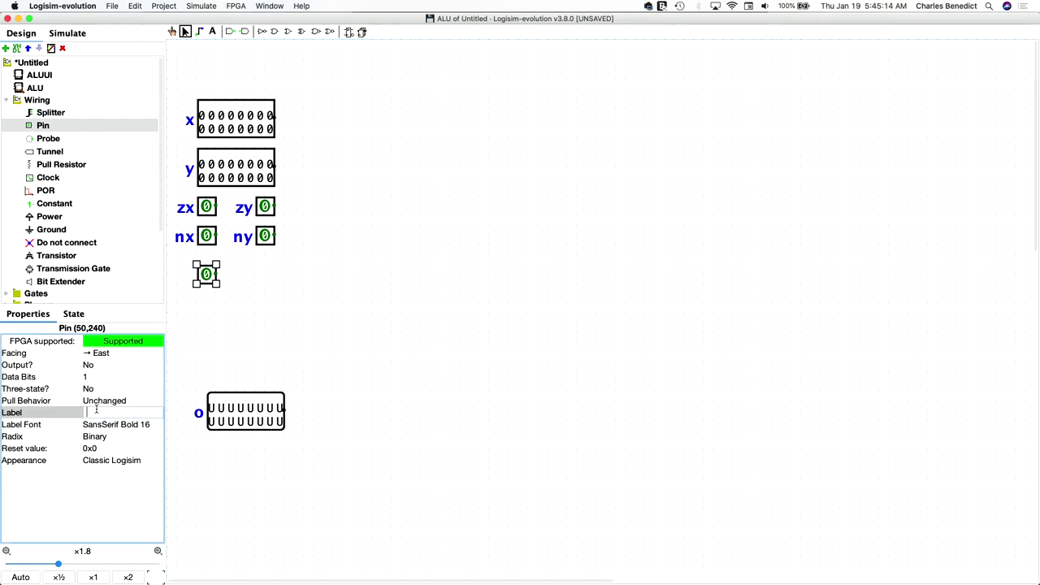
text(f)
key(Return)
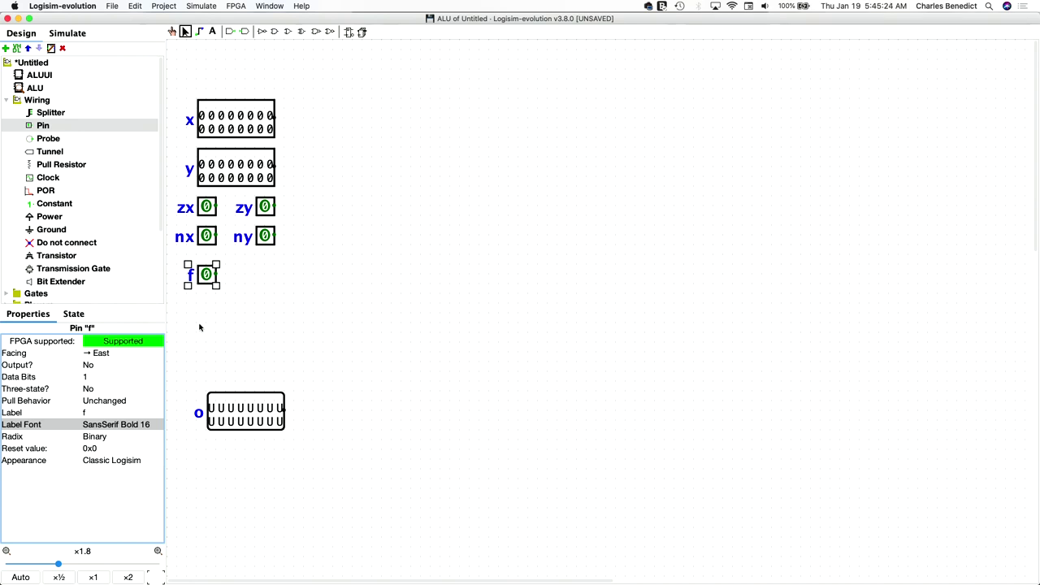
click(72, 128)
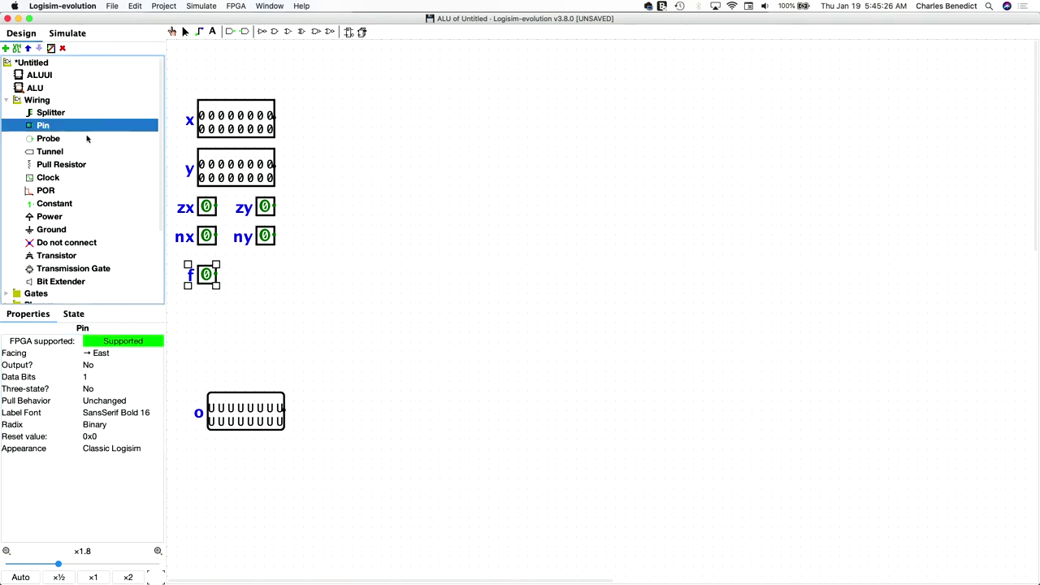
click(271, 277)
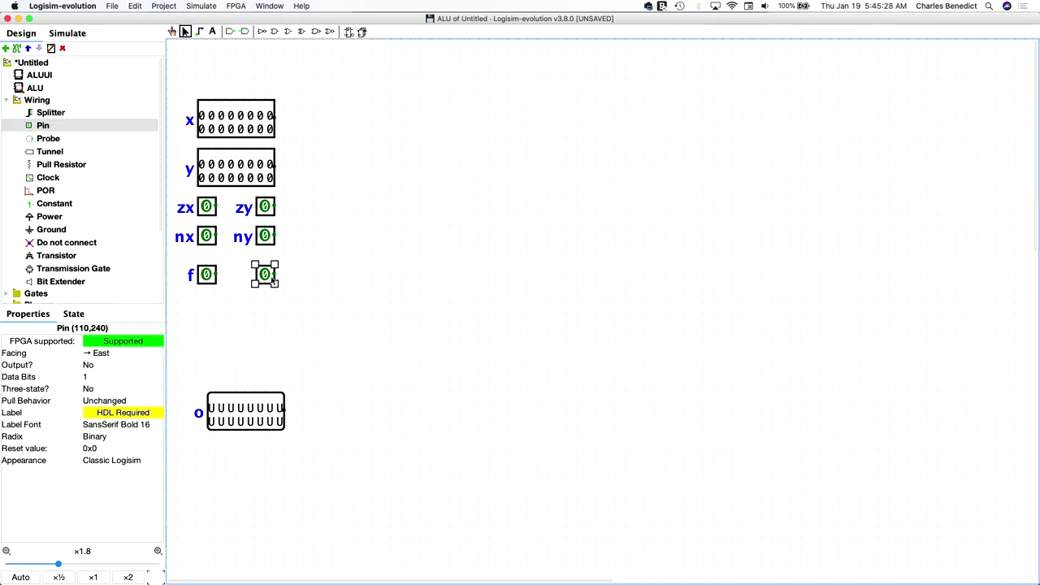
click(126, 412)
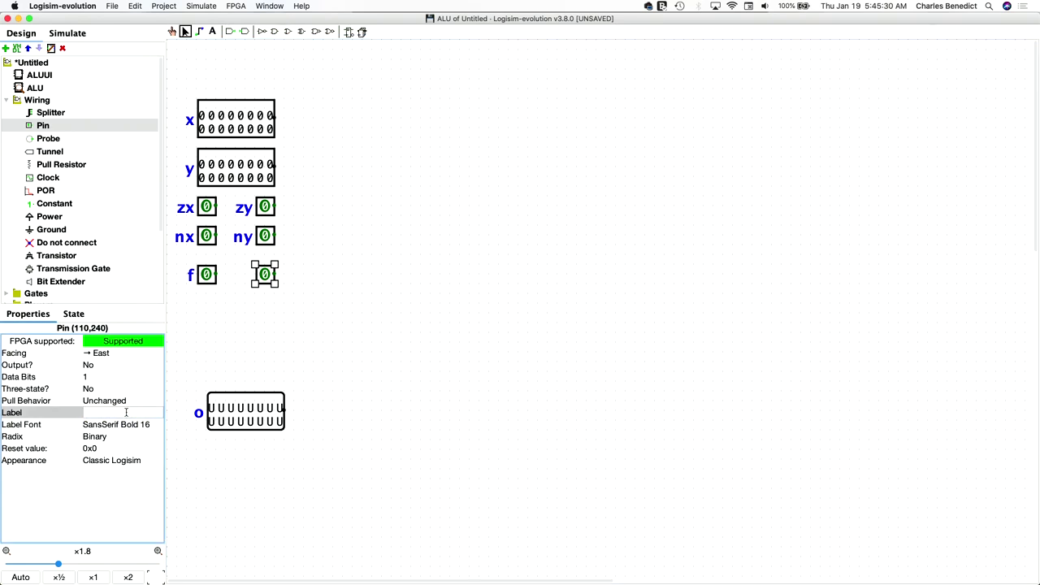
text(no)
key(Return)
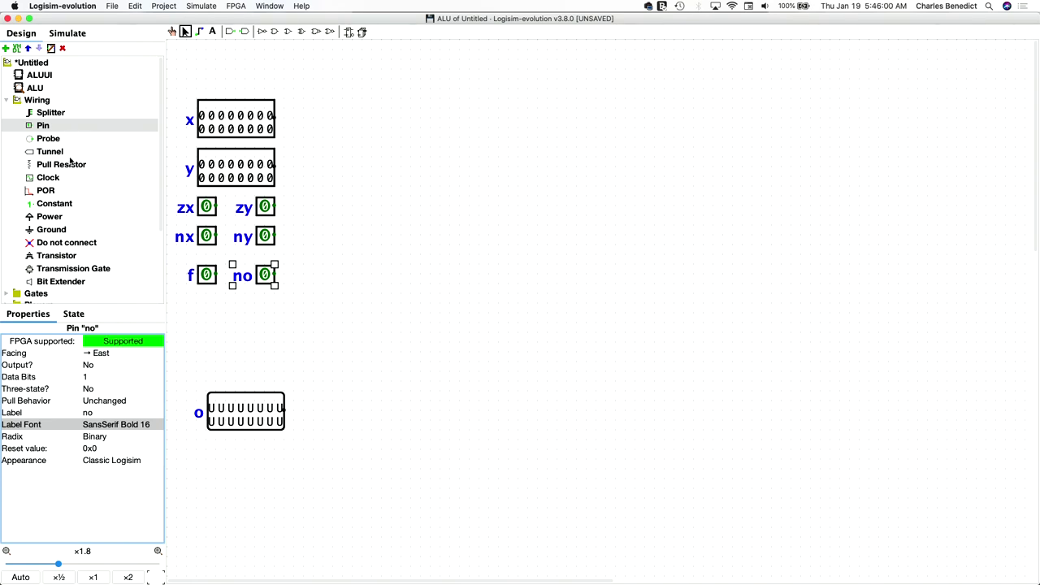
- Place an output pin labelled zr below the o output
click(58, 126)
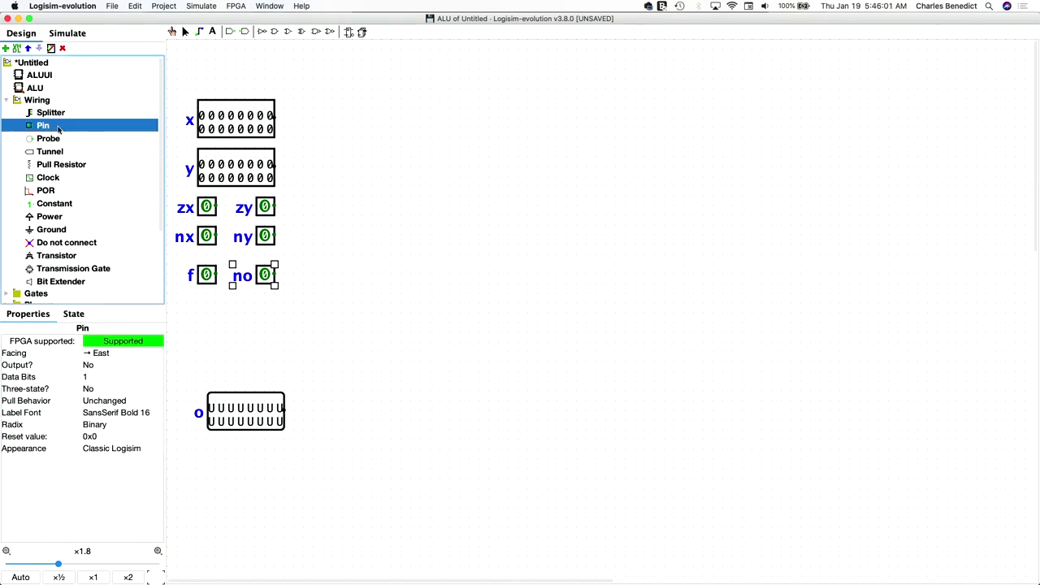
click(225, 452)
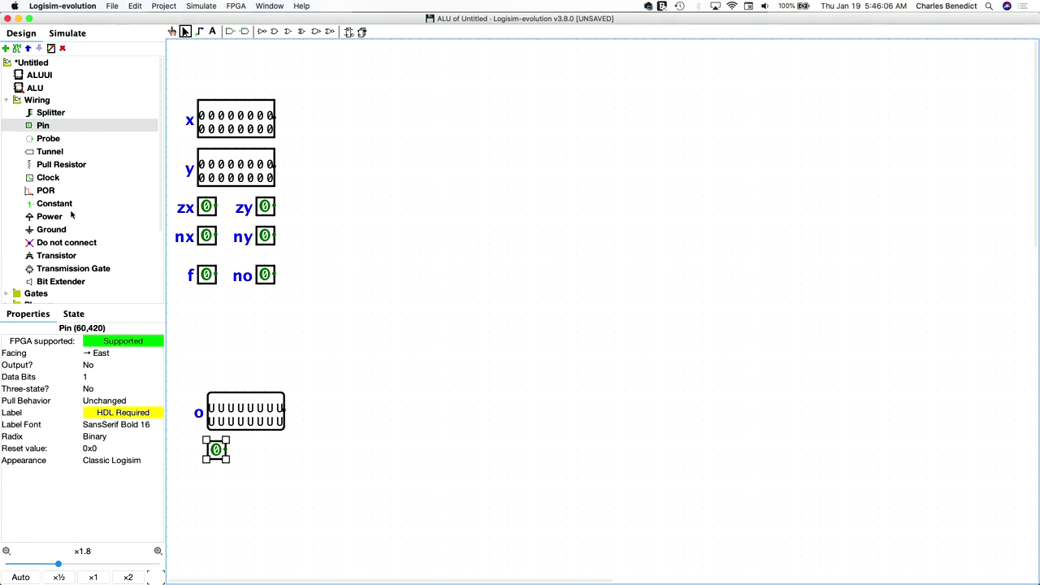
click(108, 413)
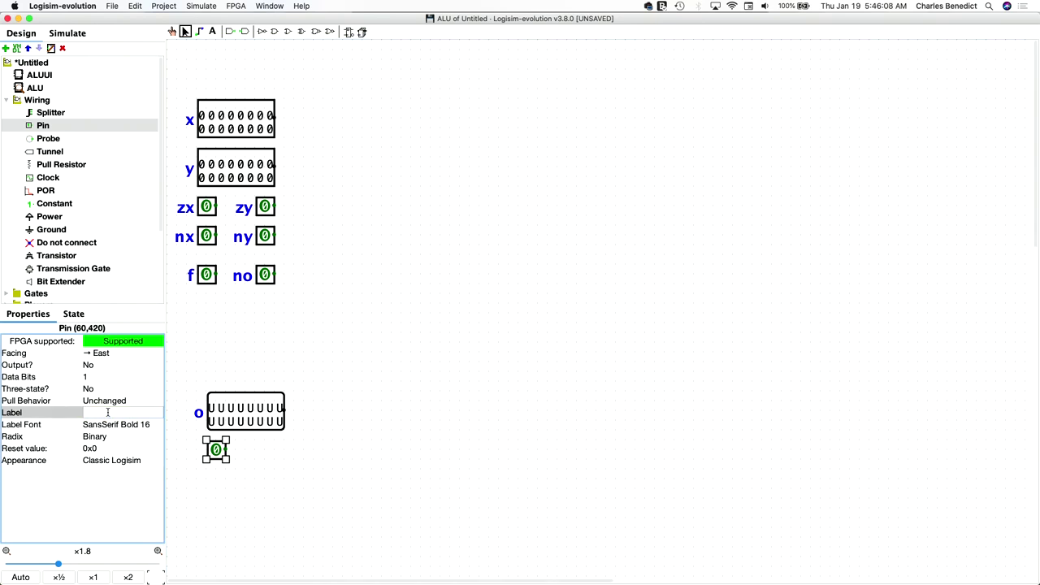
text(zr)
key(Return)
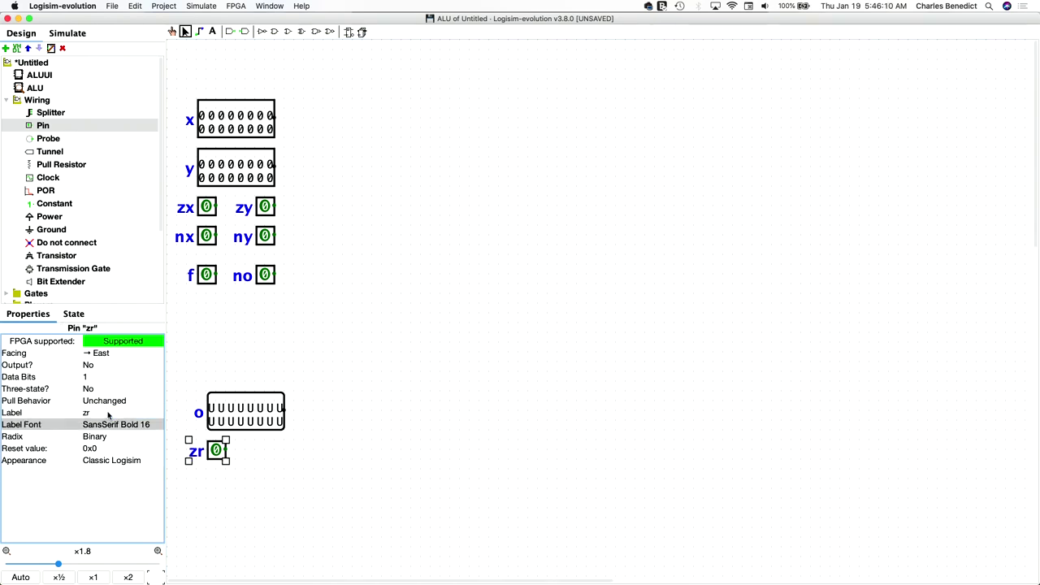
click(94, 367)
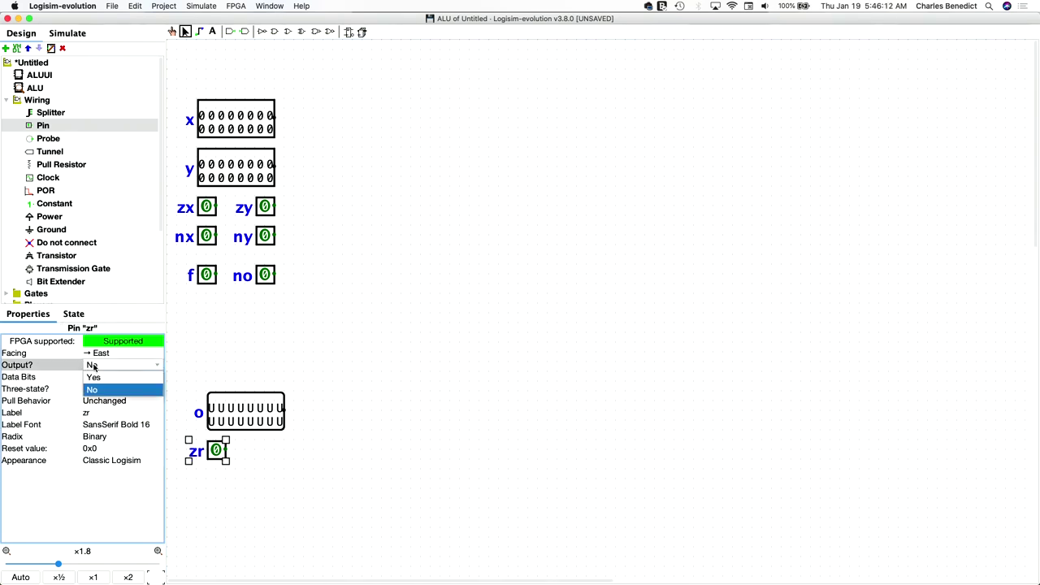
click(94, 378)
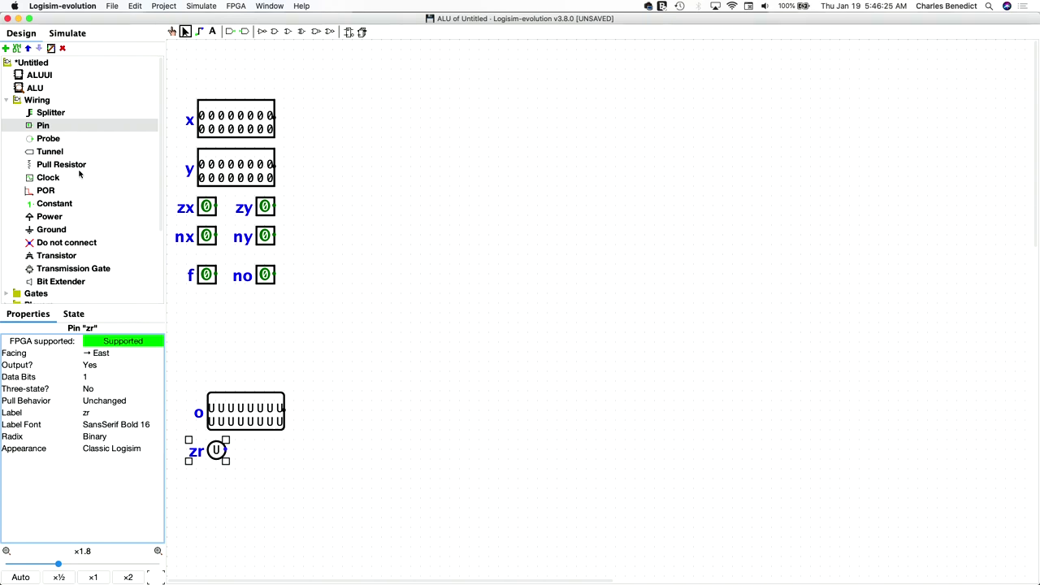
- Place an output pin labelled ng to the right of zr
click(74, 124)
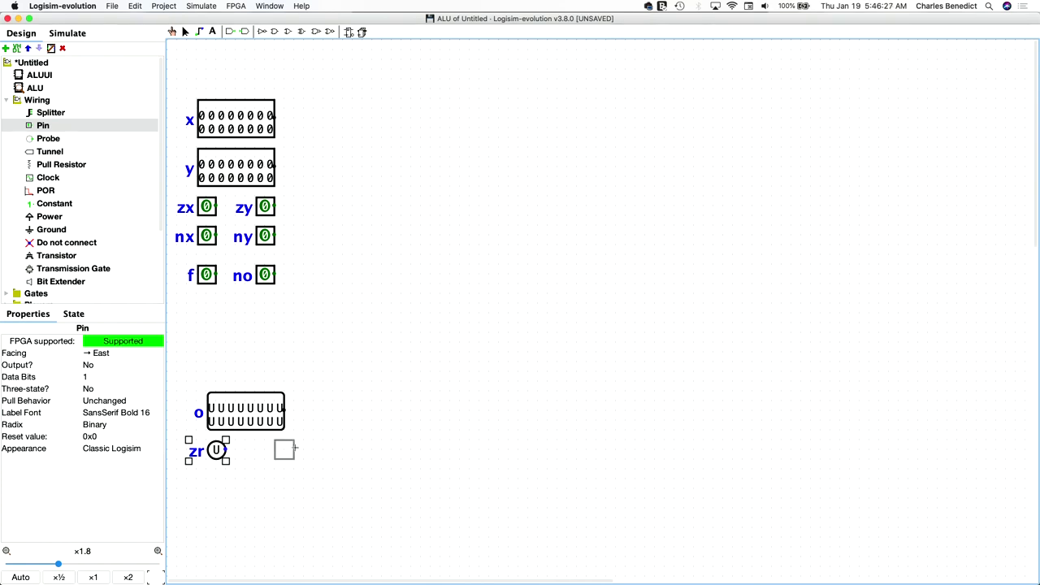
click(294, 451)
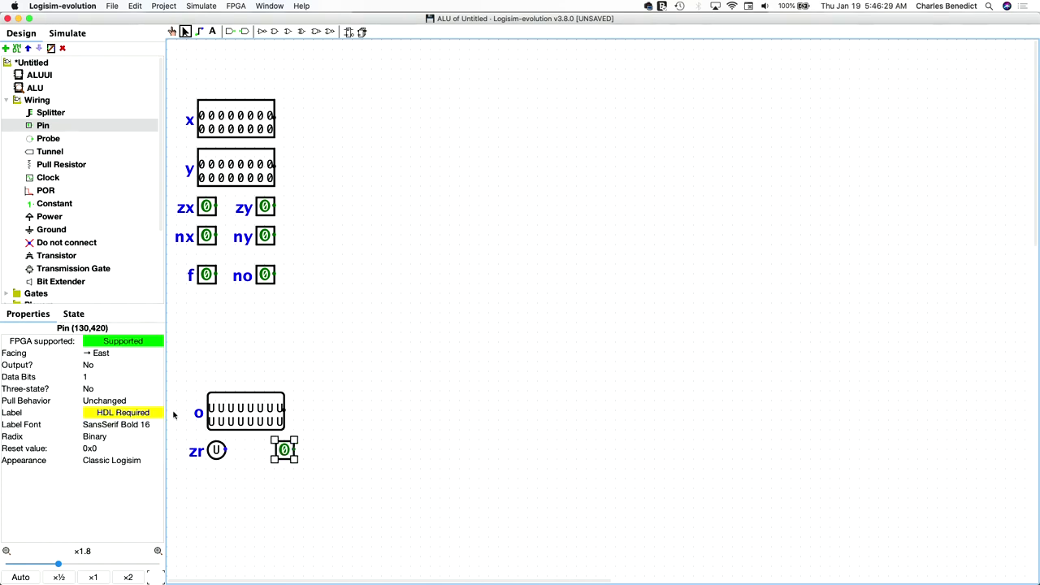
click(141, 413)
text(ng)
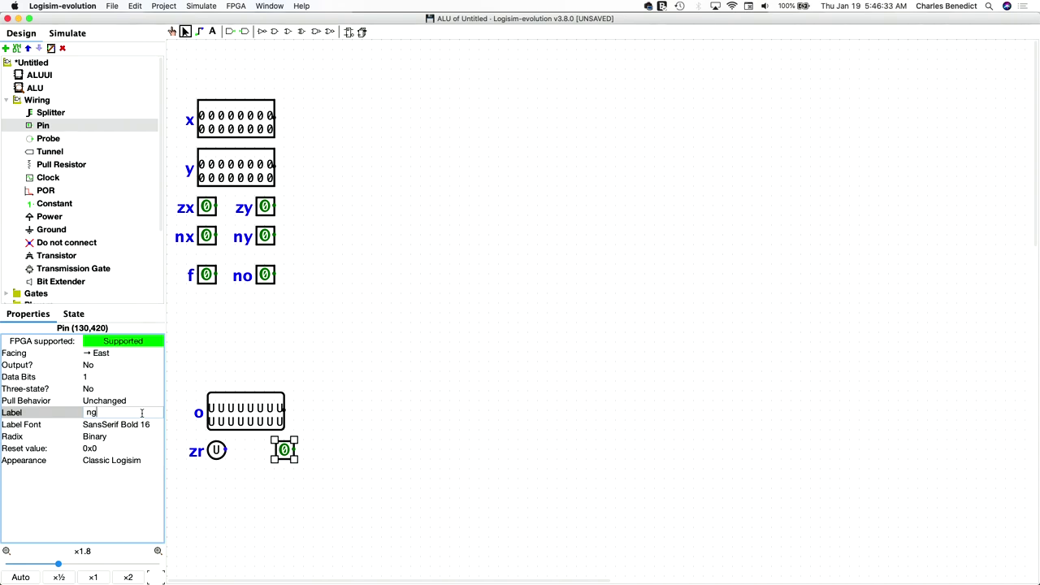
key(Return)
click(106, 366)
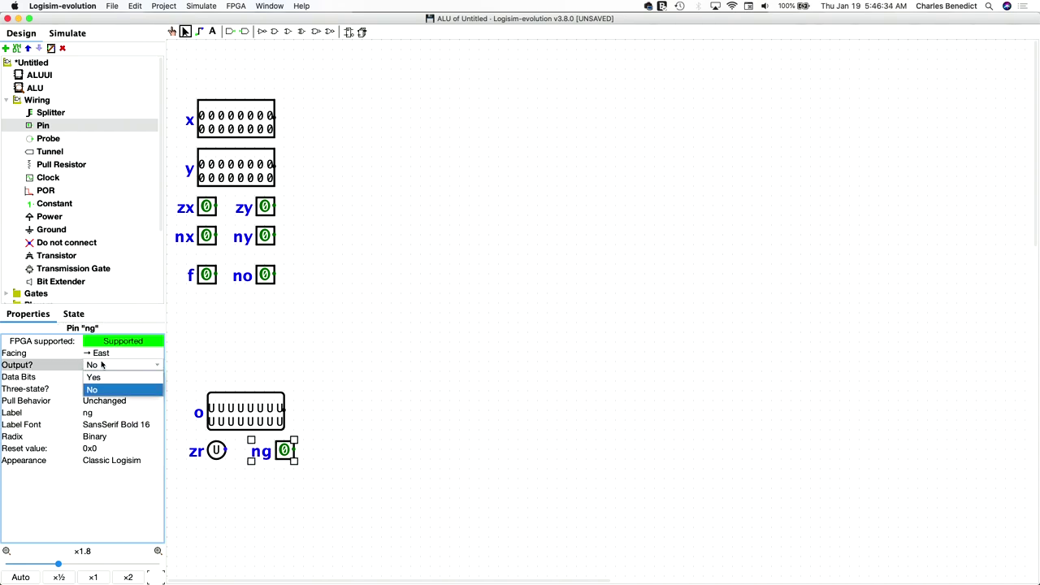
click(96, 379)
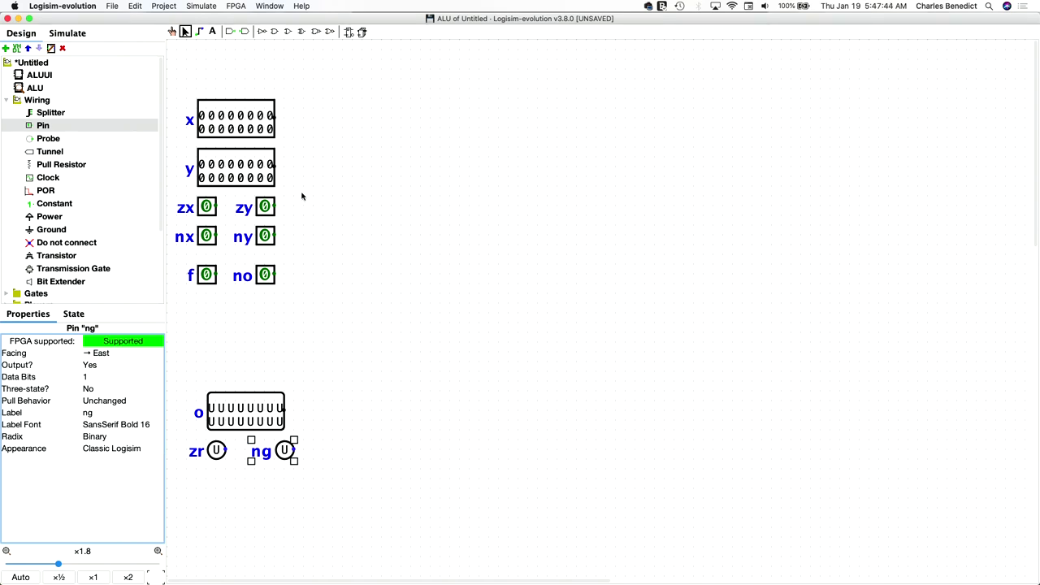
- Move zx right below x, shift y right and down, and place zy beneath y
click(207, 208)
drag(207, 208, 344, 177)
click(249, 167)
drag(250, 166, 465, 294)
drag(267, 209, 374, 345)
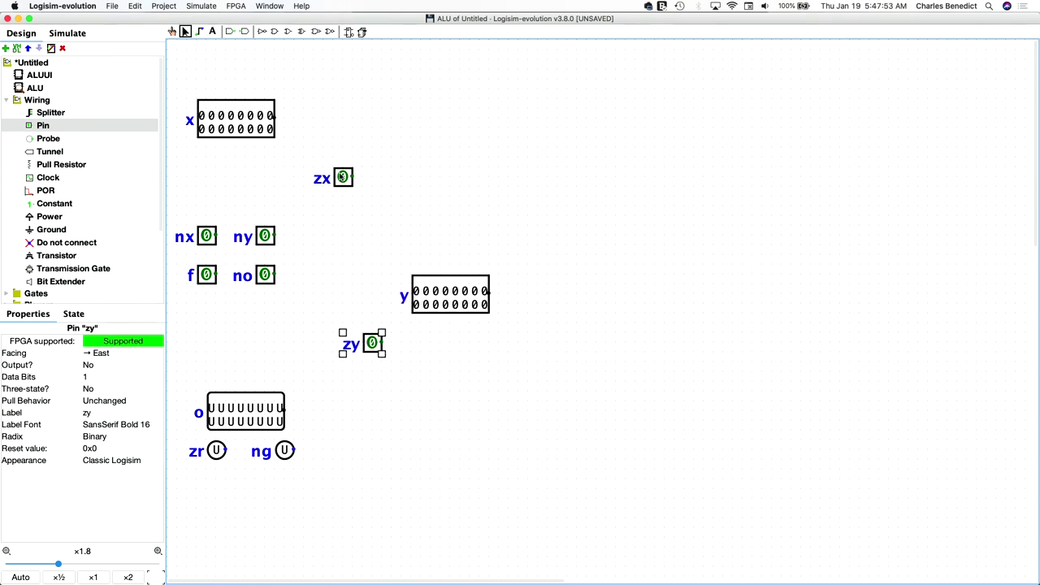
click(343, 177)
scroll(45, 200, down, 5)
scroll(32, 213, down, 1)
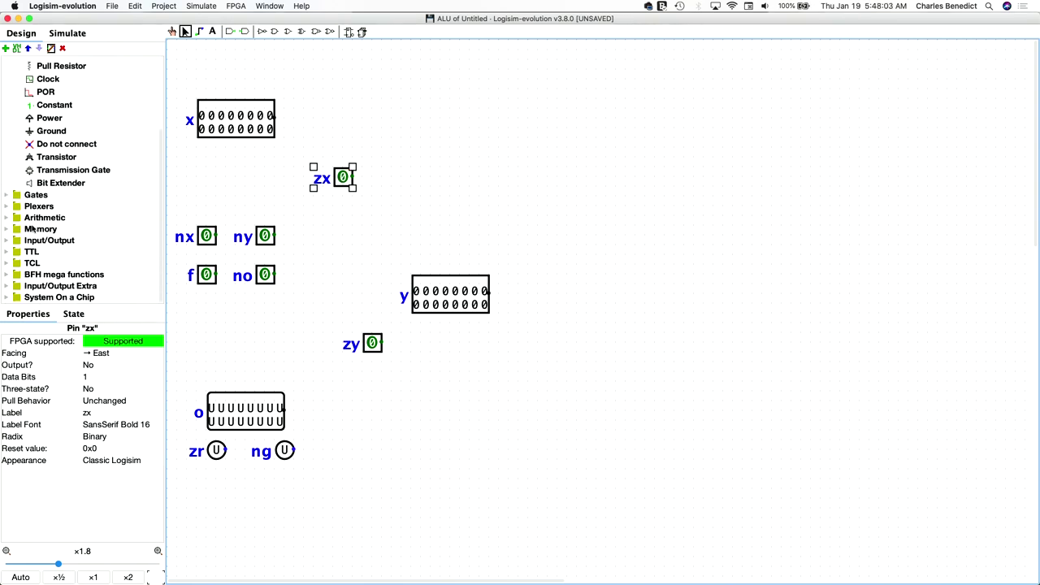
click(29, 213)
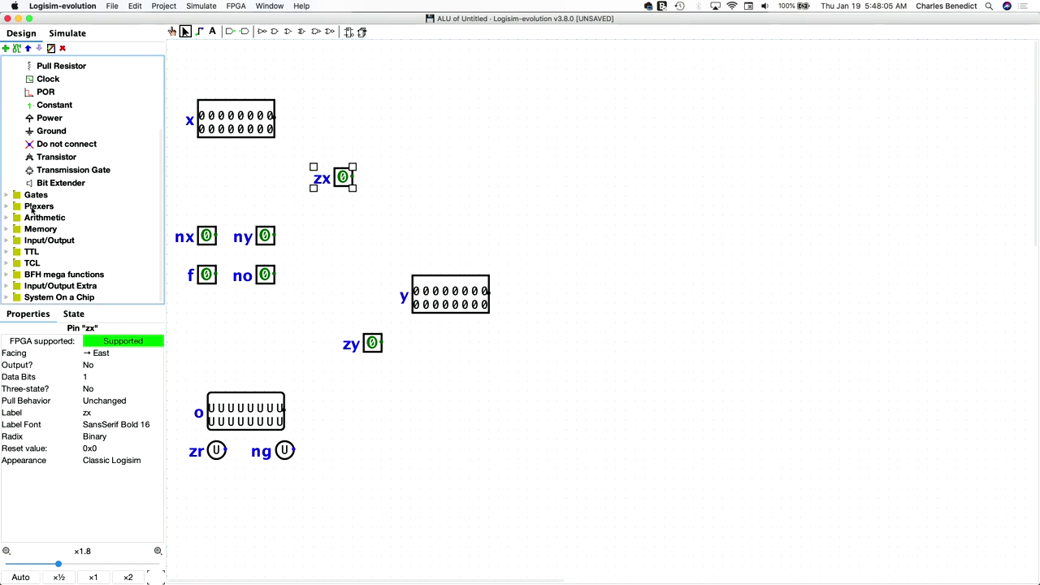
- Place a multiplexer right of x with 16 data bits, moving zx lower out of the way
click(7, 207)
click(41, 219)
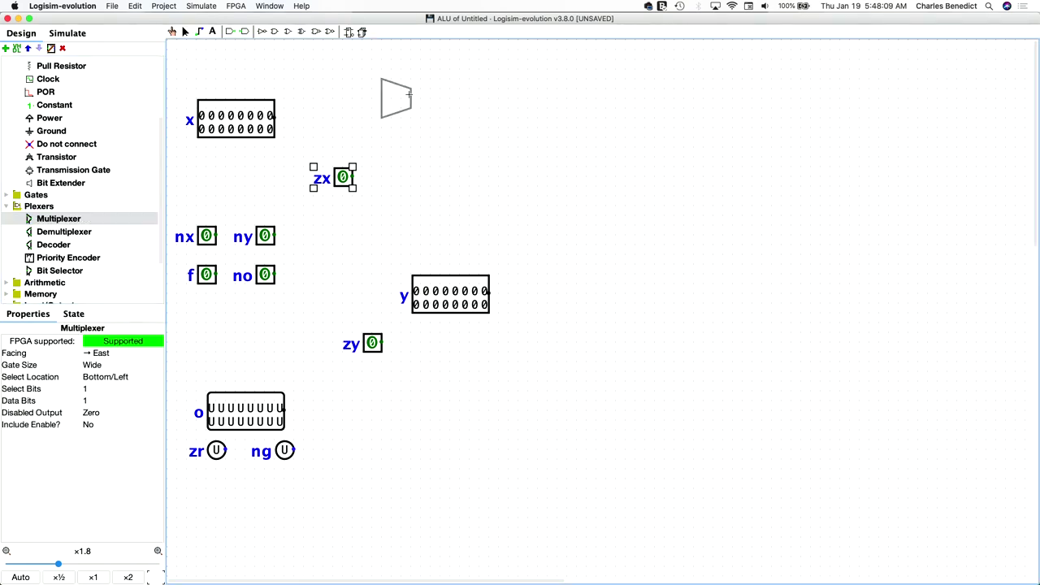
click(382, 109)
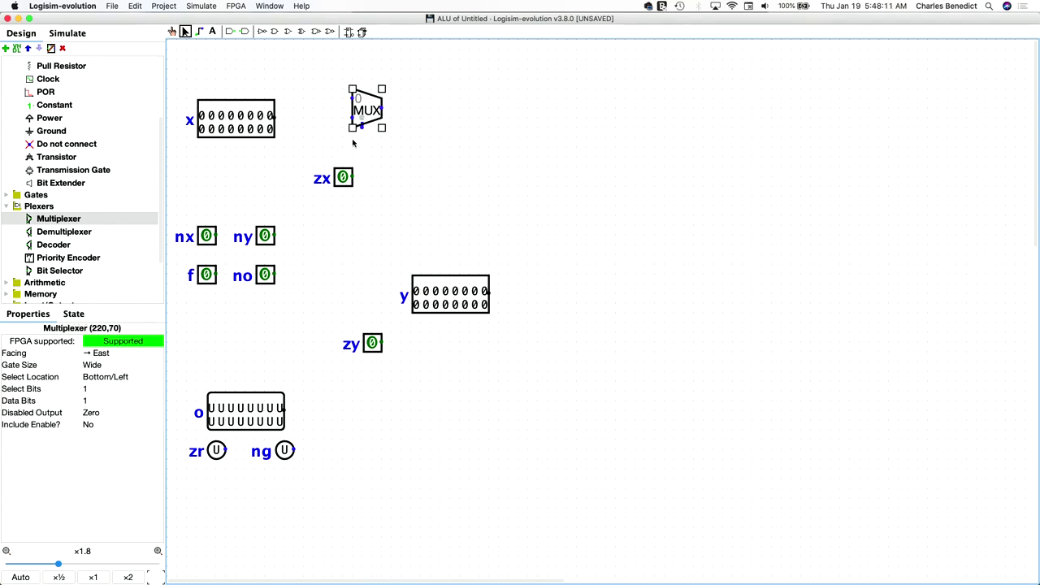
drag(344, 178, 354, 246)
click(363, 115)
drag(362, 115, 343, 125)
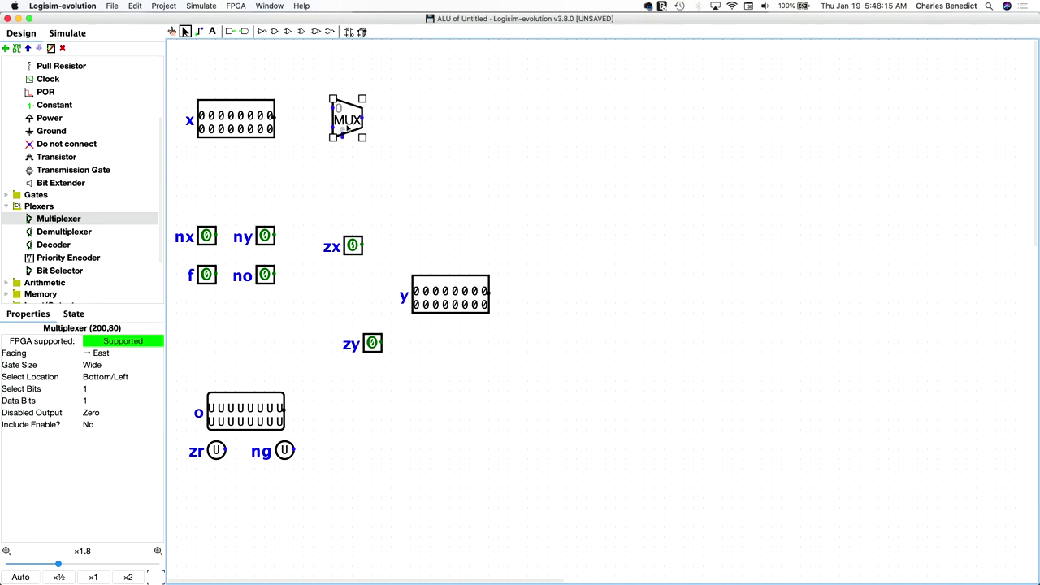
click(102, 402)
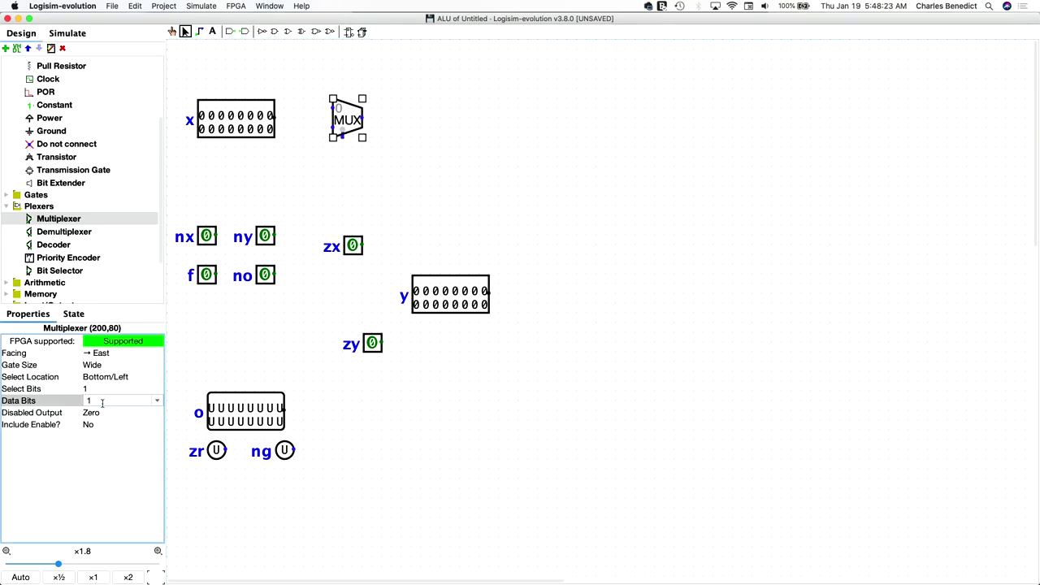
text(6)
key(Return)
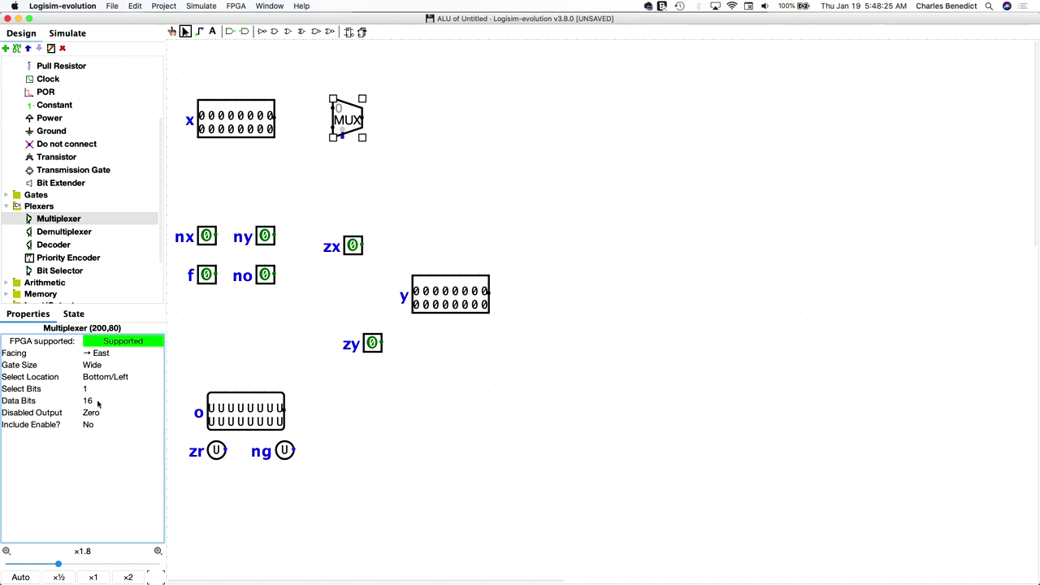
click(88, 390)
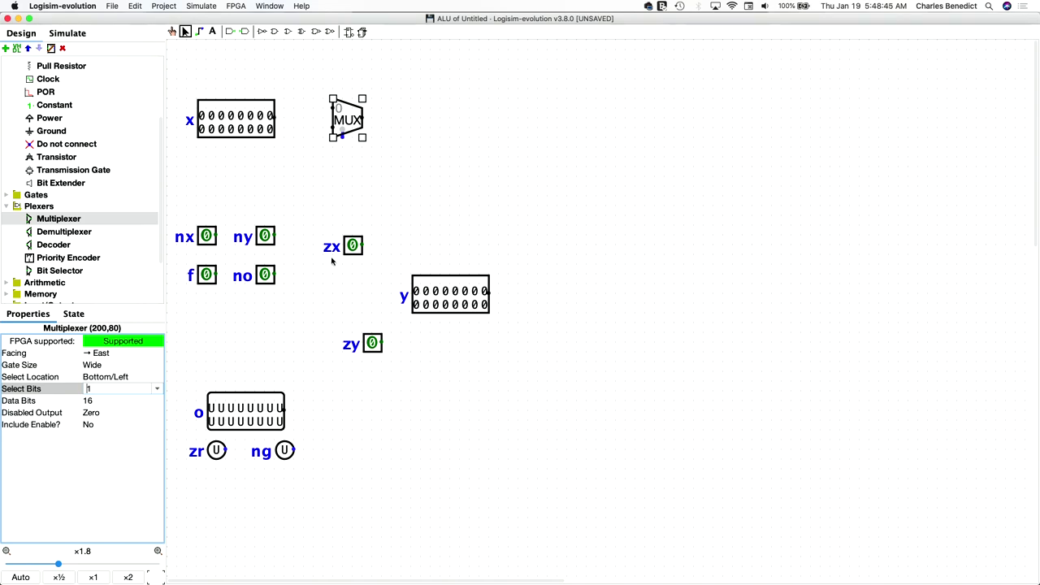
- Turn zx to face north beneath the multiplexer and wire input x into its 0 input
drag(351, 246, 342, 186)
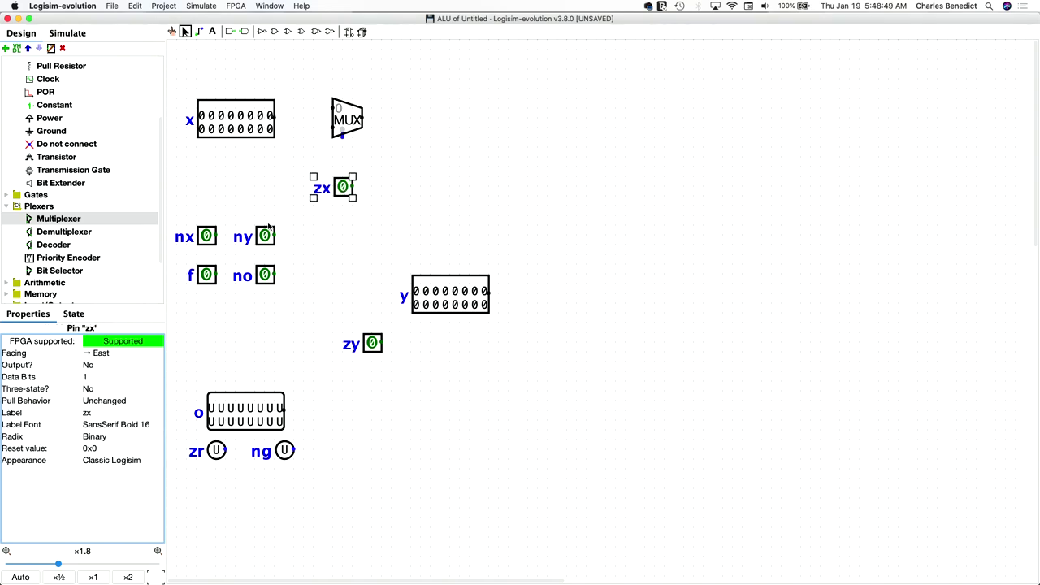
click(102, 355)
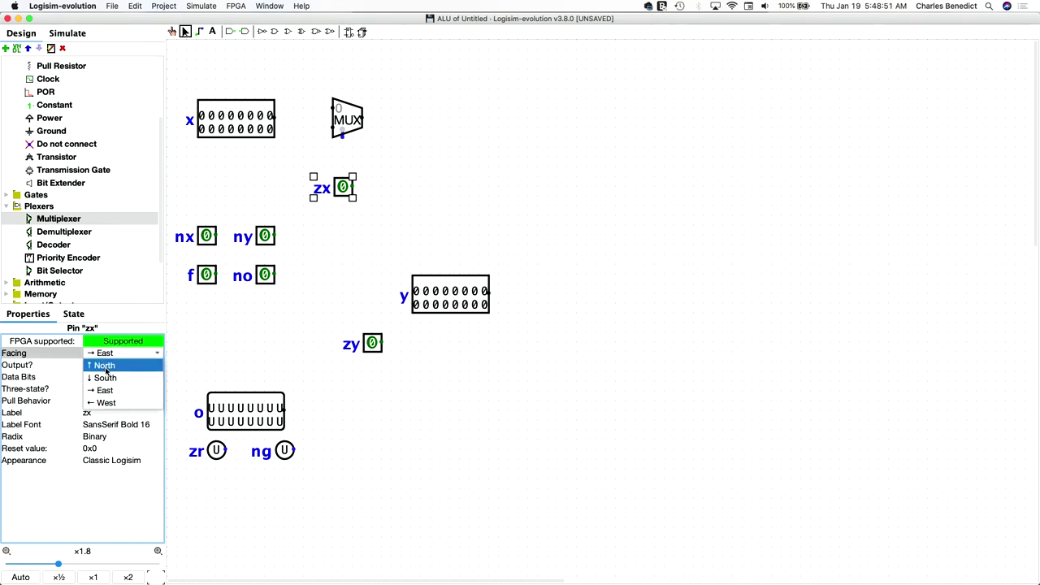
click(105, 366)
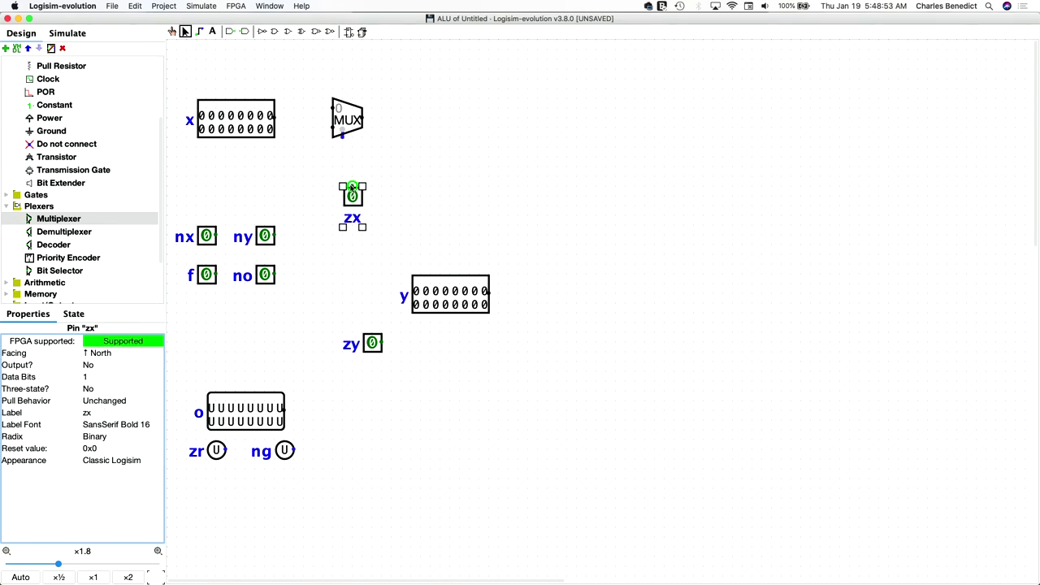
mouse_move(352, 187)
mouse_down()
mouse_move(342, 157)
mouse_move(354, 160)
mouse_move(352, 196)
mouse_move(343, 195)
mouse_move(343, 140)
mouse_up()
key(BackSpace)
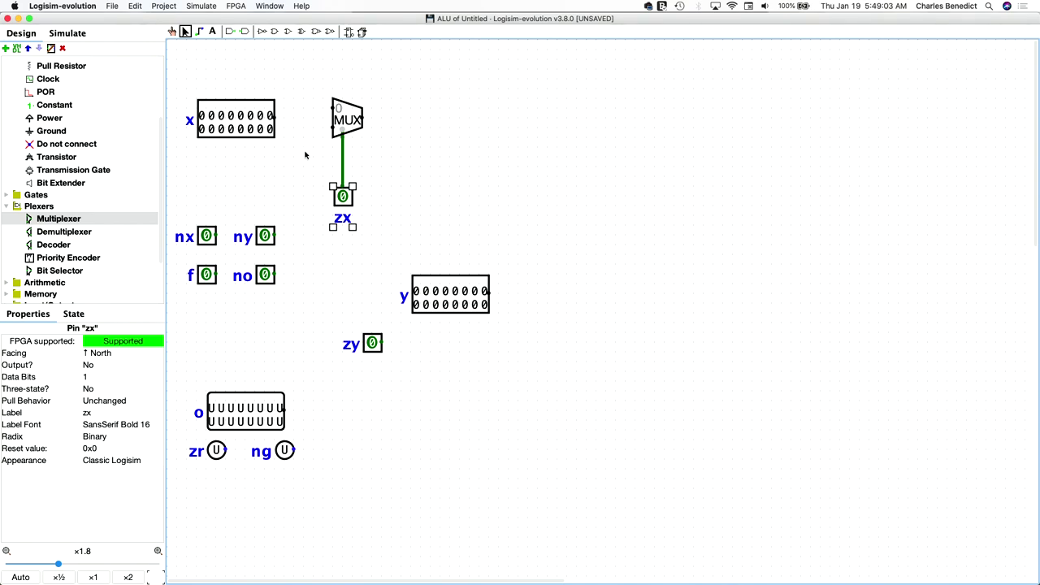
drag(276, 119, 277, 108)
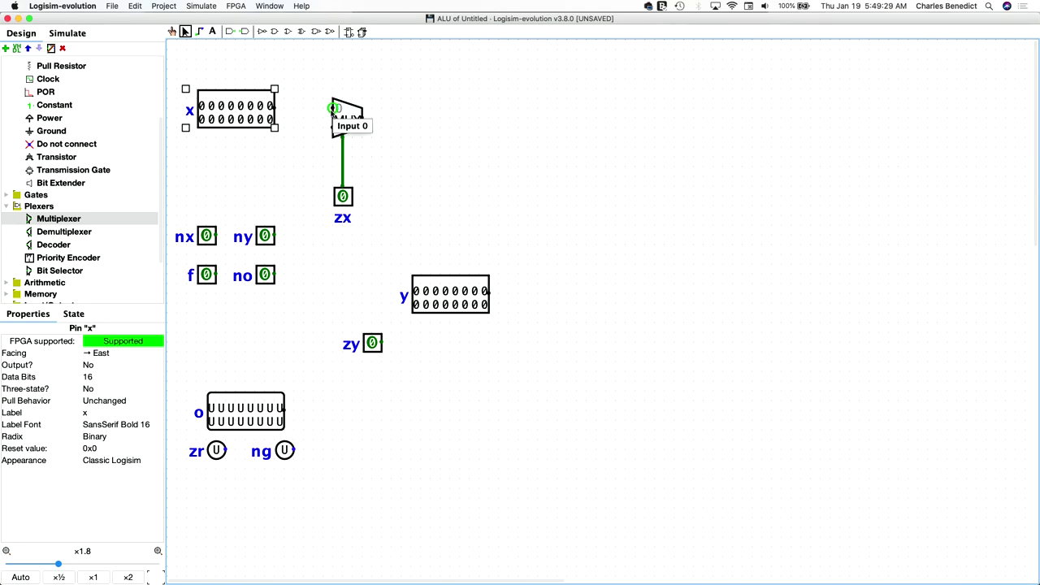
drag(333, 108, 274, 108)
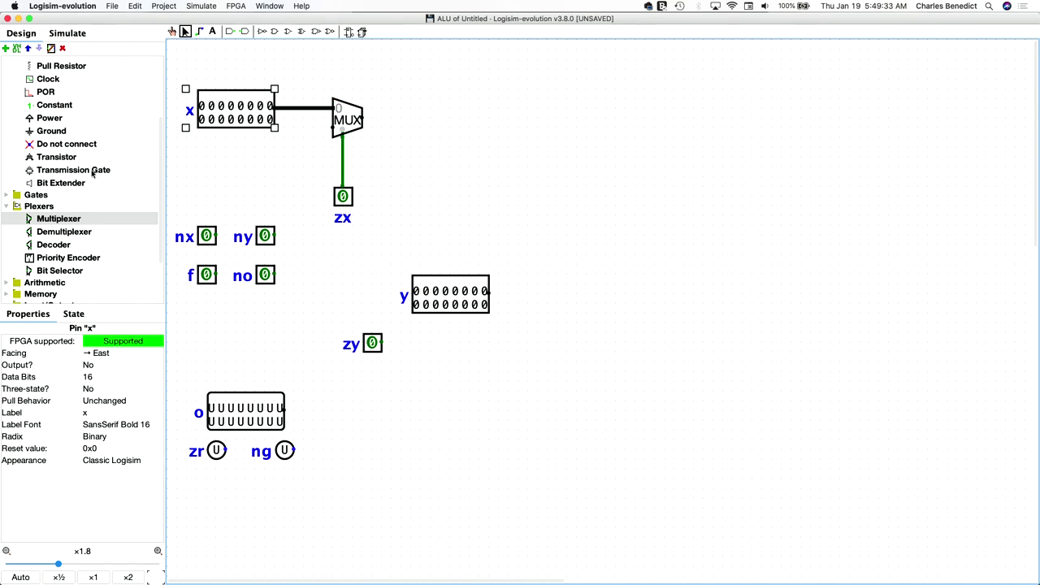
- Place a 16-bit constant of value 0x0 below x and wire it to the multiplexer's 1 input
click(53, 105)
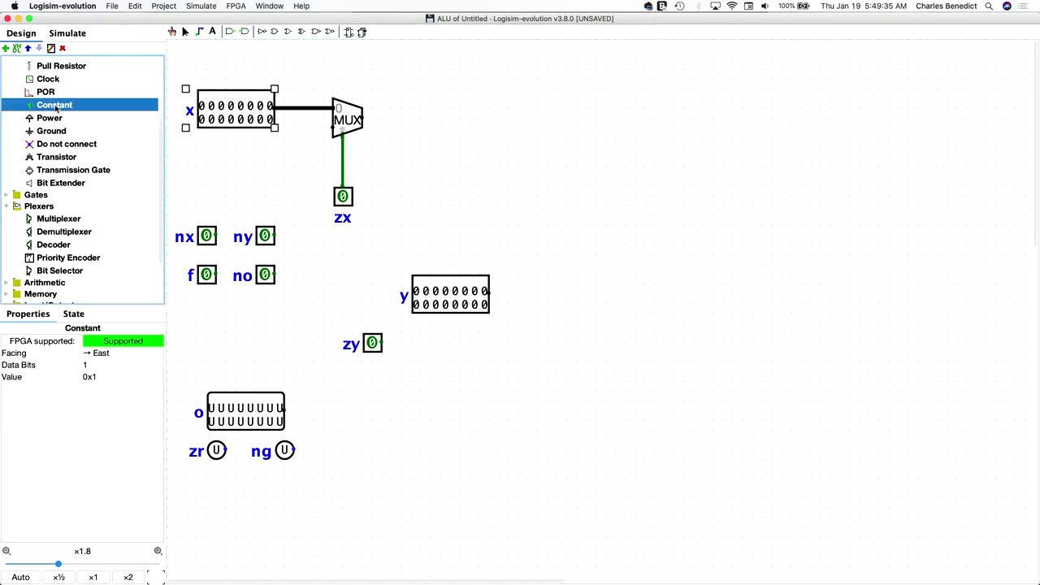
click(223, 157)
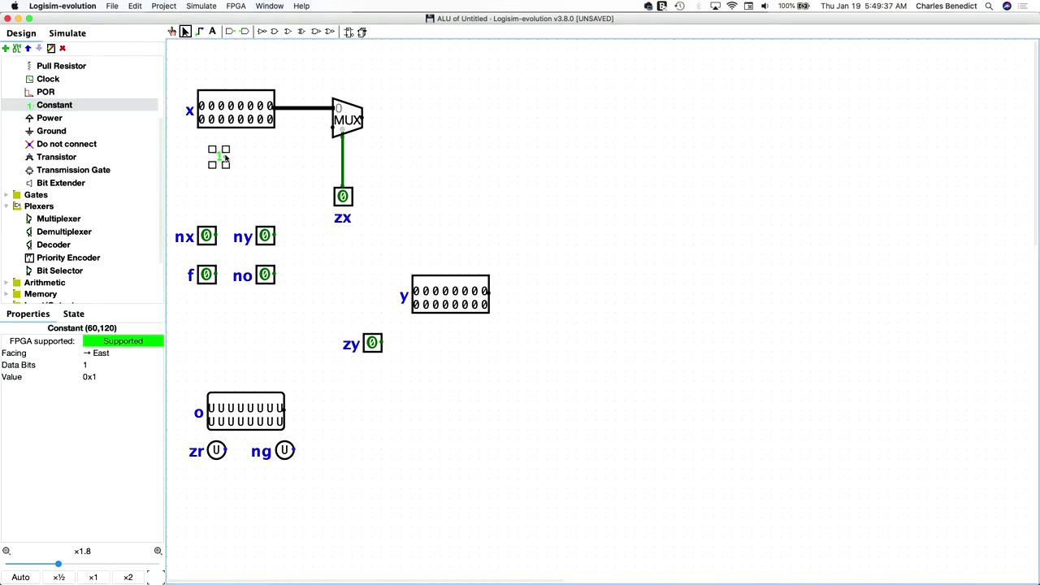
click(93, 365)
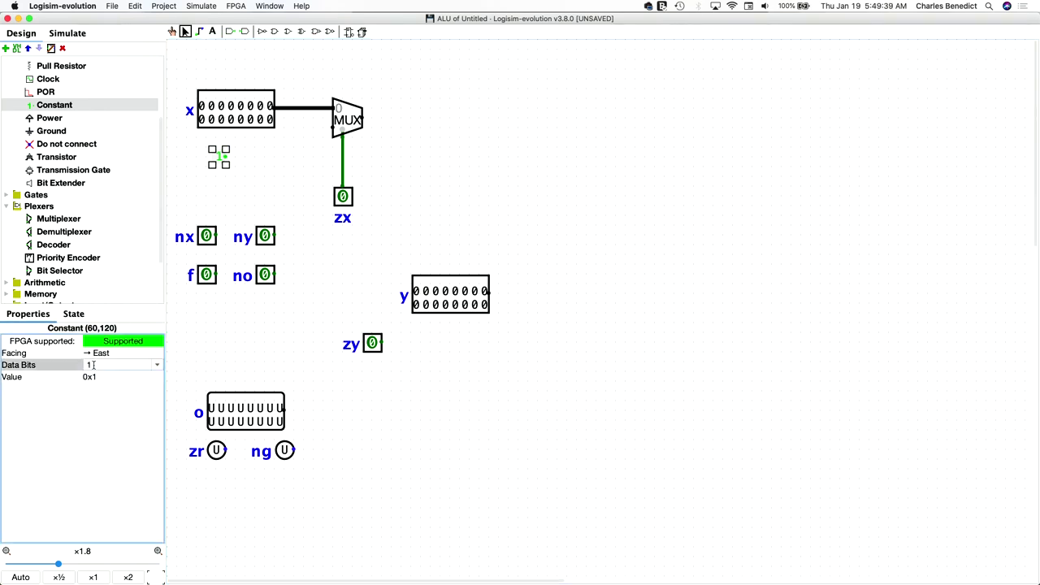
text(6)
key(Return)
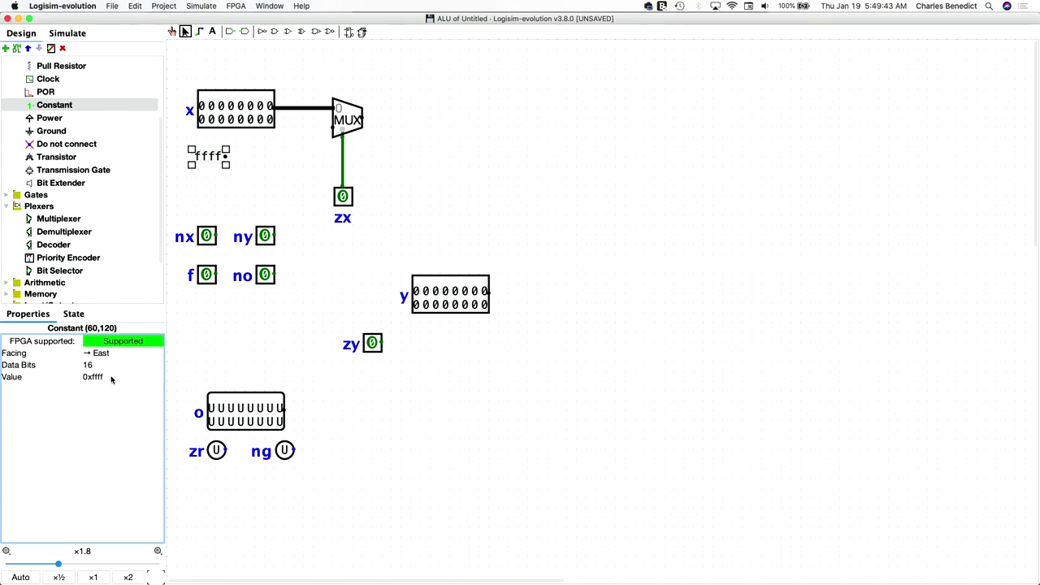
click(112, 374)
key(BackSpace)
key(BackSpace)
key(BackSpace)
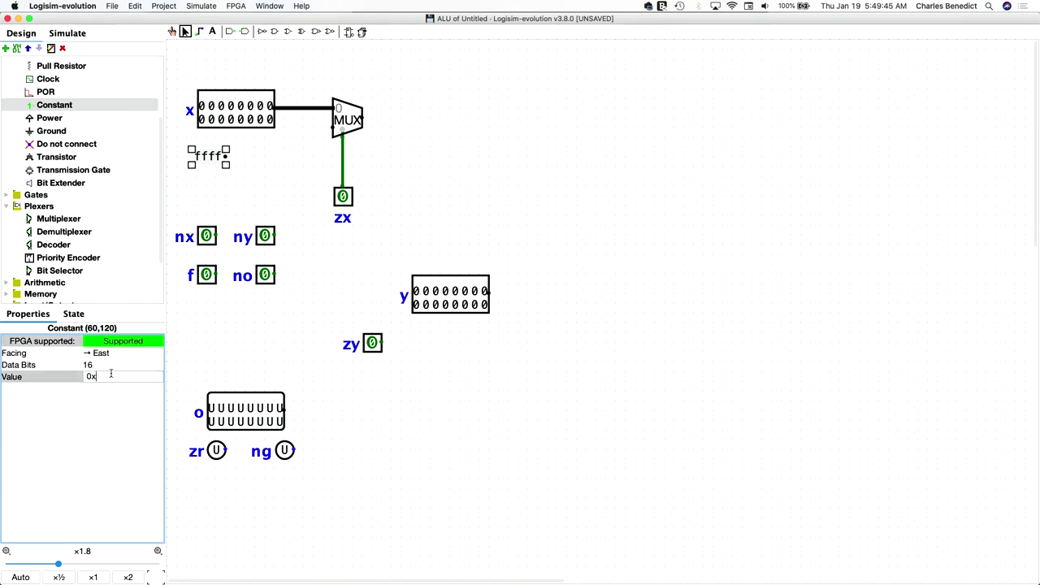
text(0)
key(Return)
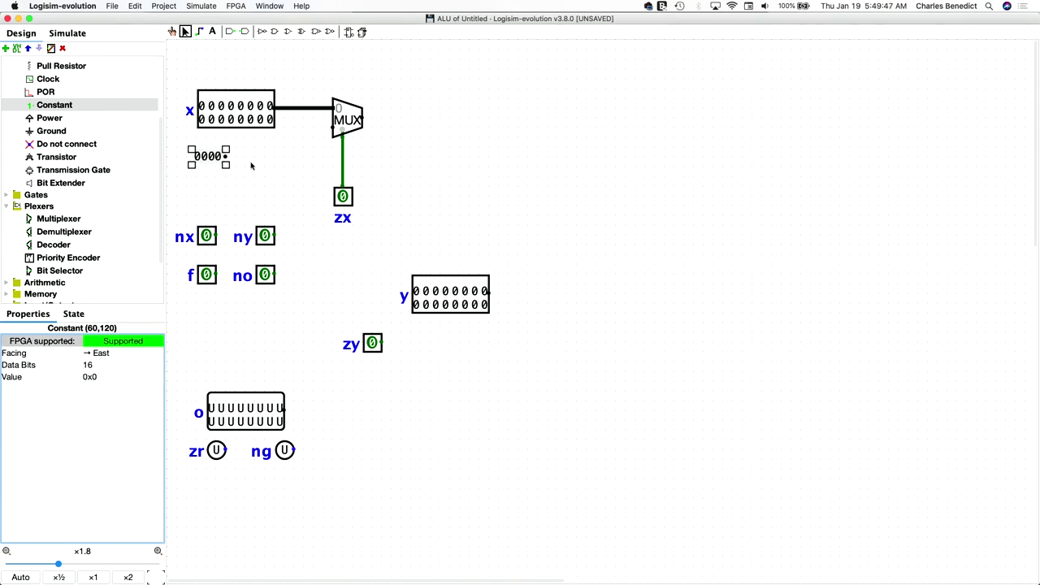
key(Delete)
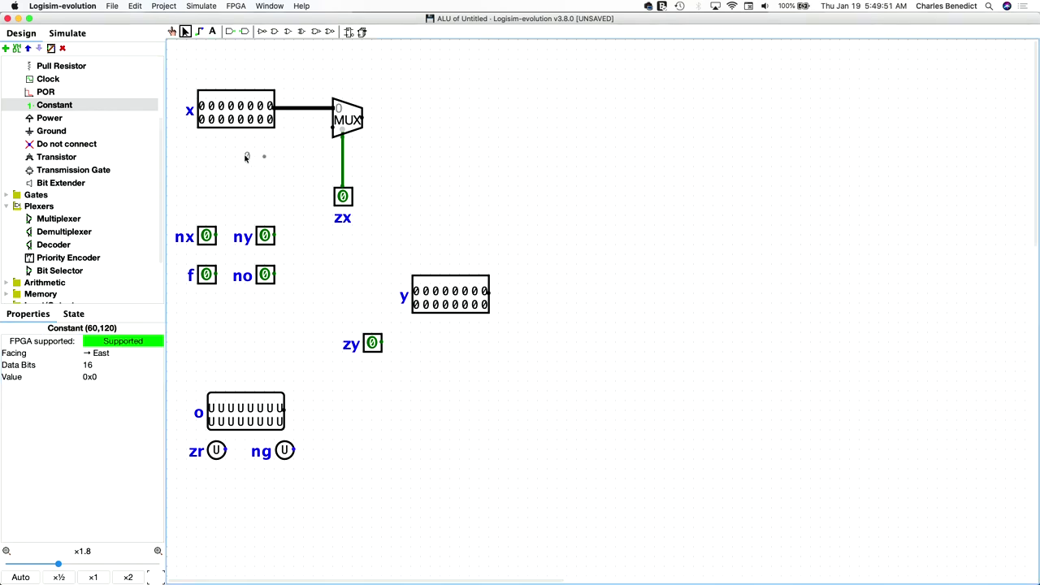
click(254, 156)
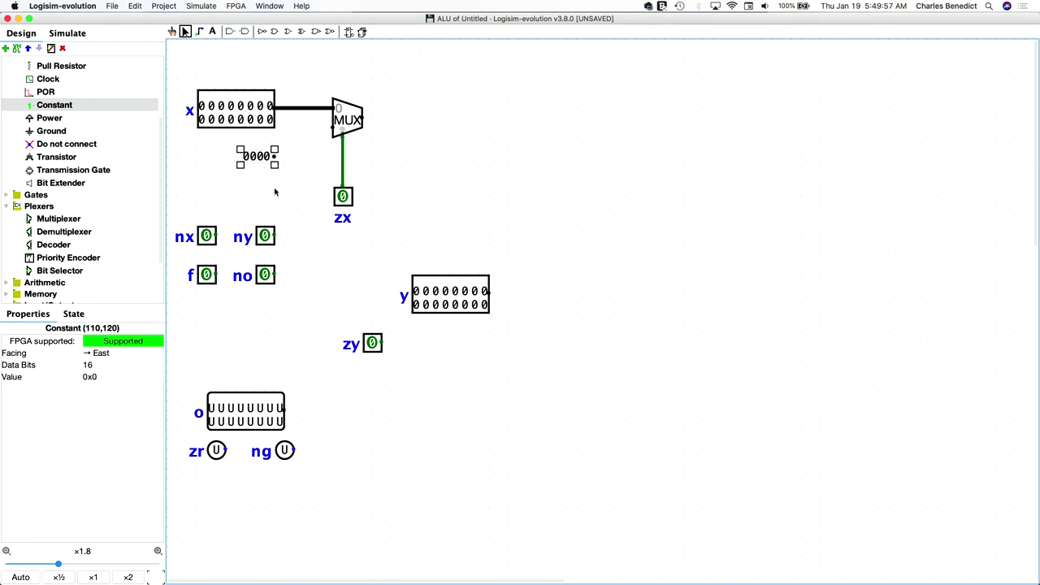
drag(275, 157, 334, 128)
click(209, 236)
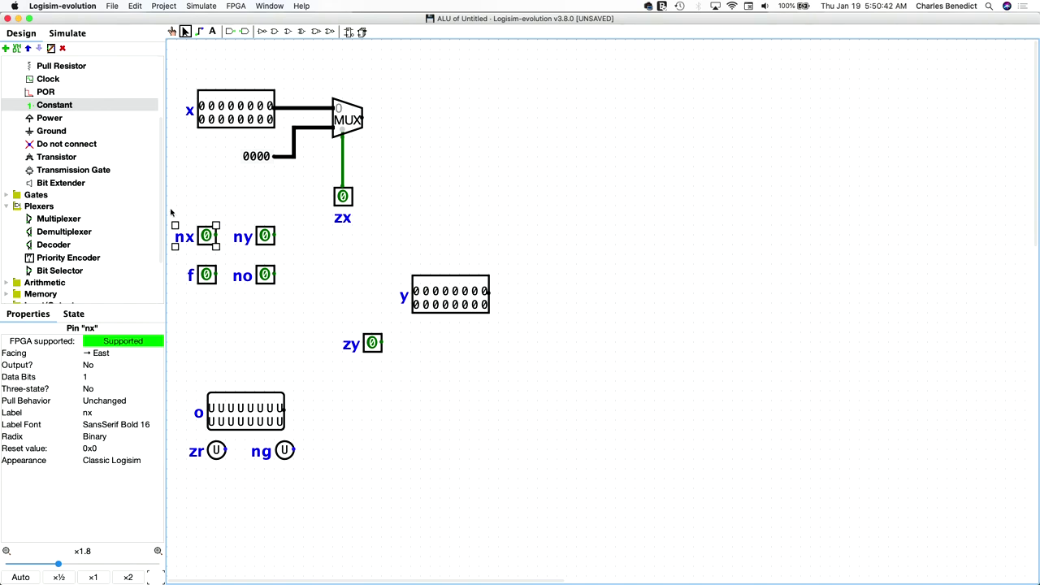
- Place a second multiplexer to the right of the first one
scroll(57, 153, up, 3)
scroll(57, 153, down, 6)
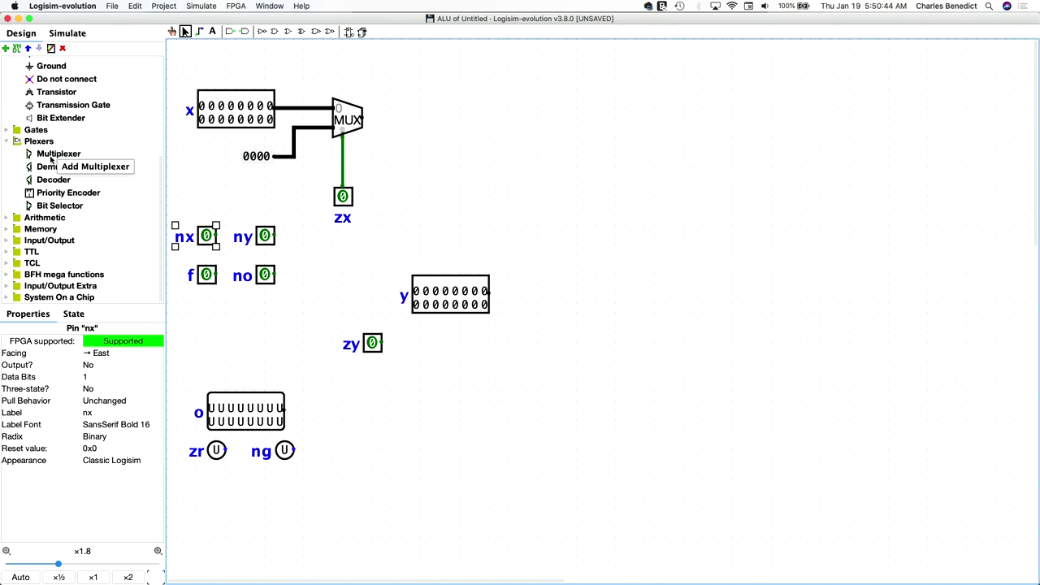
click(57, 153)
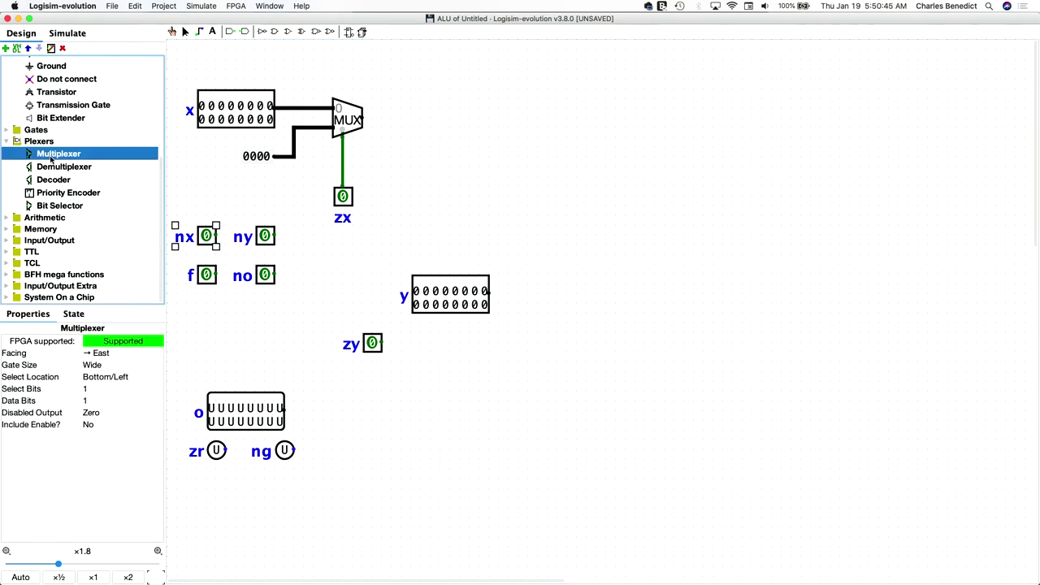
click(480, 115)
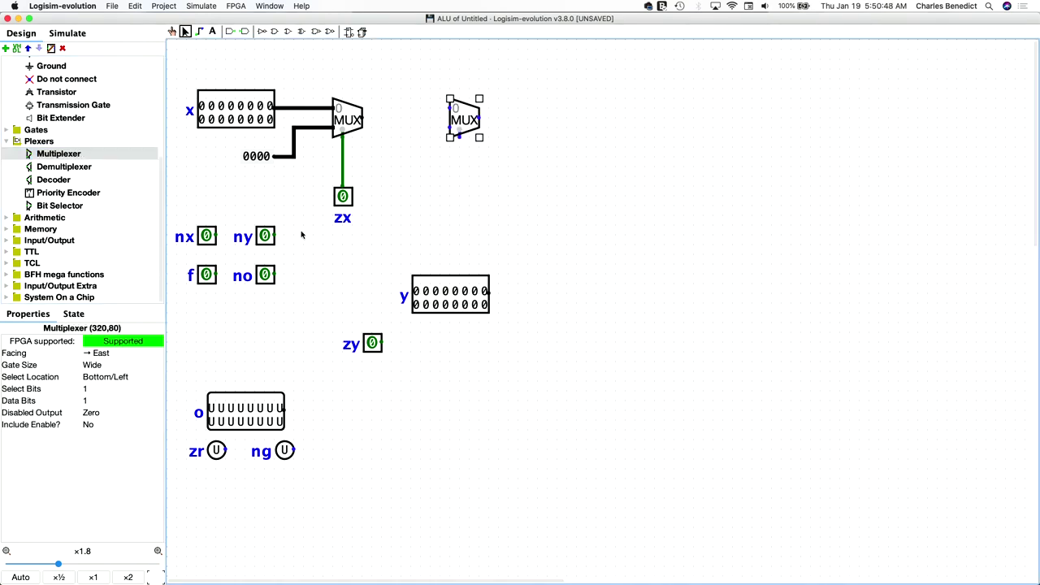
- Move the nx pin beneath the second multiplexer and set its facing to North
click(209, 235)
drag(208, 235, 460, 200)
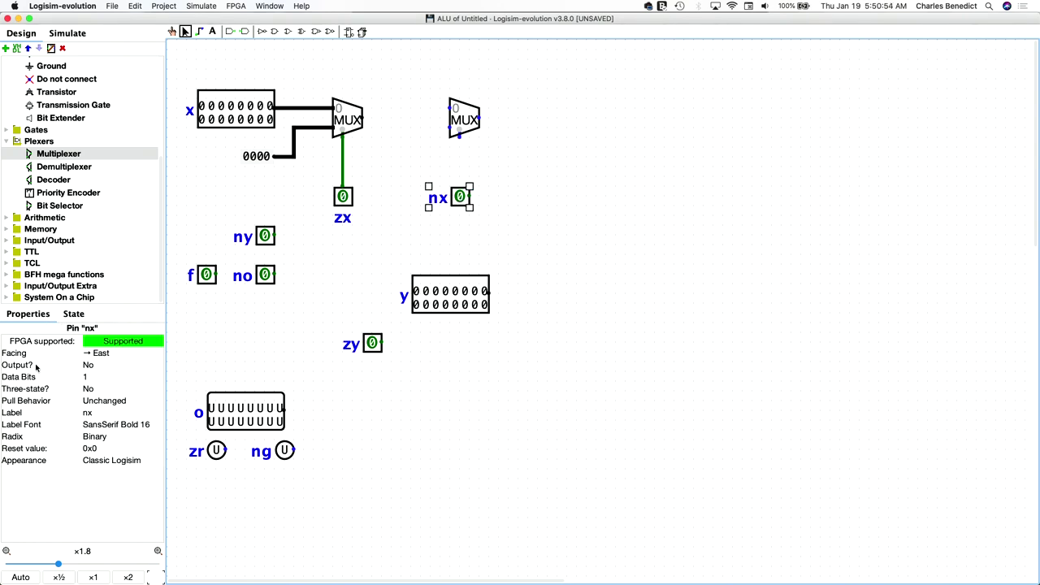
click(101, 355)
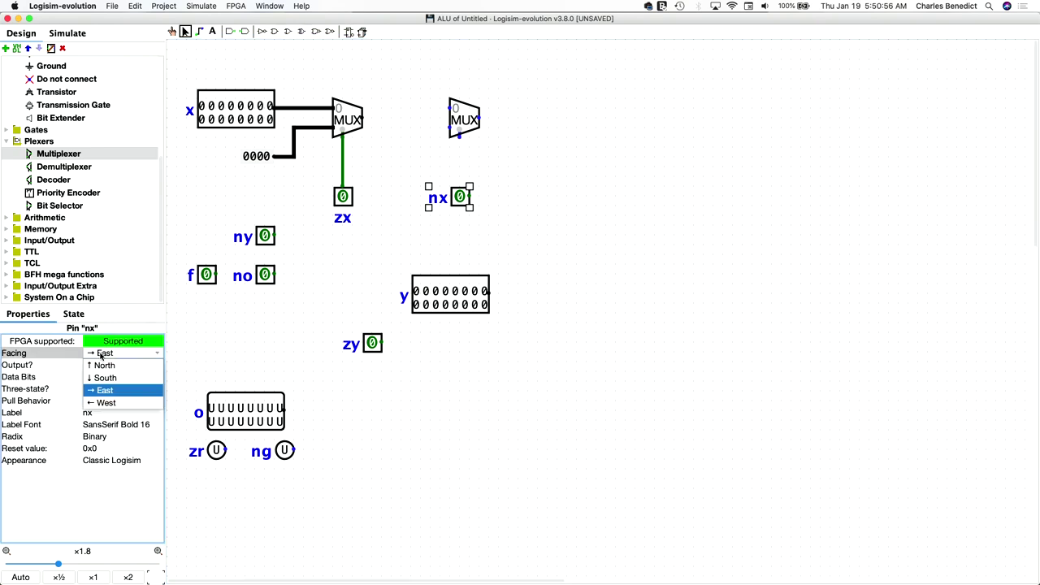
click(104, 365)
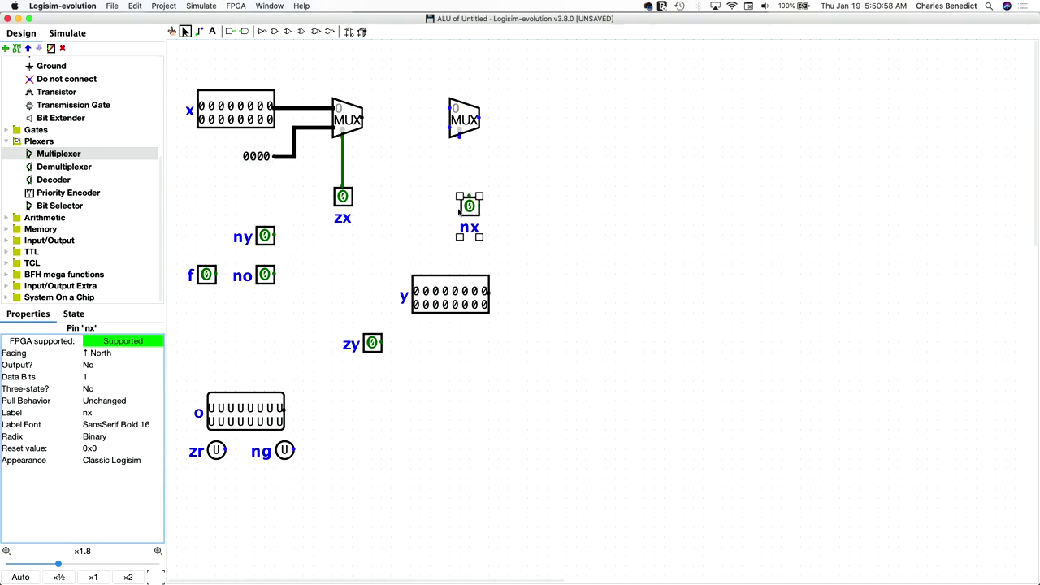
drag(471, 207, 470, 198)
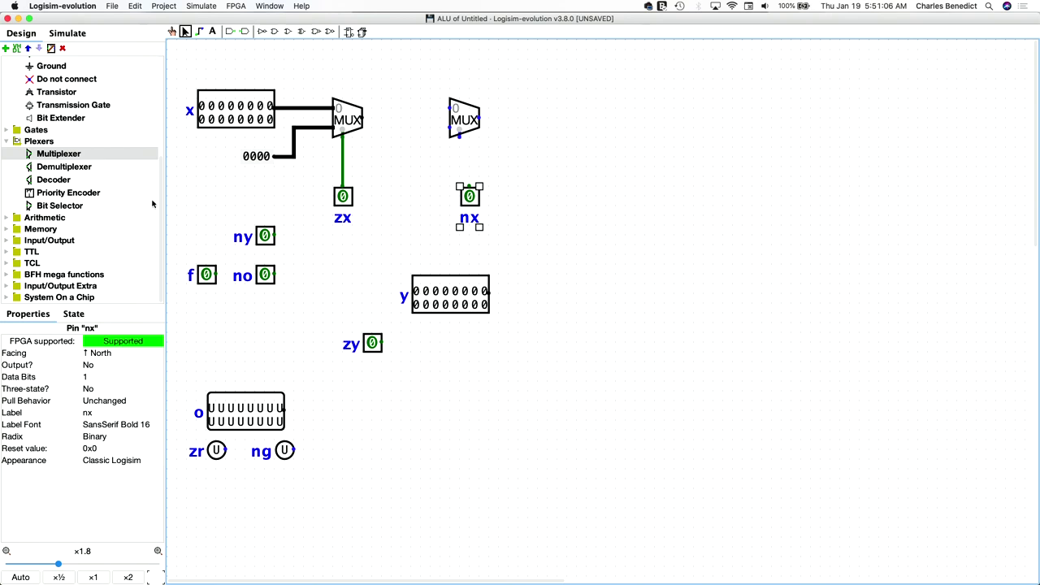
scroll(57, 198, up, 5)
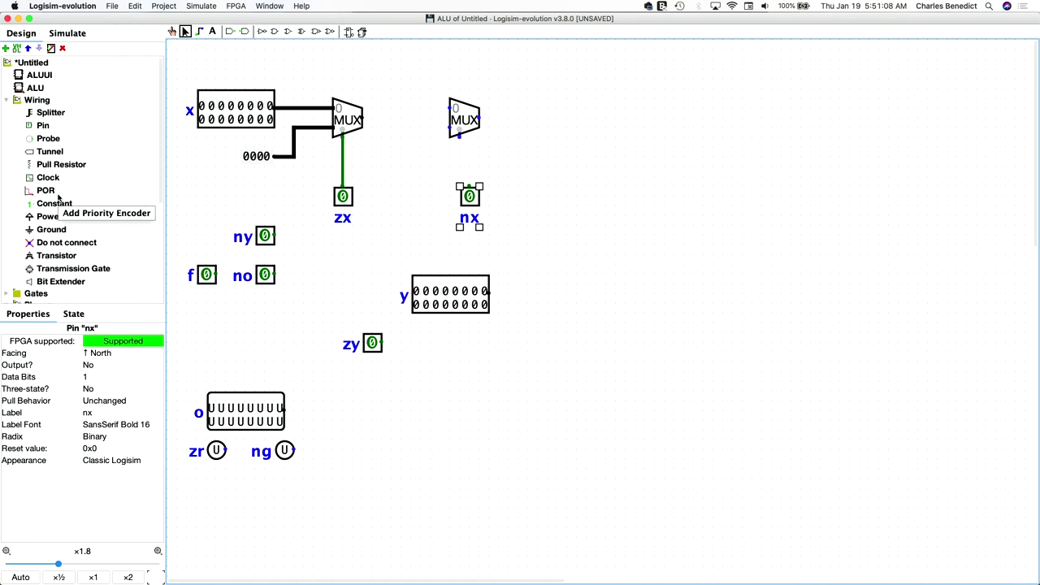
scroll(57, 198, down, 4)
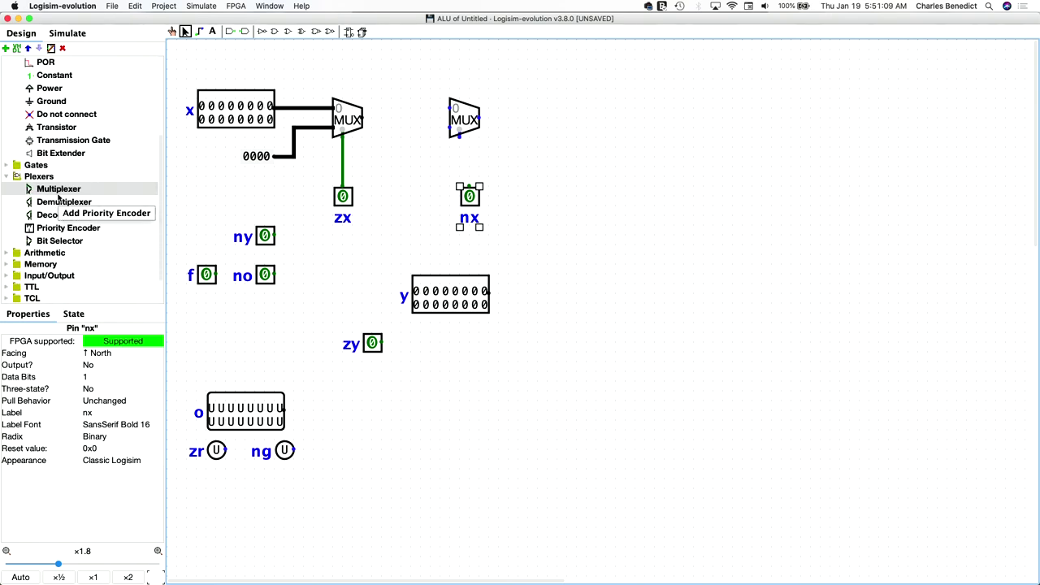
click(7, 165)
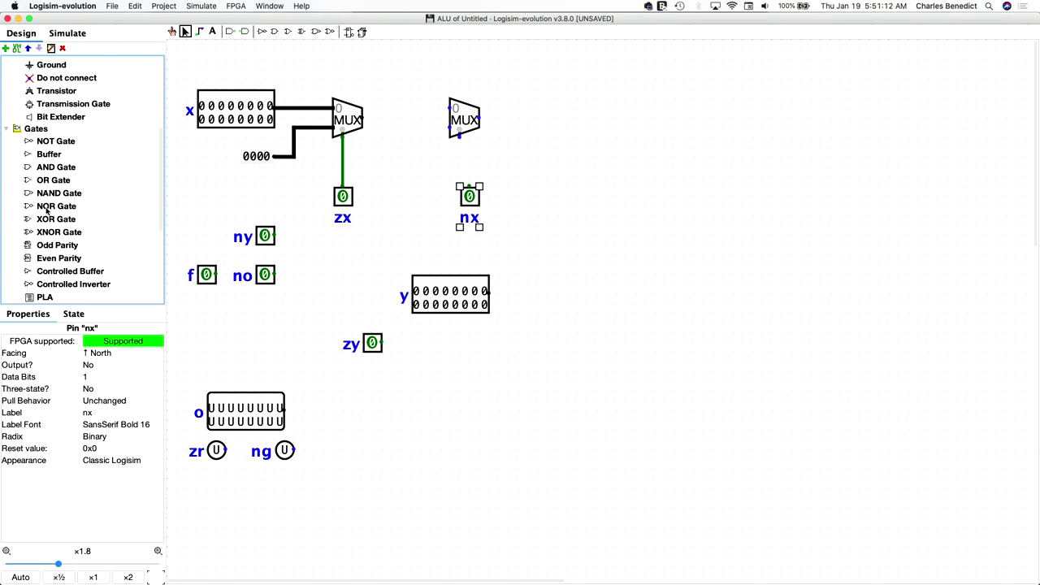
- Place a NOT gate between the two multiplexers and set it to 16 data bits
click(55, 142)
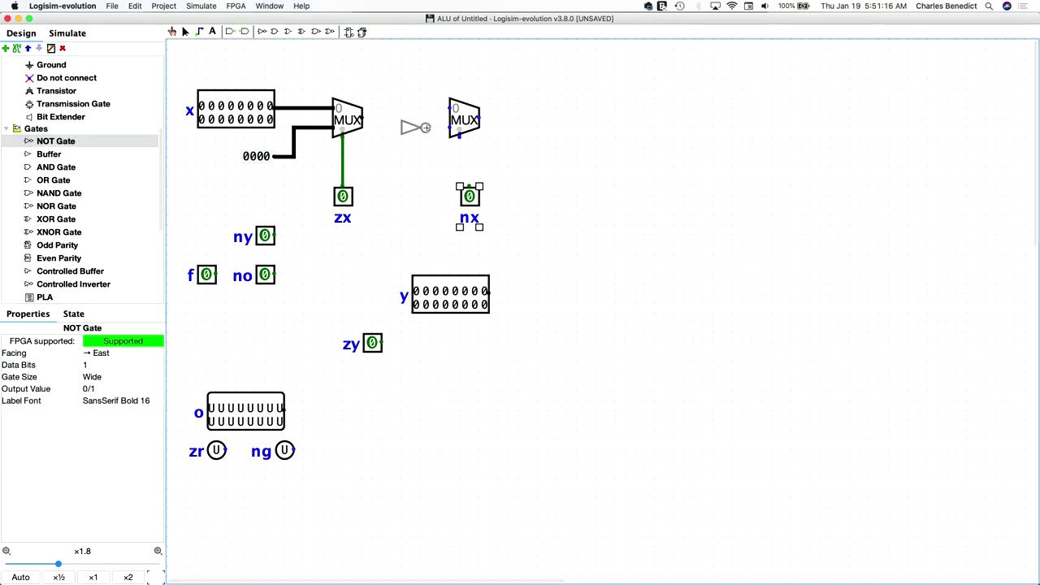
click(422, 128)
click(350, 117)
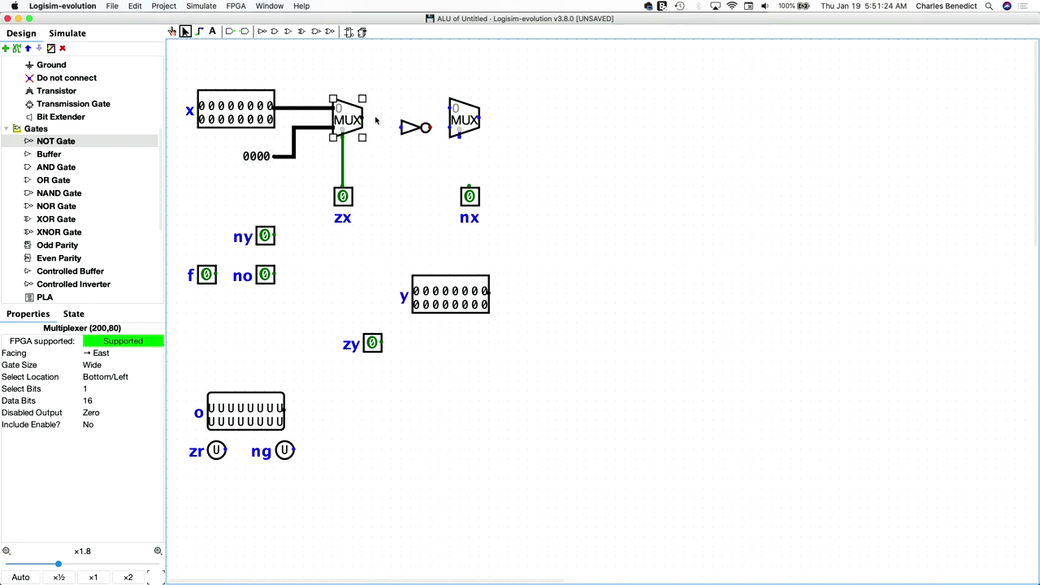
click(412, 130)
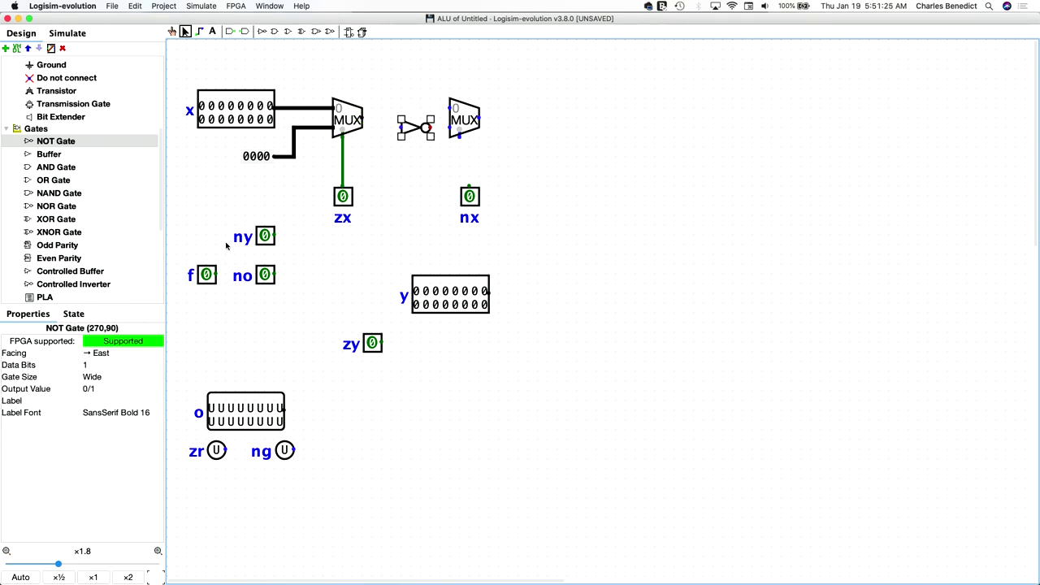
click(98, 365)
key(Return)
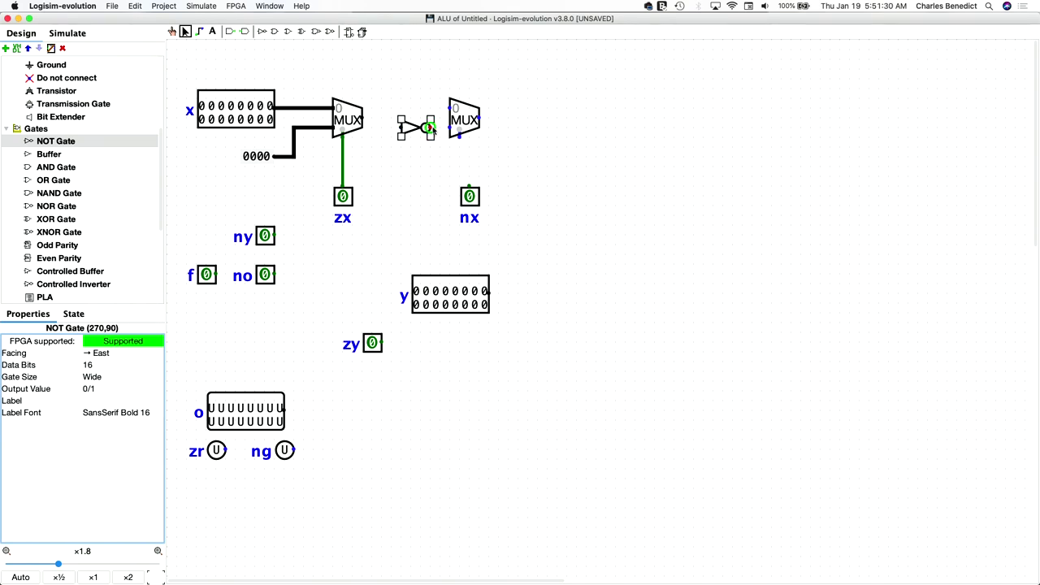
- Put nx on the second multiplexer's select, wire the inverter into it, and make it 16 bits
click(470, 199)
mouse_move(469, 200)
mouse_down()
mouse_move(460, 199)
mouse_move(460, 137)
mouse_up()
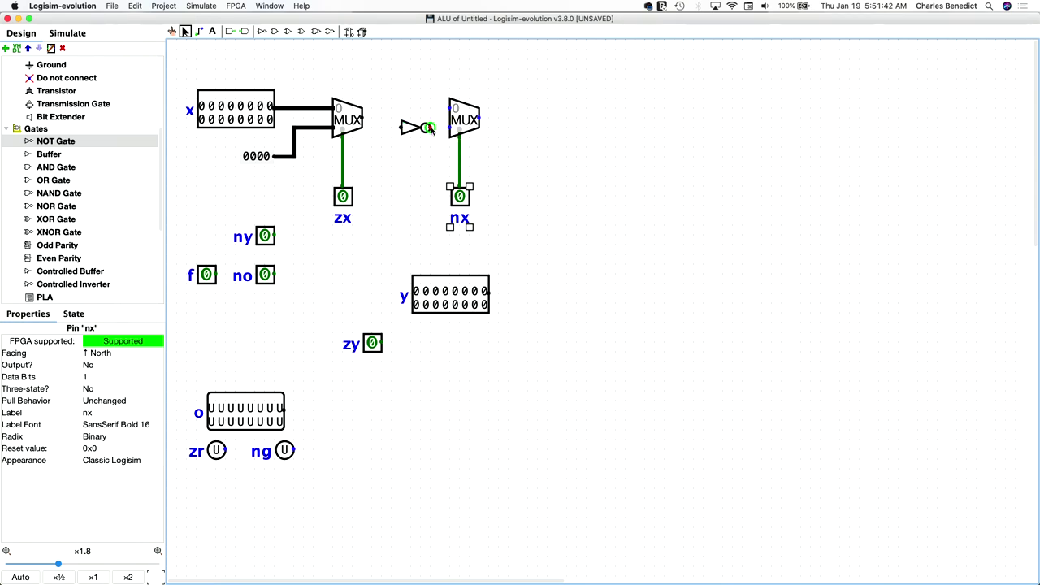
drag(429, 127, 448, 129)
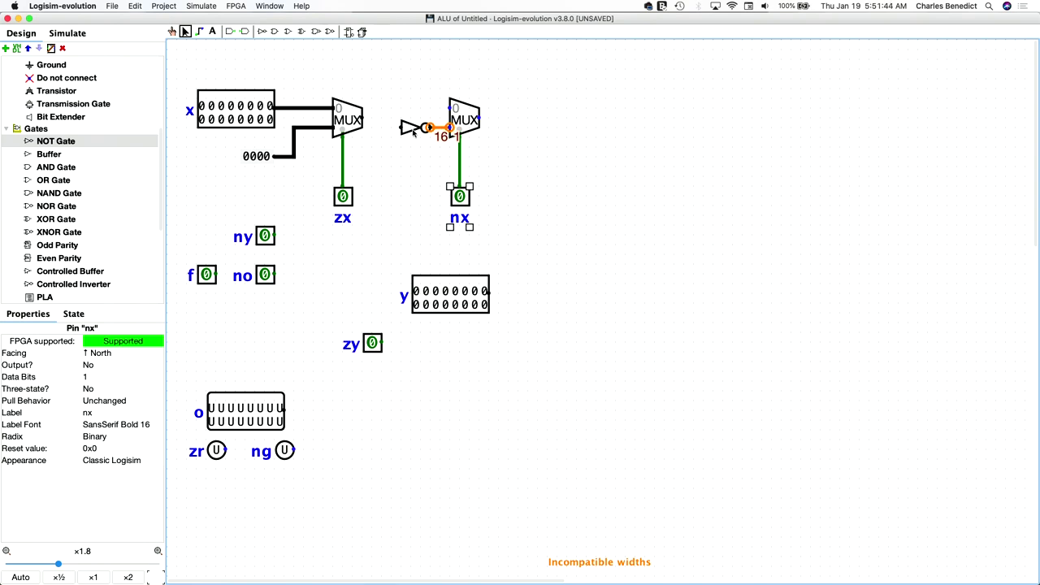
click(463, 122)
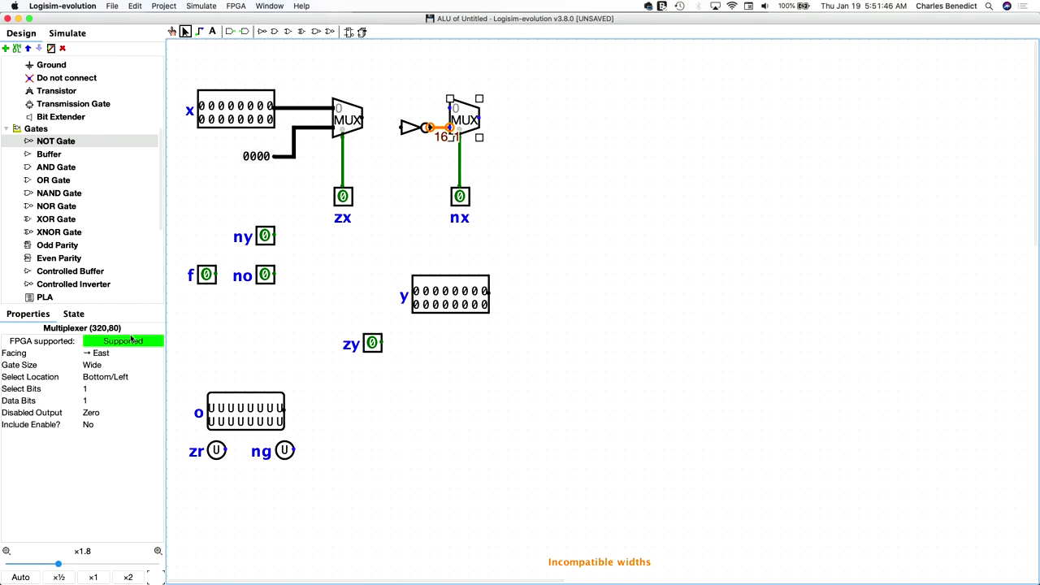
click(92, 401)
text(6)
key(Return)
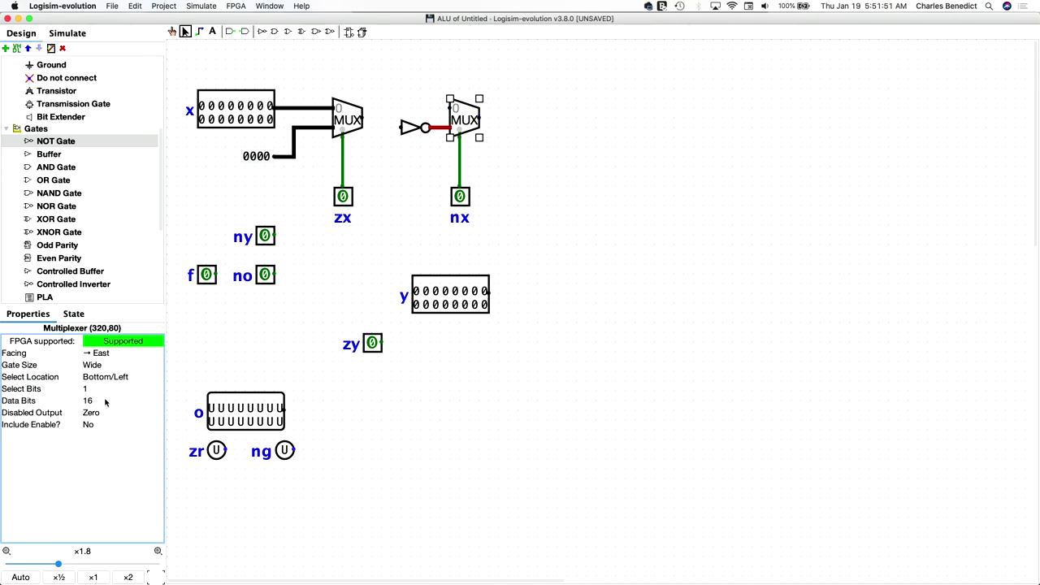
click(440, 128)
click(349, 121)
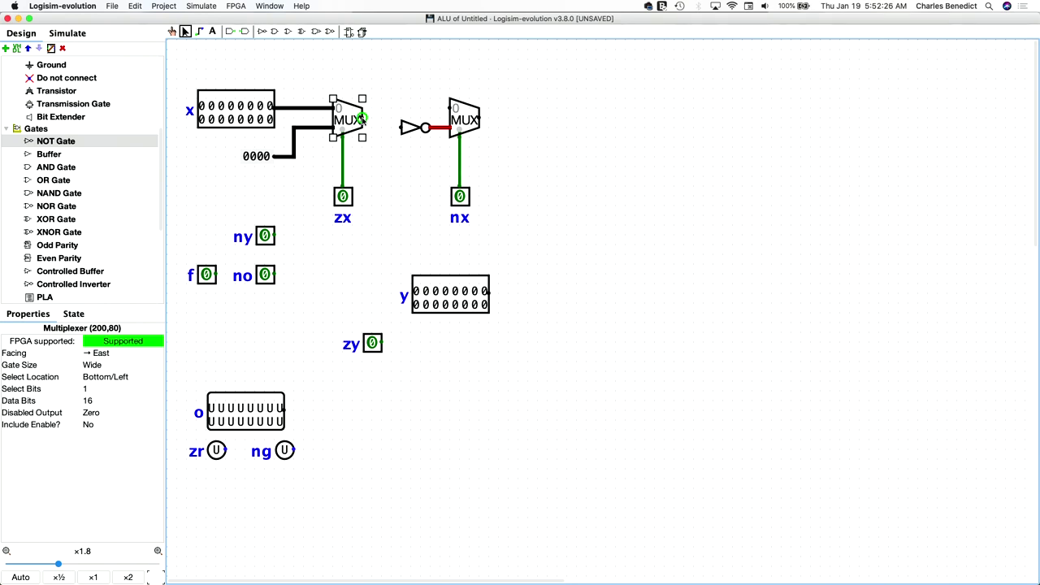
- Wire the zx multiplexer output to the inverter and to the nx multiplexer's 0 input
drag(370, 120, 400, 128)
drag(381, 119, 449, 108)
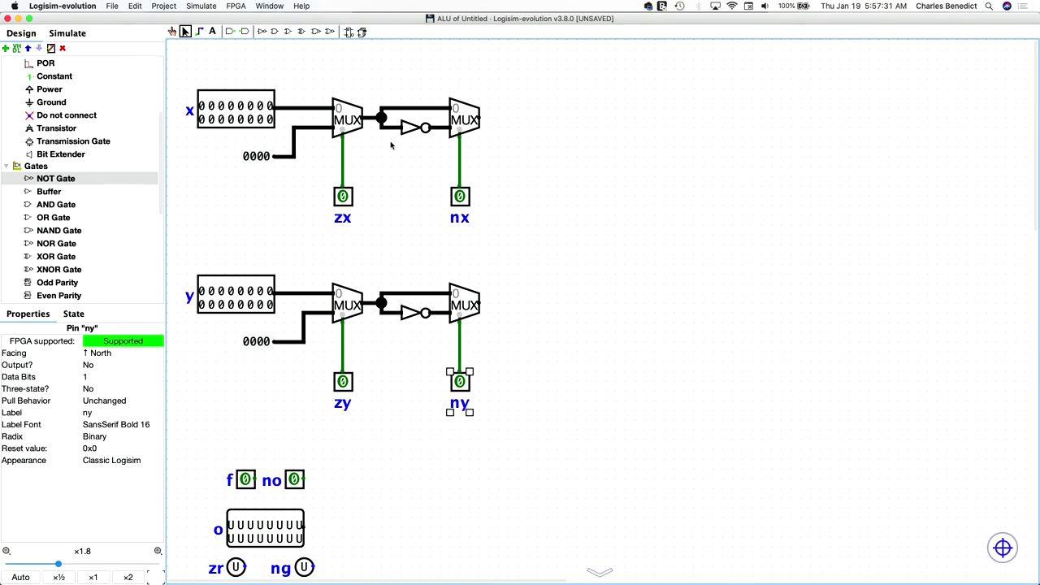
- Deselect everything and drag the f pin up and left, clear of the no pin
click(396, 456)
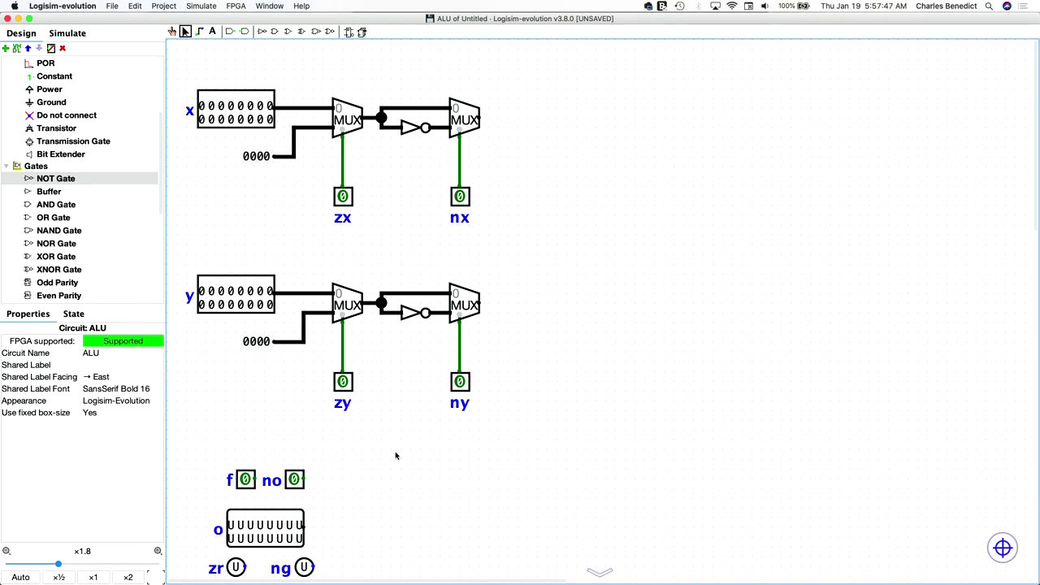
drag(243, 481, 233, 443)
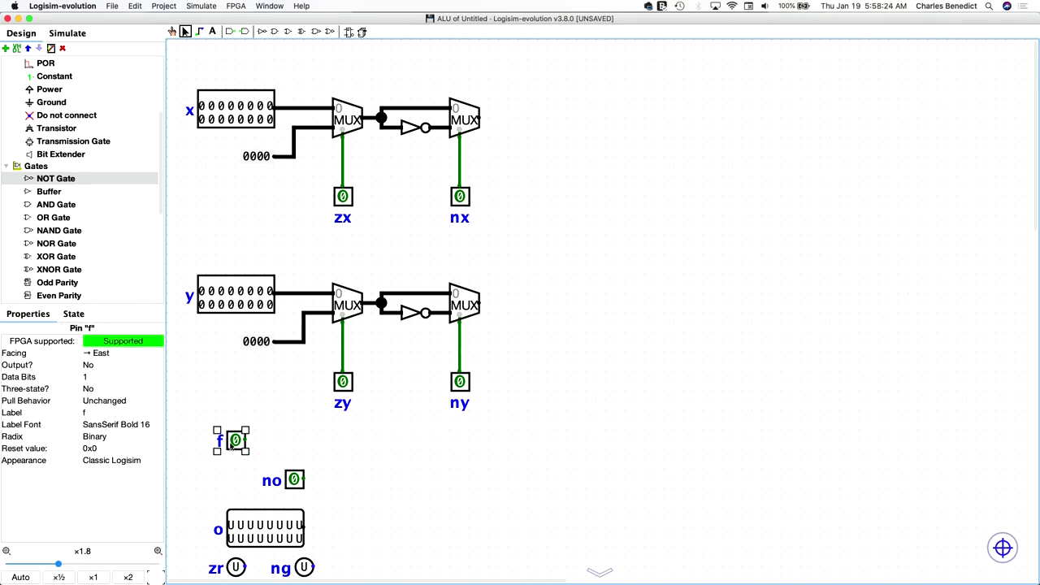
- Place an AND gate fed by the nx and ny multiplexer outputs, with 16 data bits
click(54, 206)
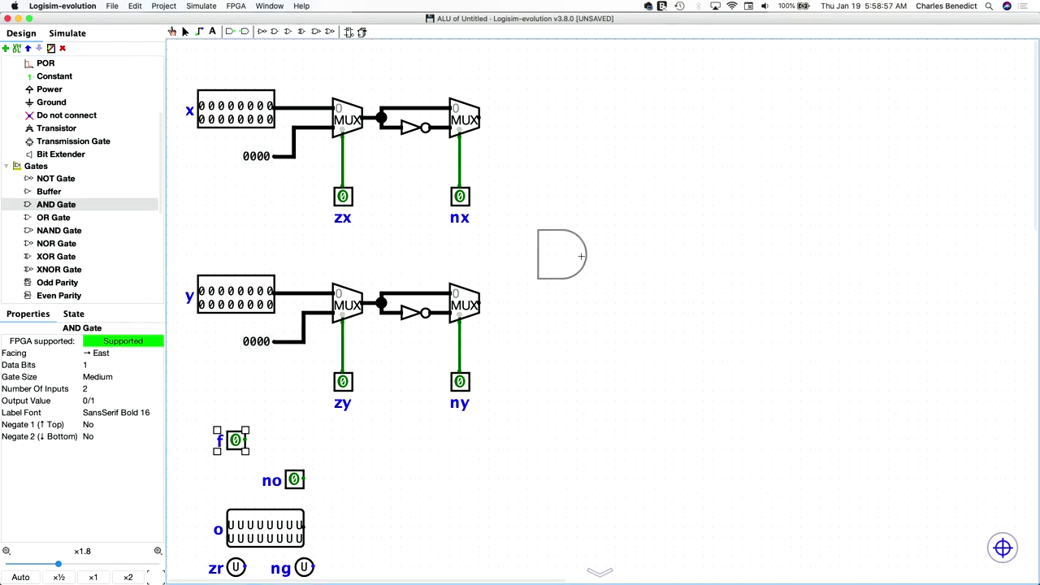
click(610, 240)
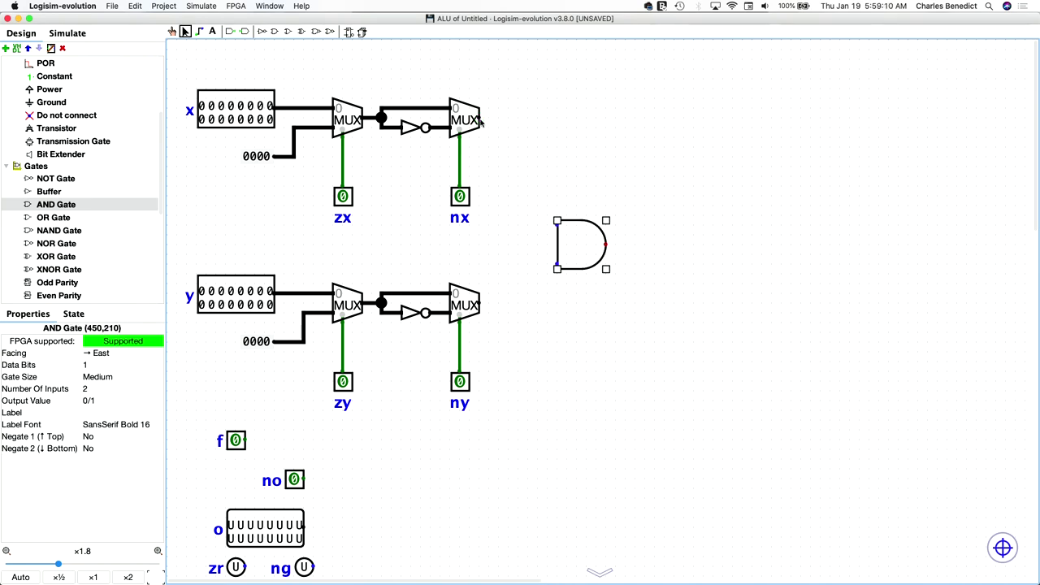
drag(480, 119, 557, 224)
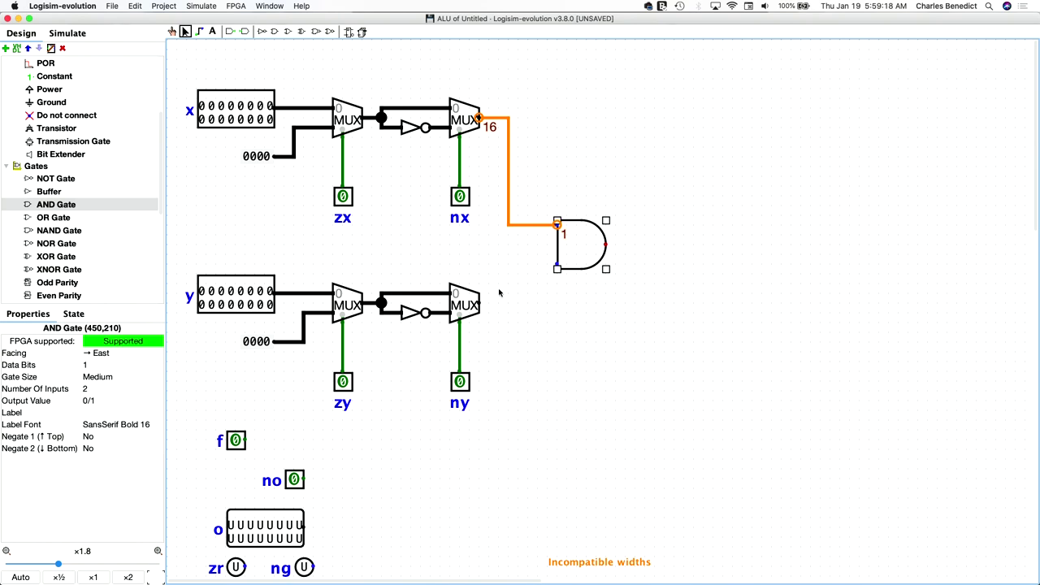
click(97, 365)
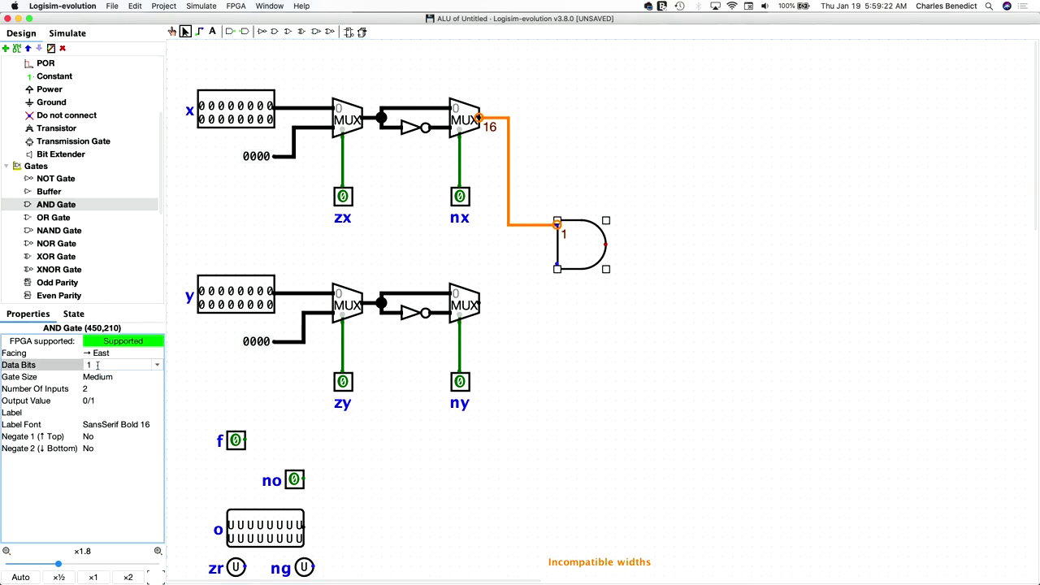
text(6)
key(Return)
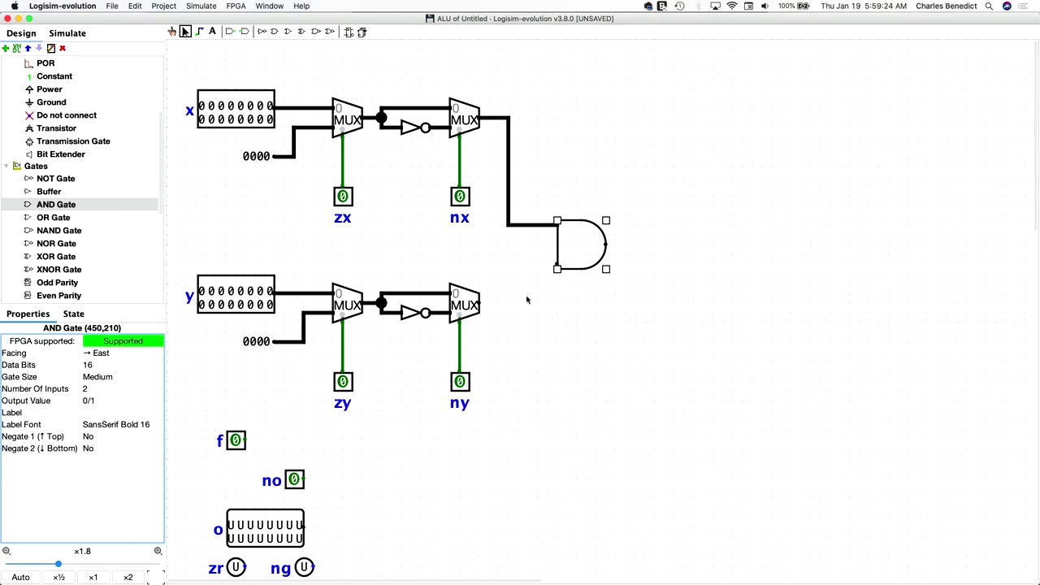
drag(479, 304, 557, 268)
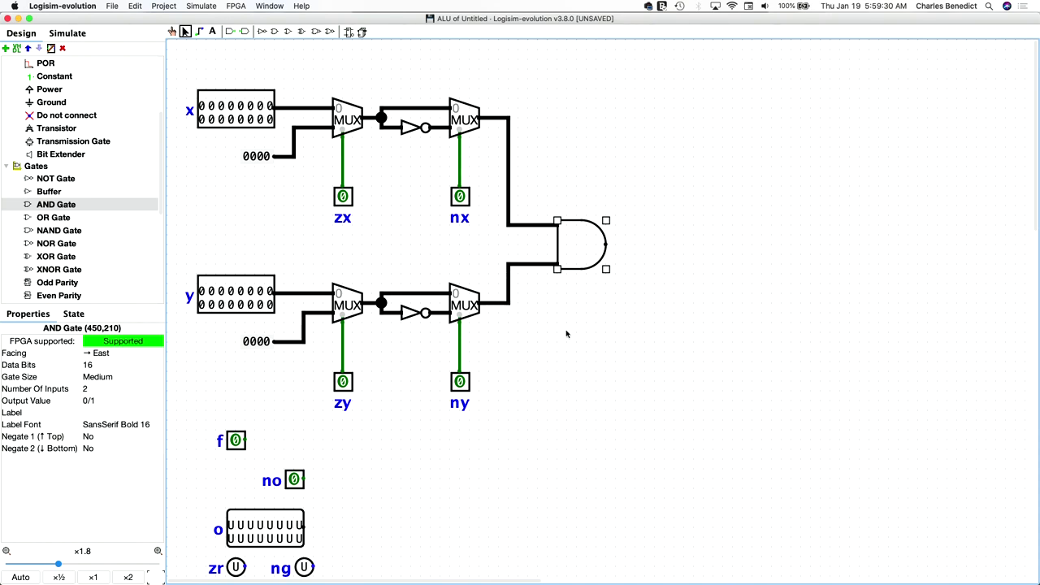
key(Up)
key(Up)
click(557, 329)
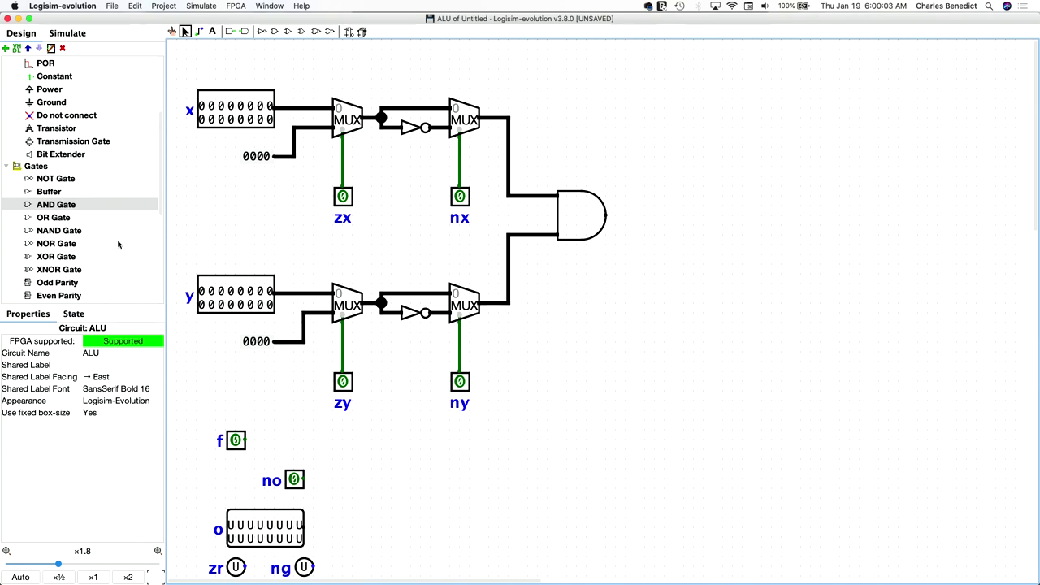
scroll(70, 224, up, 5)
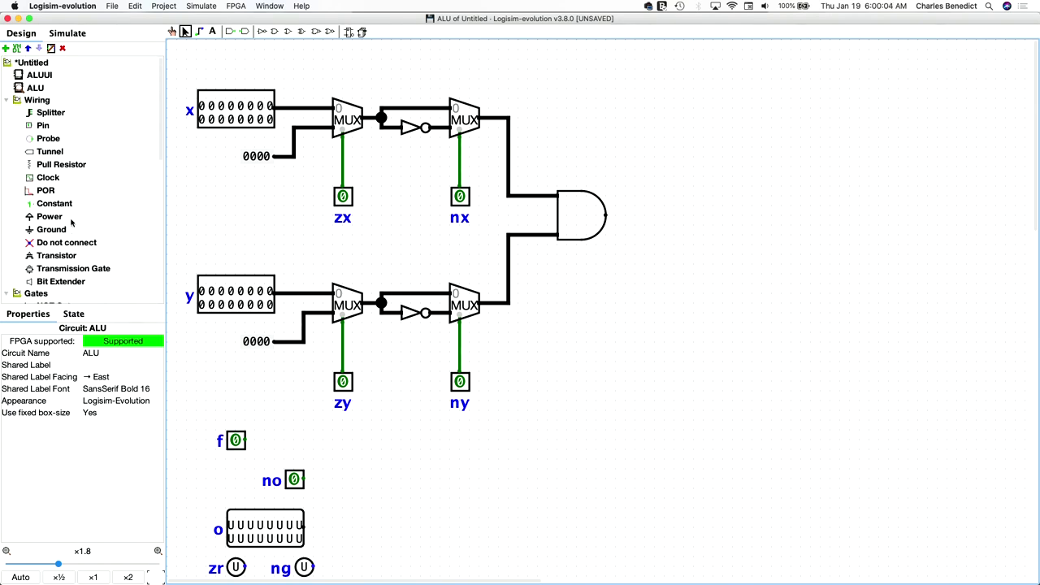
- Collapse the Wiring, Gates and Plexers groups in the component tree
click(9, 101)
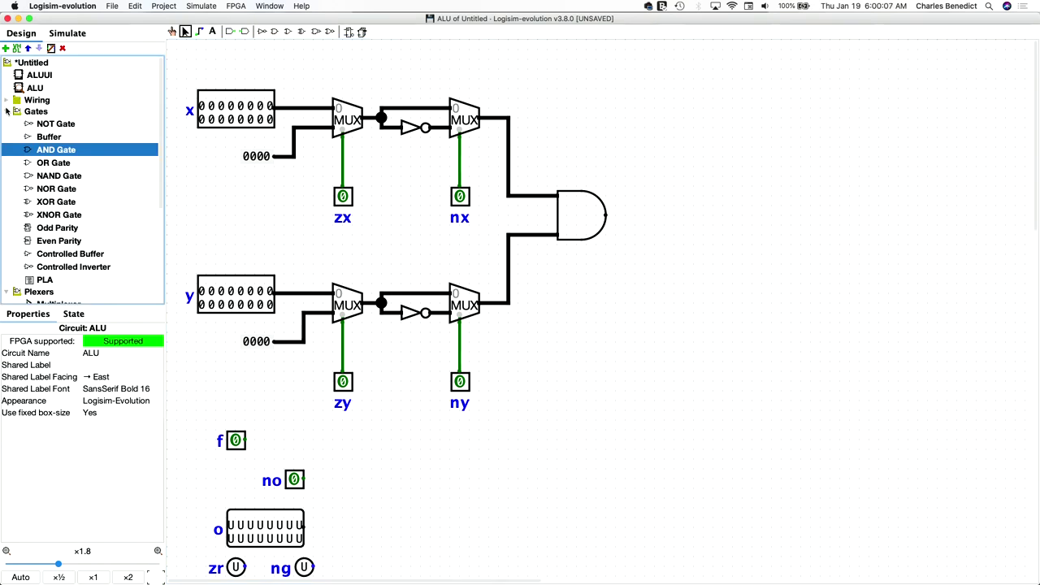
click(8, 112)
click(6, 124)
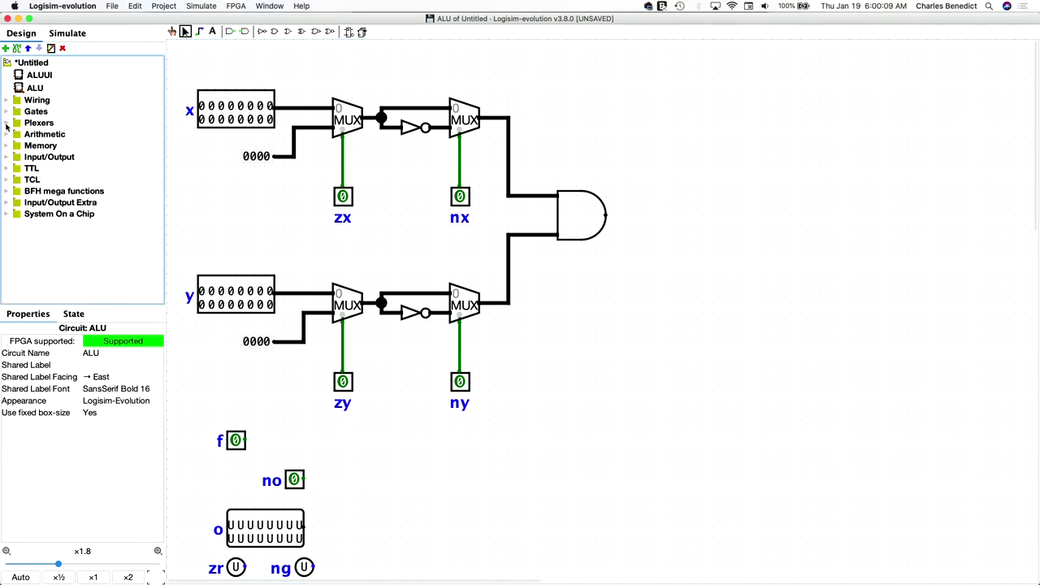
- Load HackLogisim/Add16/Add16Lib.circ as a Logisim-evolution library via Project > Load Library
click(164, 7)
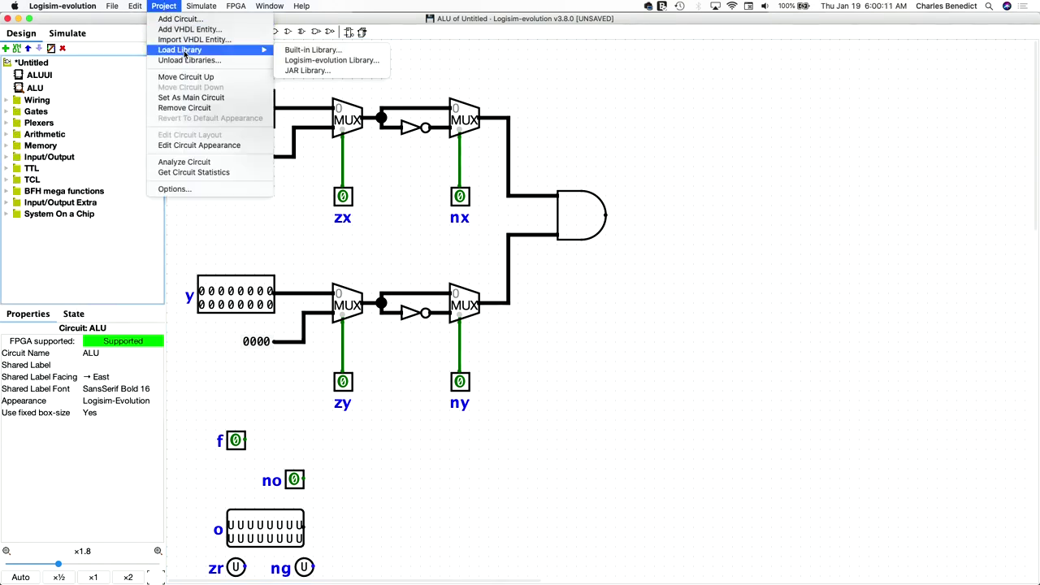
click(178, 7)
click(169, 7)
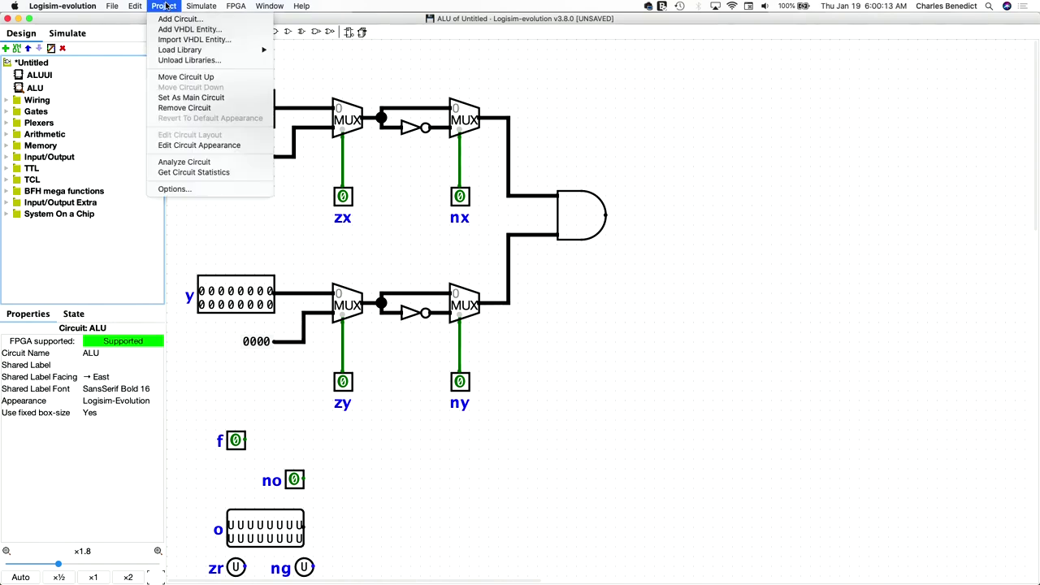
mouse_move(180, 51)
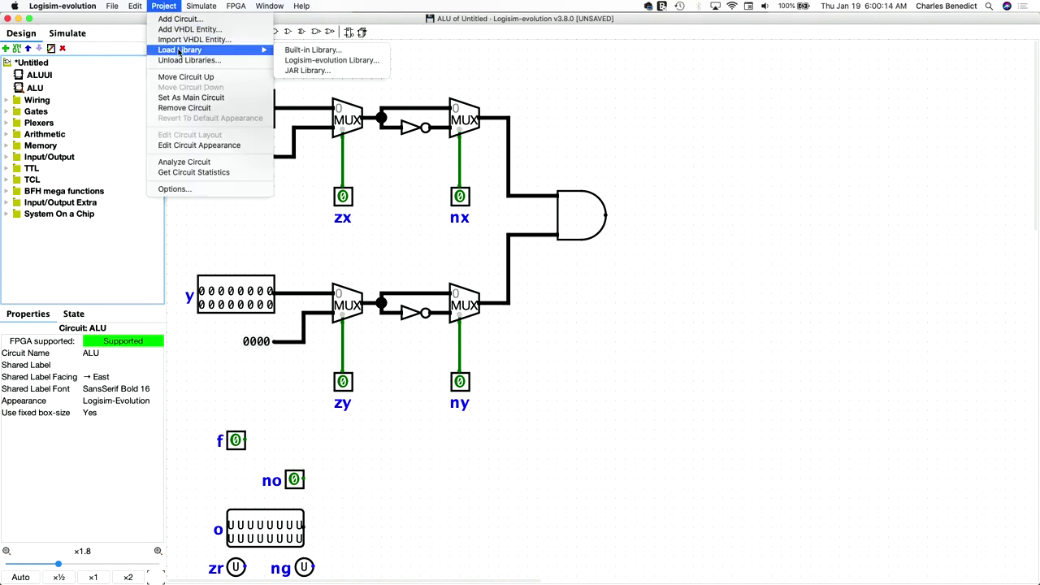
click(322, 61)
click(452, 230)
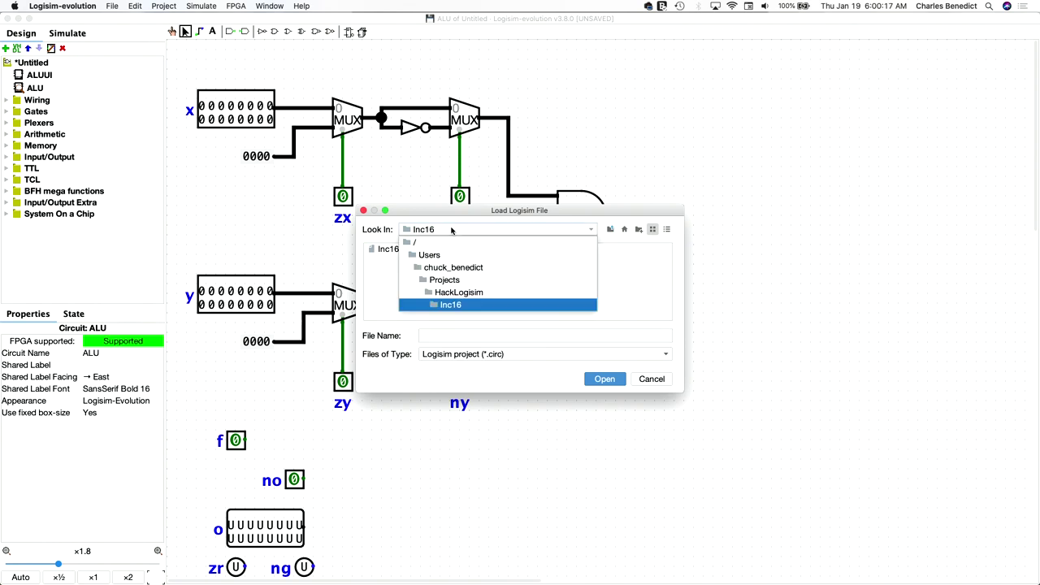
click(450, 293)
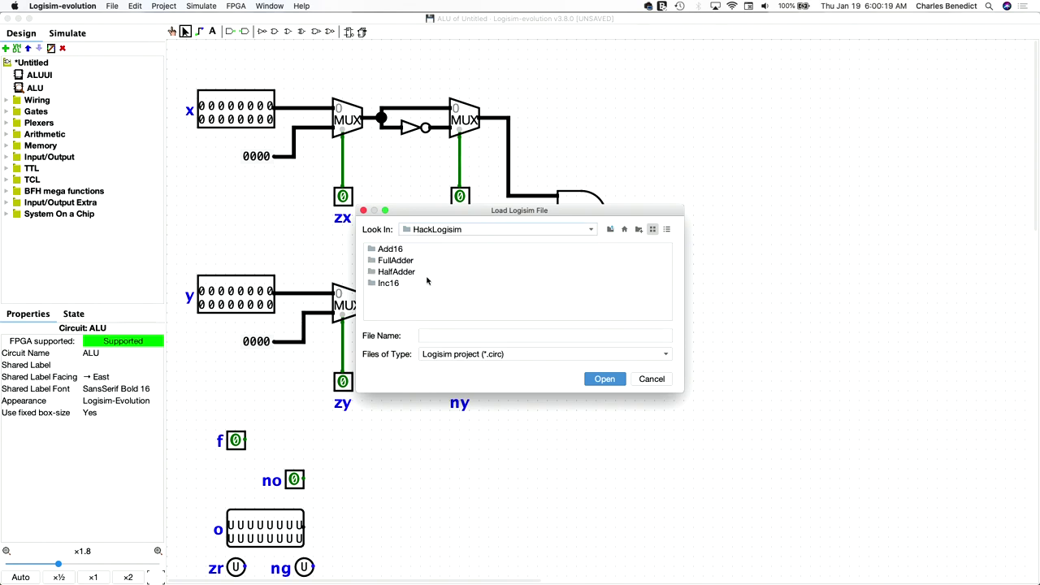
double_click(394, 251)
click(402, 251)
double_click(401, 250)
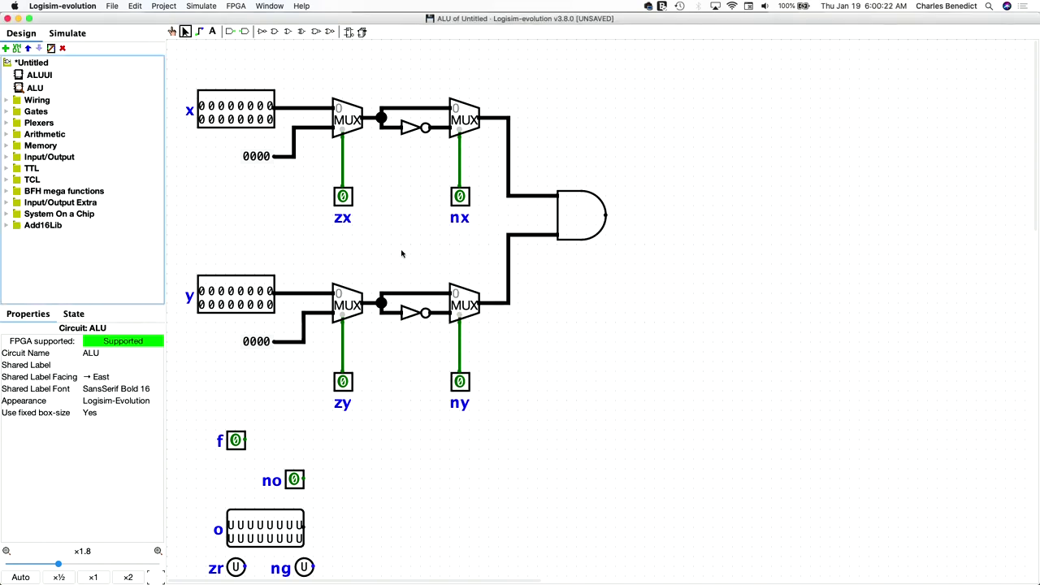
- Place a Classic-appearance Add16 adder right of the AND gate and wire conditioned x and y into it
click(7, 226)
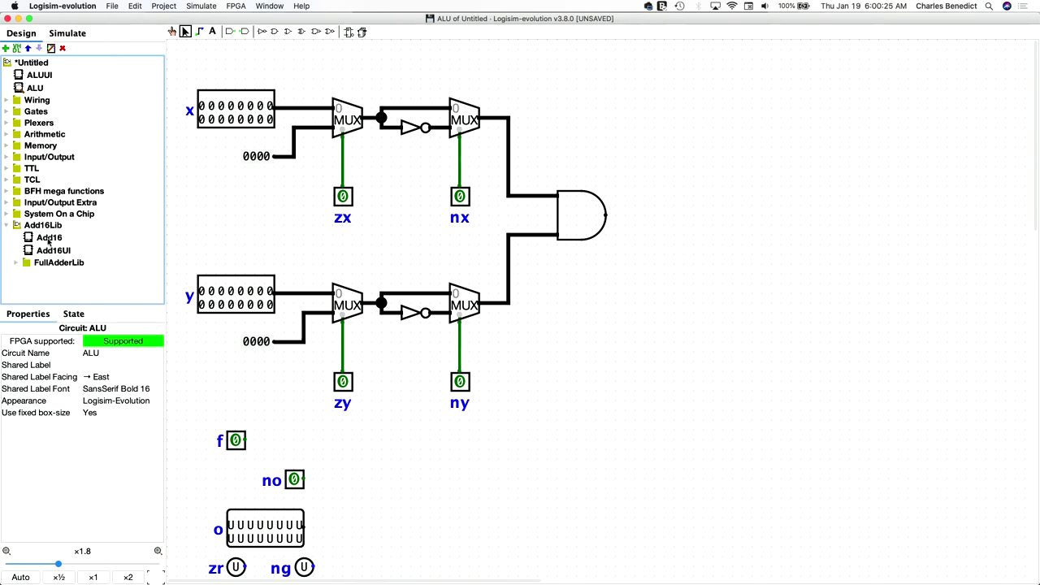
click(49, 237)
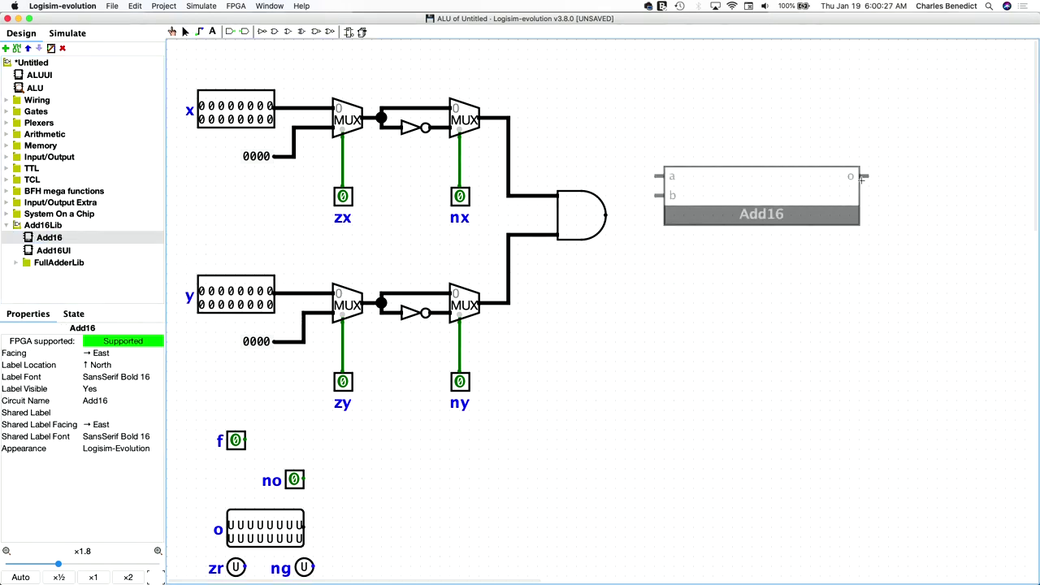
click(847, 197)
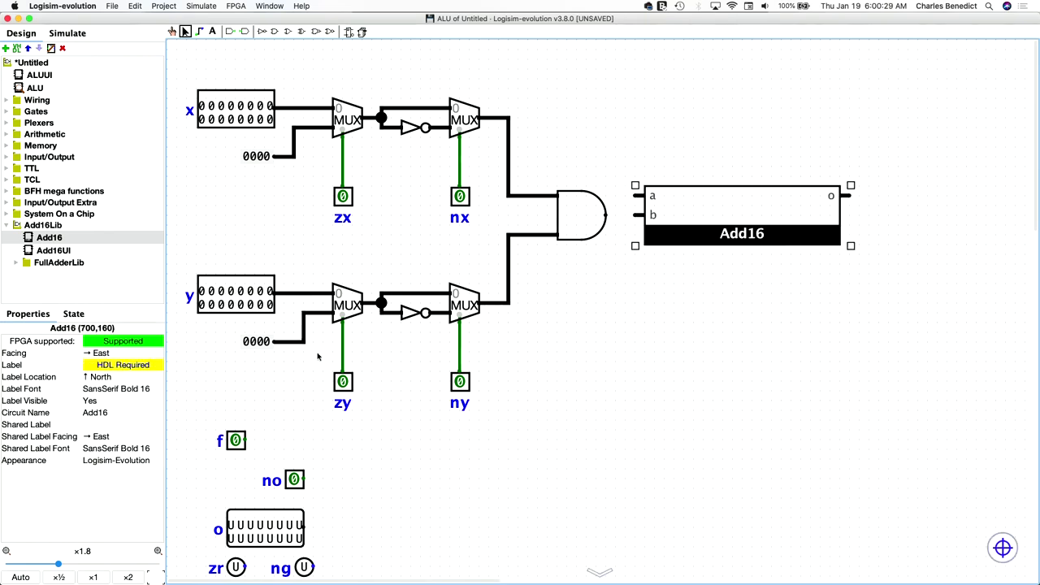
click(106, 463)
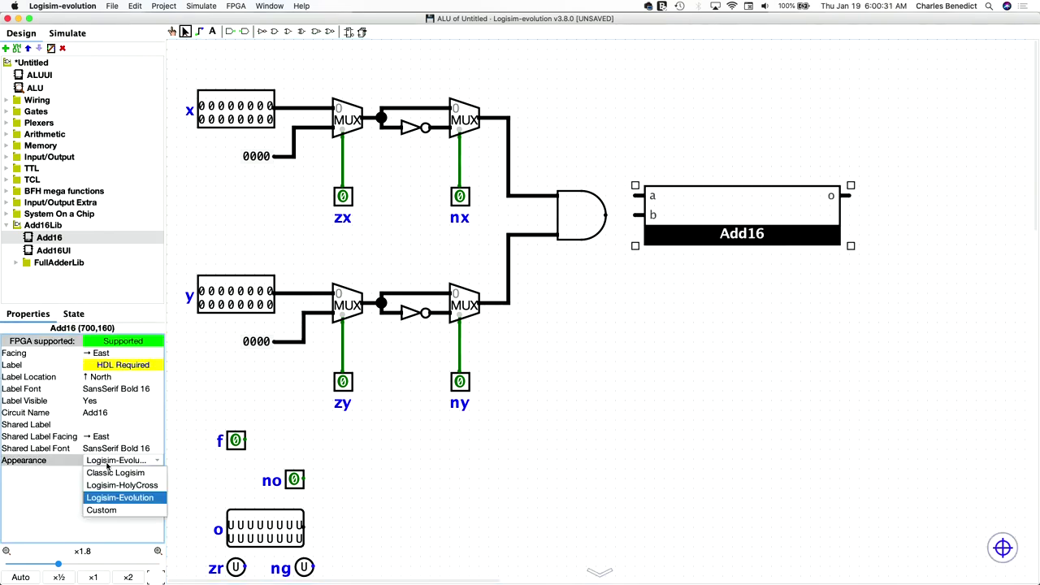
click(110, 473)
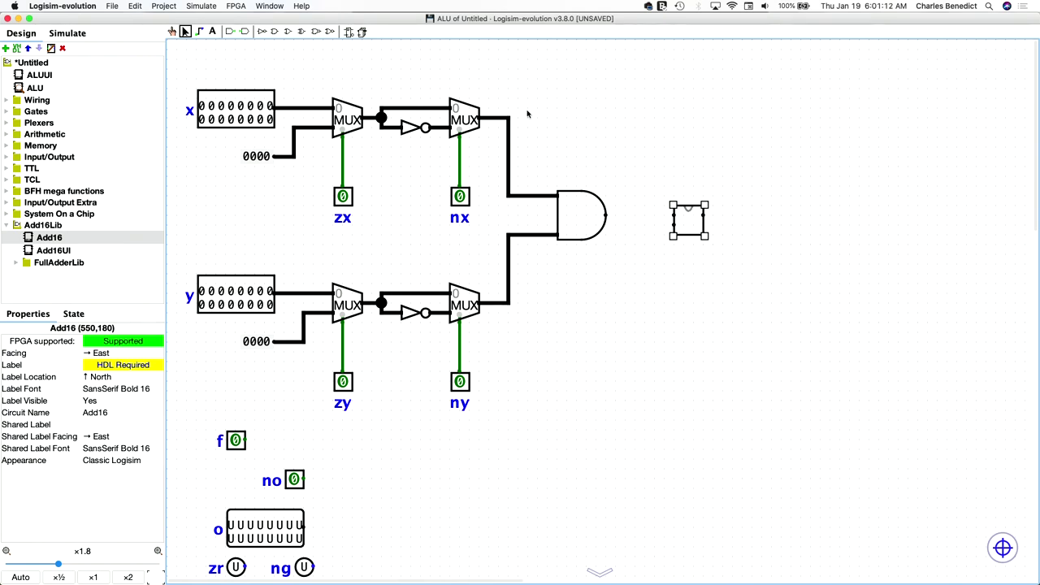
drag(509, 118, 672, 216)
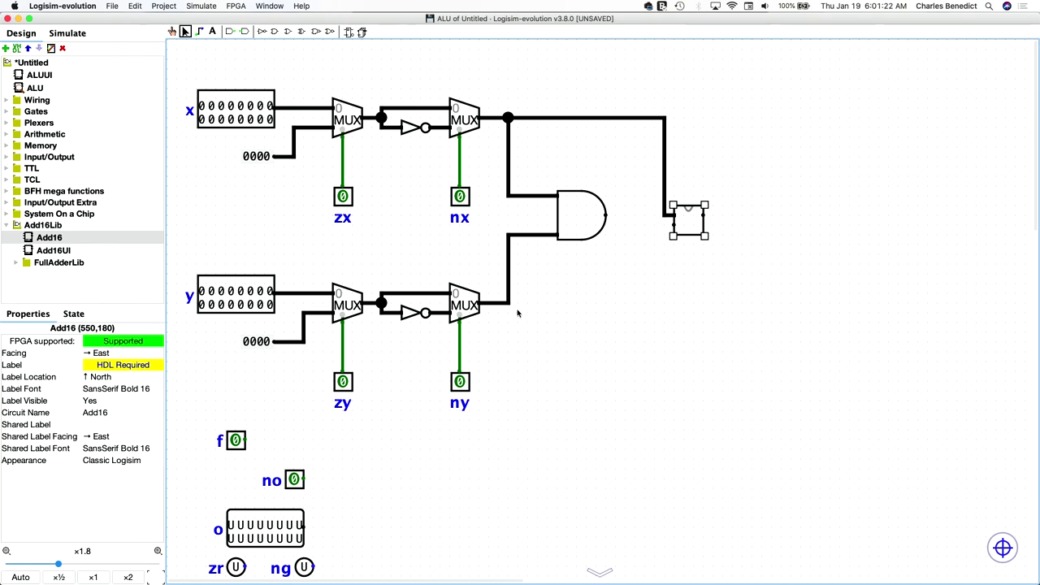
drag(509, 303, 674, 227)
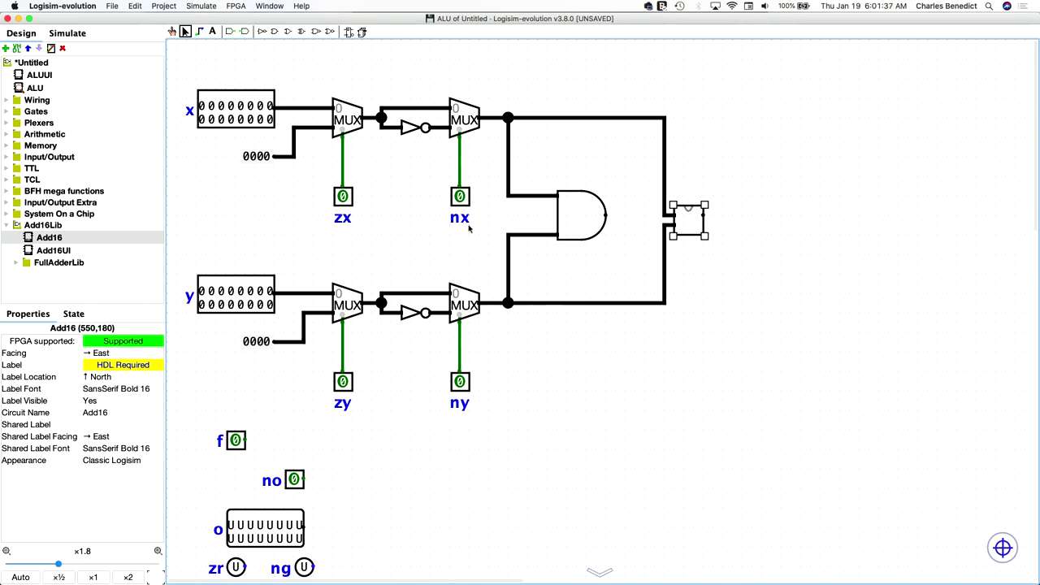
- Place a multiplexer right of the adder and move the f pin beside it
click(6, 124)
click(53, 135)
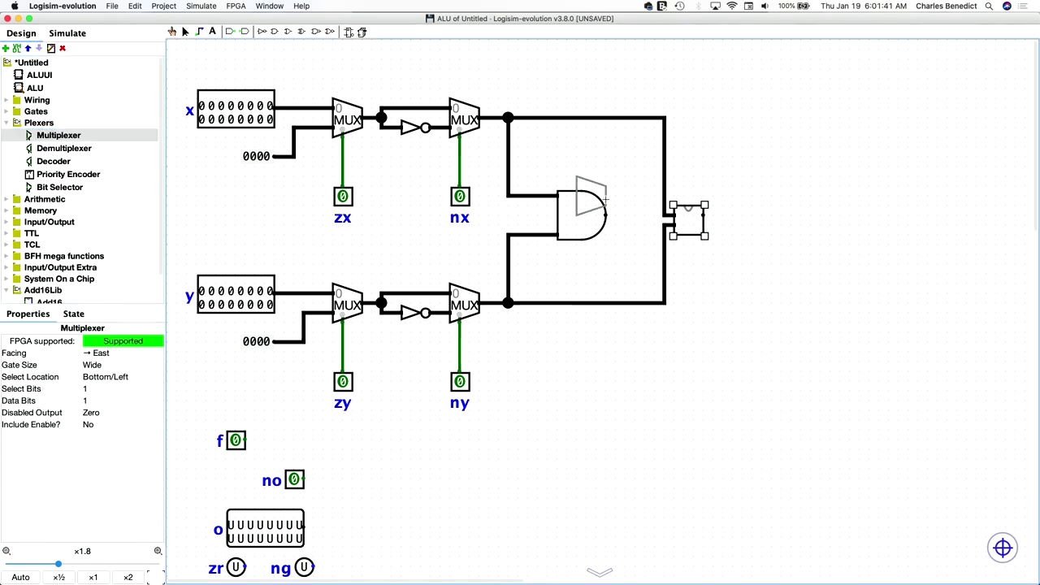
click(792, 159)
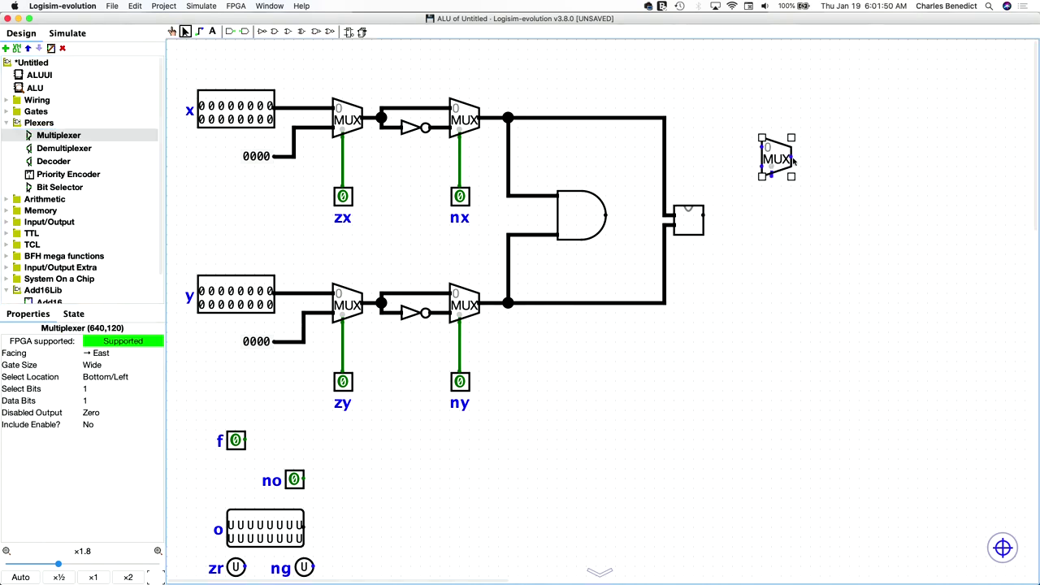
double_click(242, 452)
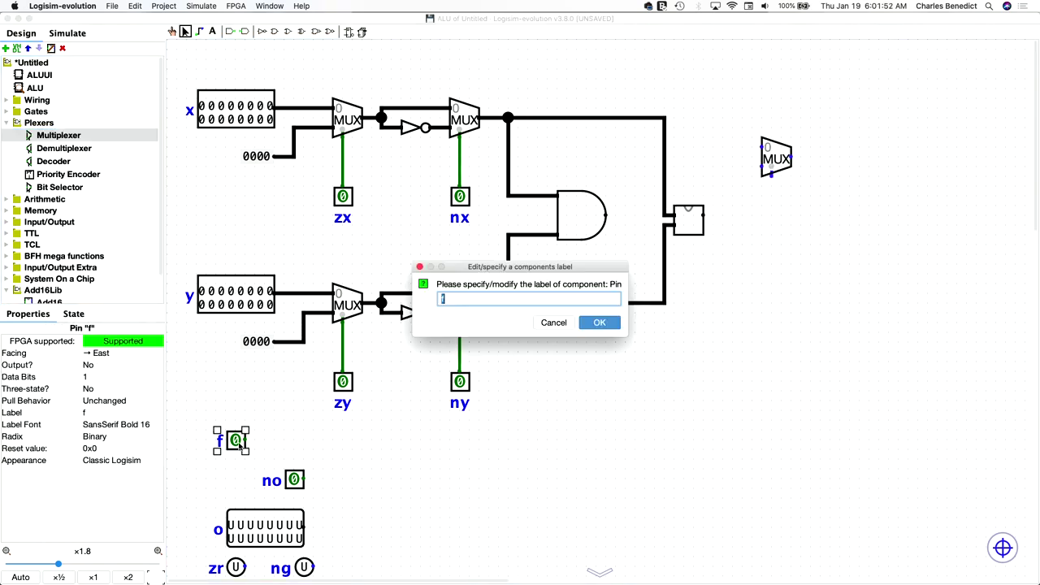
click(563, 324)
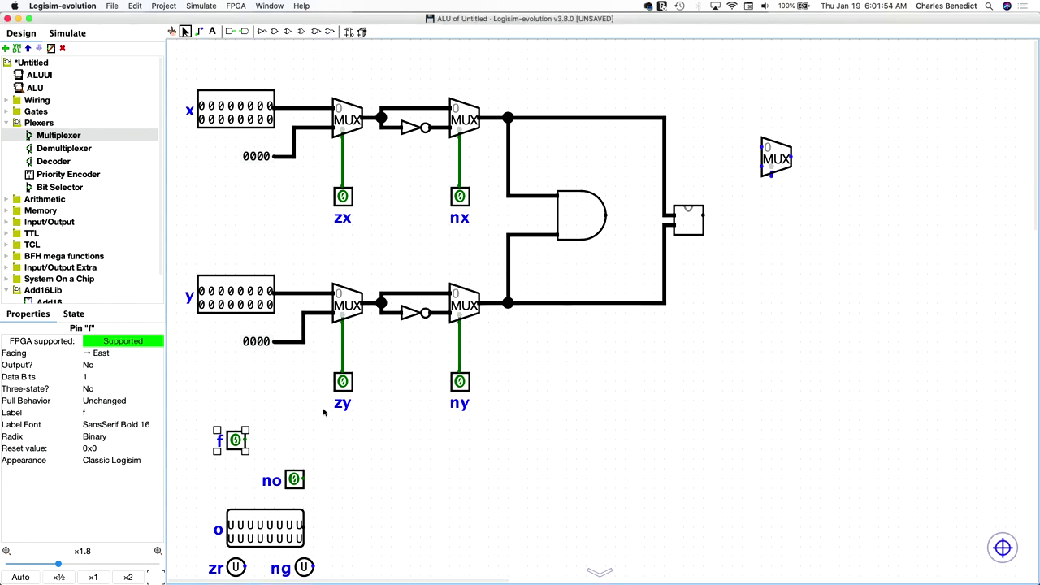
drag(242, 449, 775, 221)
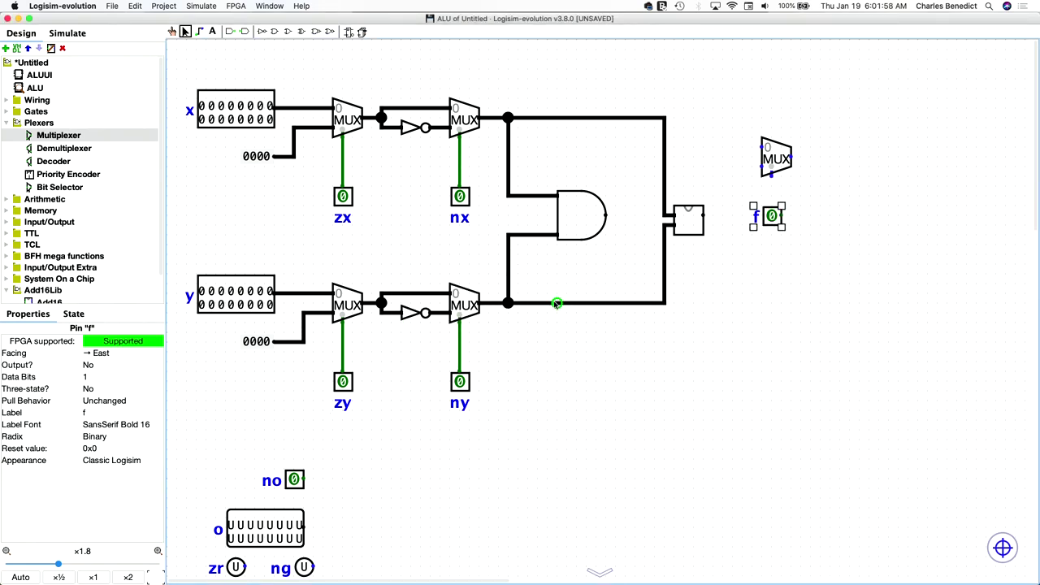
- Set the new multiplexer's Data Bits to 16, keeping a 1-bit select
click(778, 153)
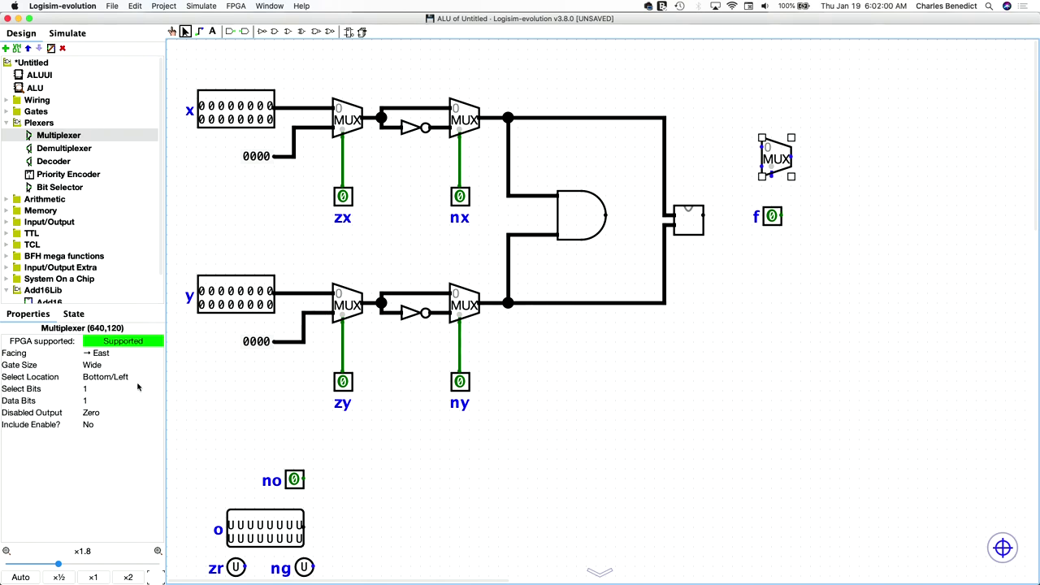
click(95, 390)
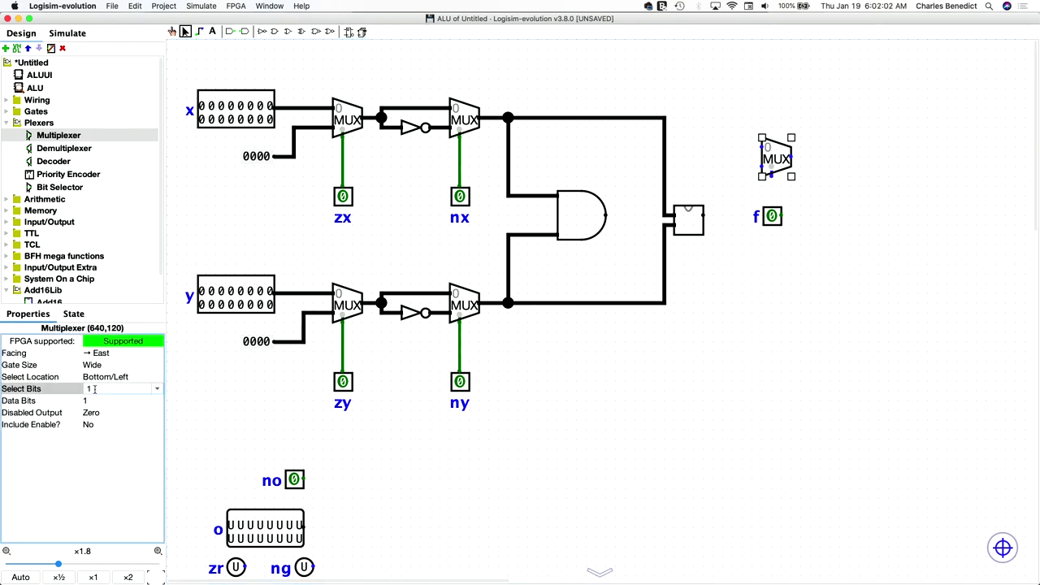
text(6)
key(Return)
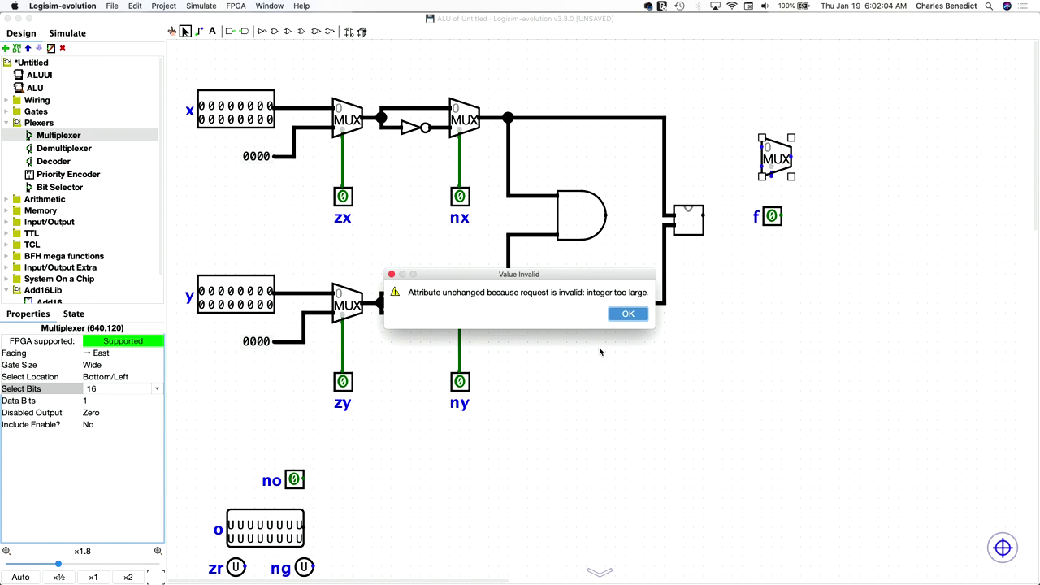
key(Return)
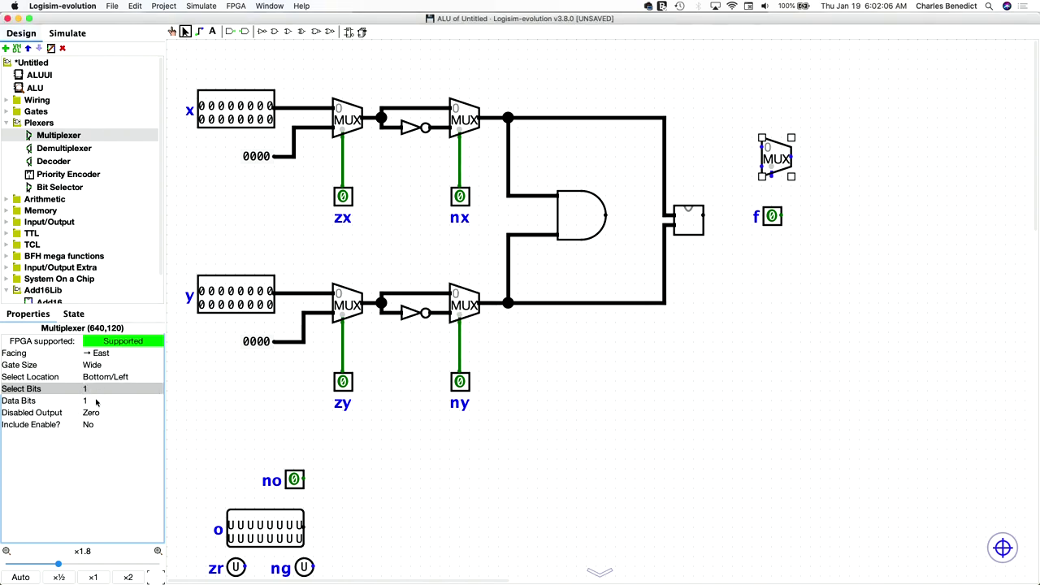
click(96, 401)
text(6)
key(Return)
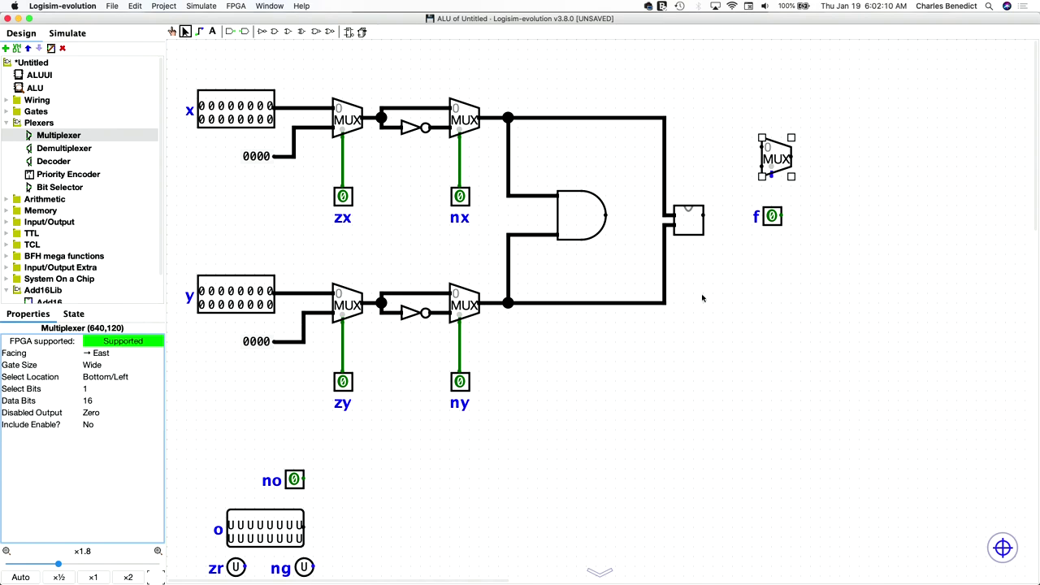
click(777, 215)
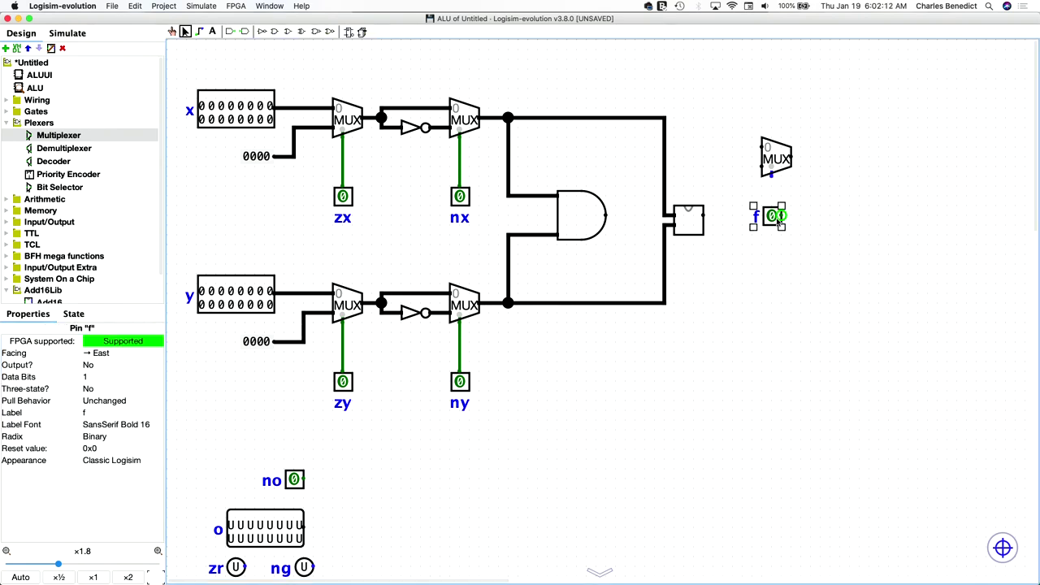
- Turn the f pin to face North and align it under the multiplexer's select
click(99, 354)
click(109, 368)
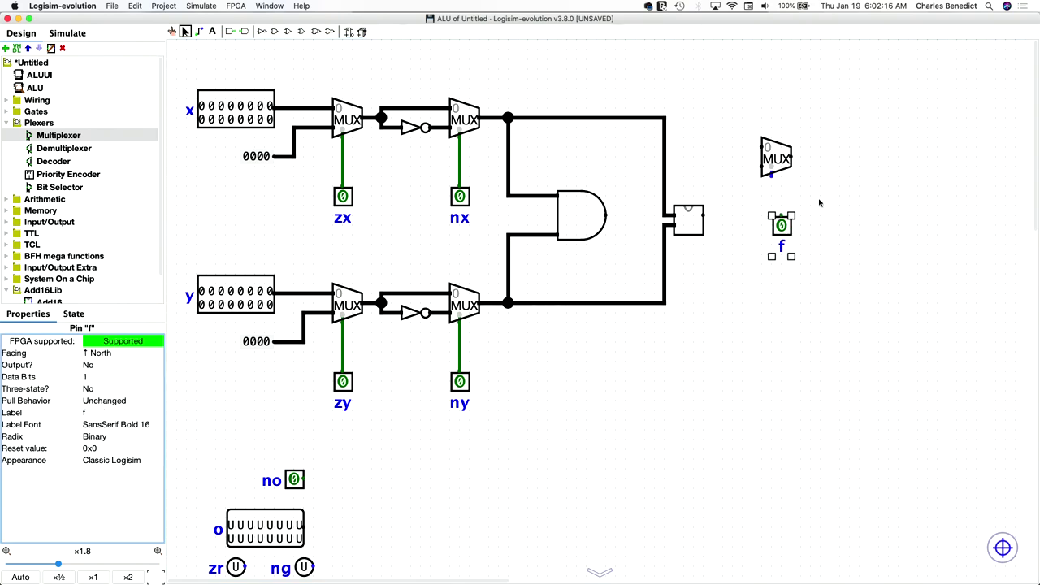
drag(782, 219, 773, 179)
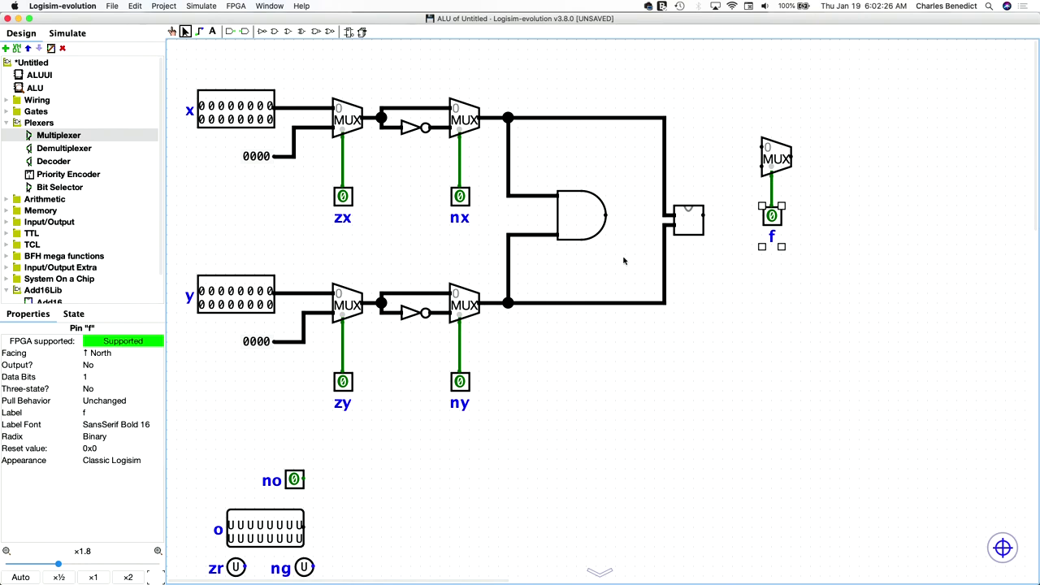
- Wire the AND output and the Add16 output into the f multiplexer, then shift the no pin right
mouse_move(606, 215)
mouse_down()
mouse_move(630, 172)
mouse_move(624, 145)
mouse_move(763, 147)
mouse_up()
click(699, 221)
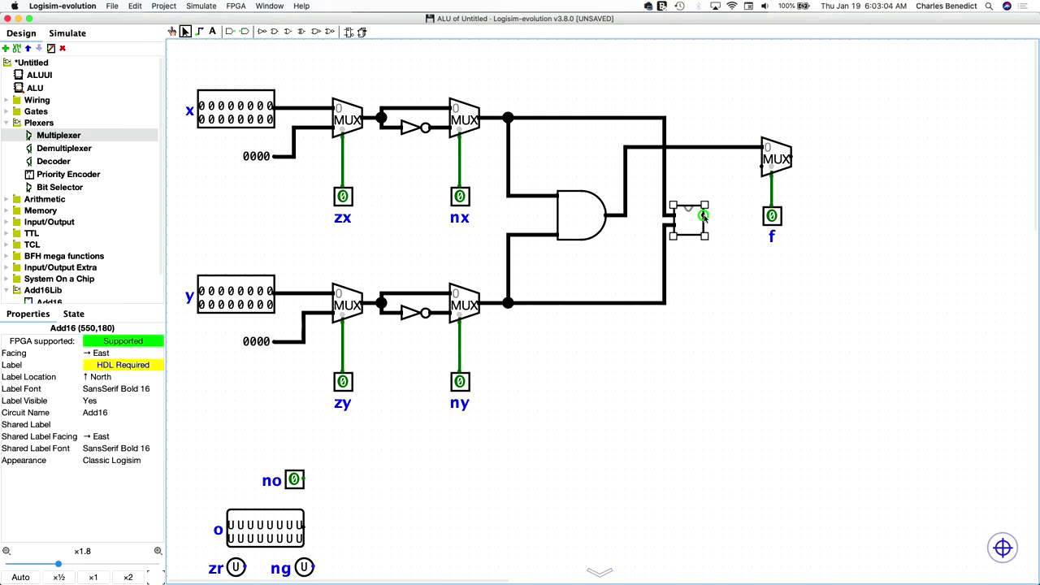
mouse_move(709, 215)
mouse_down()
mouse_move(735, 203)
mouse_move(734, 212)
mouse_move(721, 218)
mouse_move(734, 168)
mouse_move(764, 167)
mouse_up()
click(695, 226)
drag(295, 479, 409, 508)
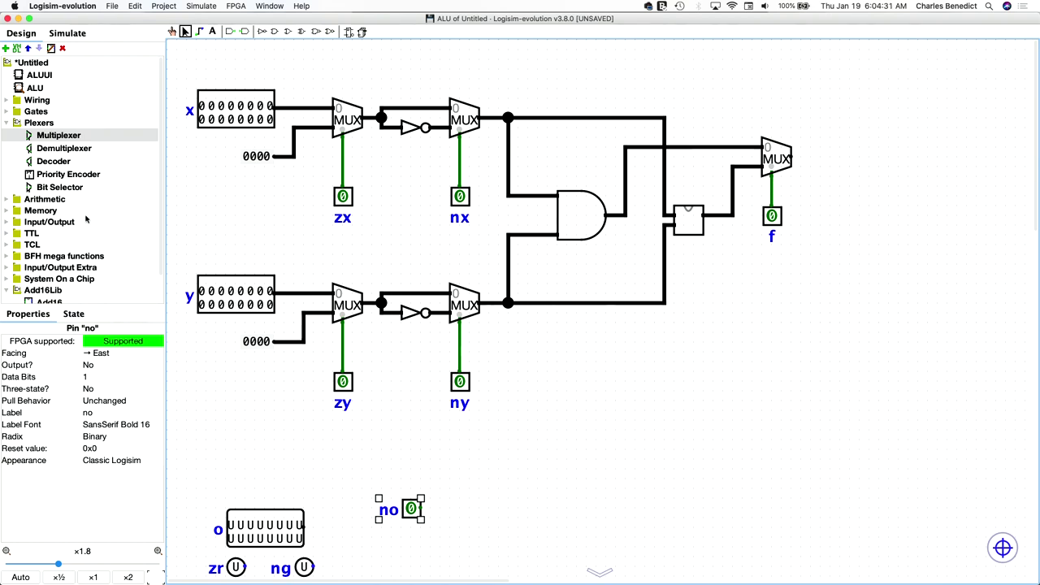
- Place a 16-bit NOT gate above the no pin, fed by the f multiplexer's output
scroll(30, 204, down, 2)
scroll(30, 204, up, 2)
double_click(17, 114)
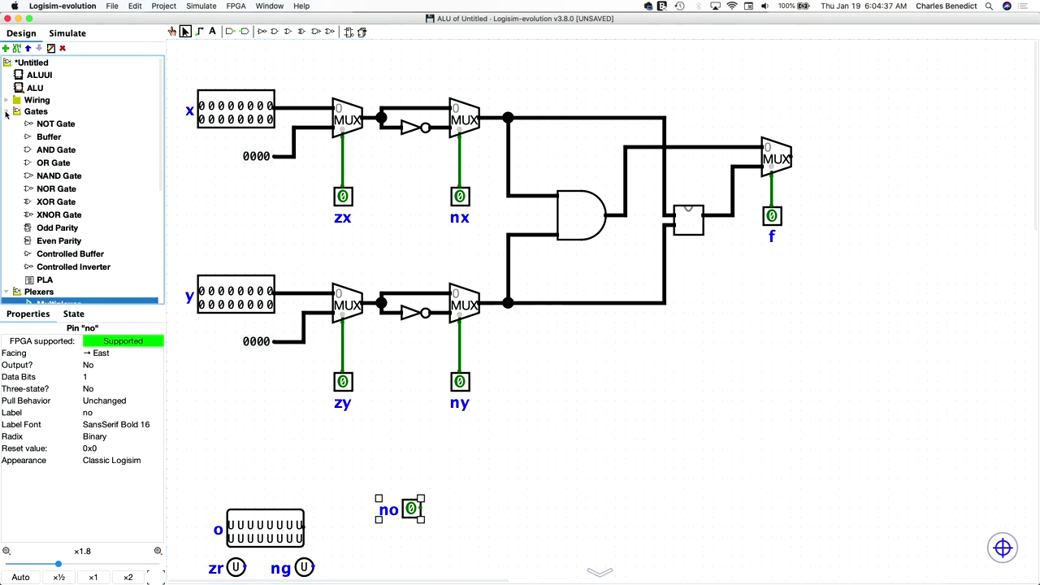
click(54, 124)
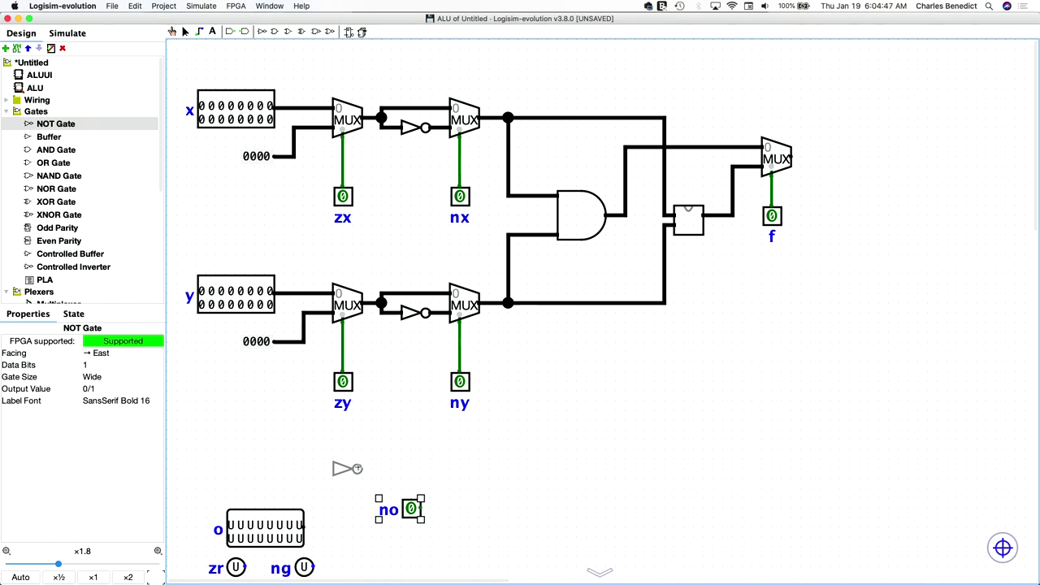
click(357, 467)
drag(792, 159, 332, 469)
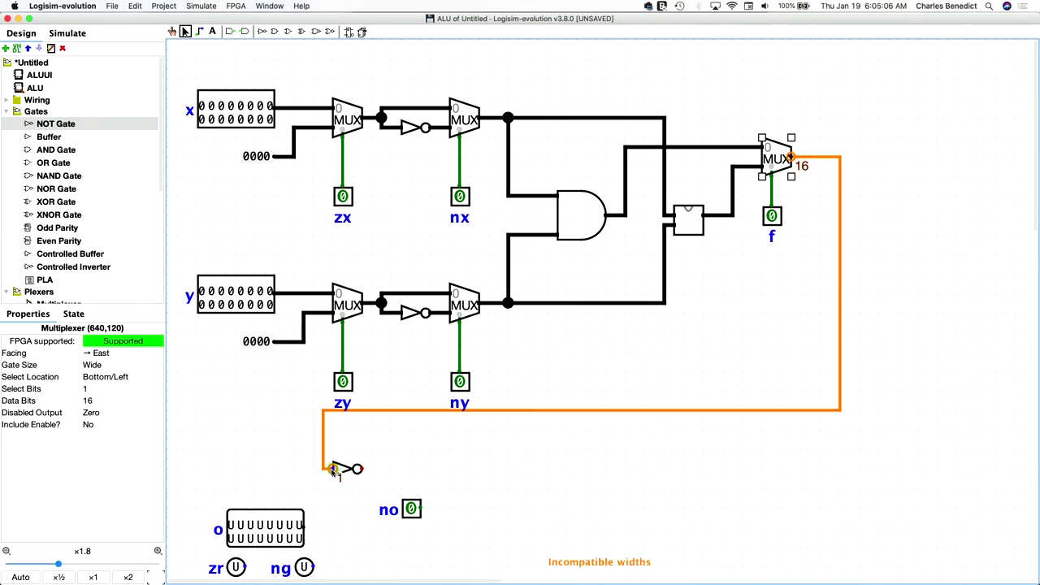
click(344, 468)
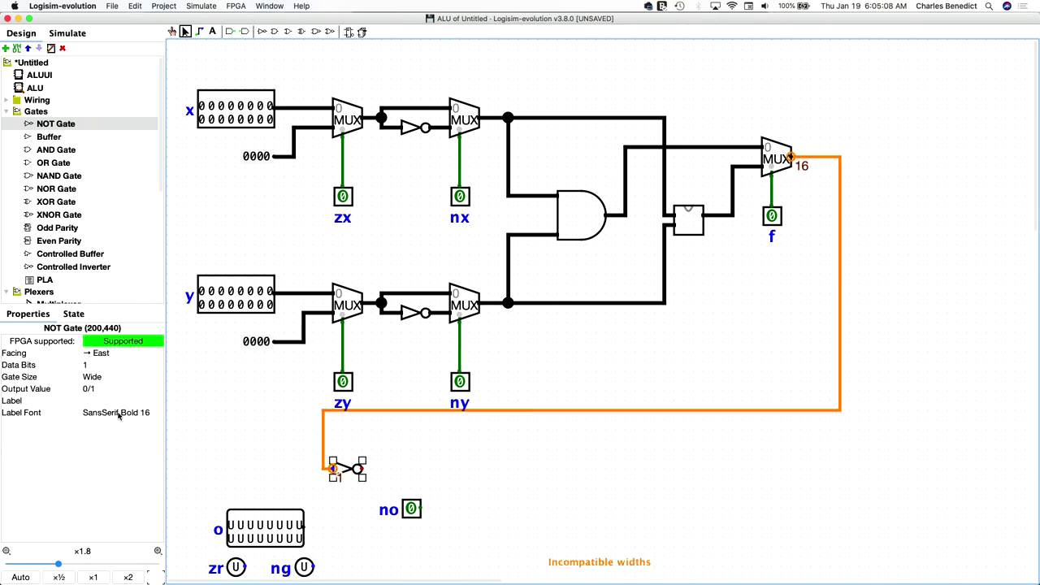
click(99, 365)
click(99, 367)
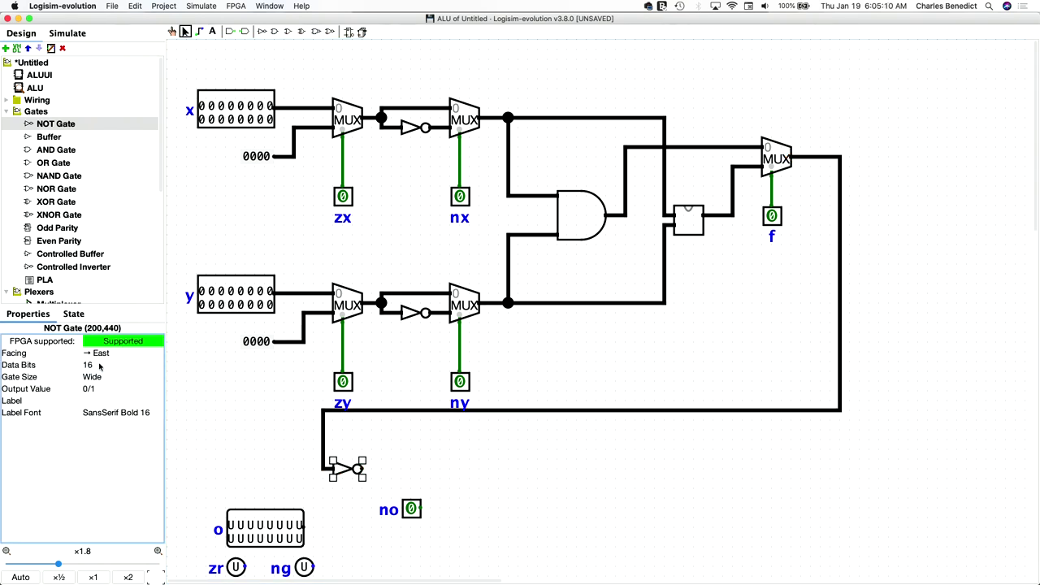
click(603, 428)
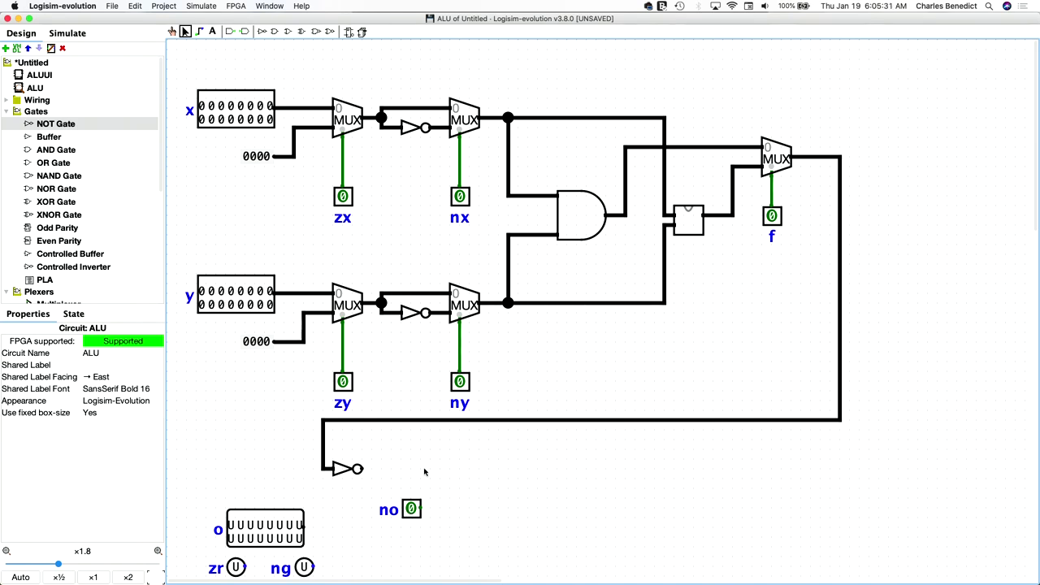
- Place a 16-bit multiplexer right of the NOT gate and wire the NOT output into it
scroll(68, 213, down, 5)
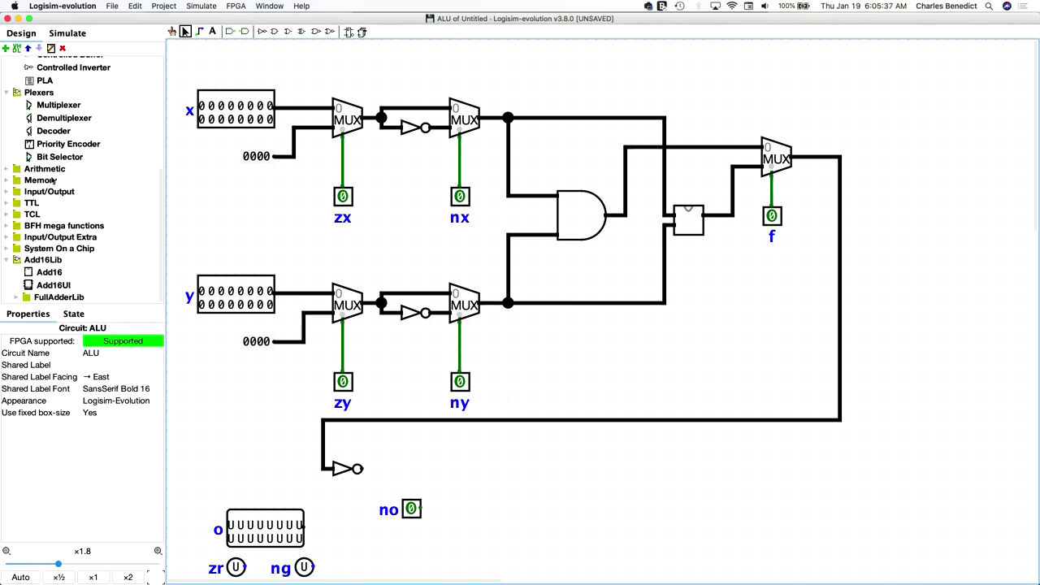
click(55, 106)
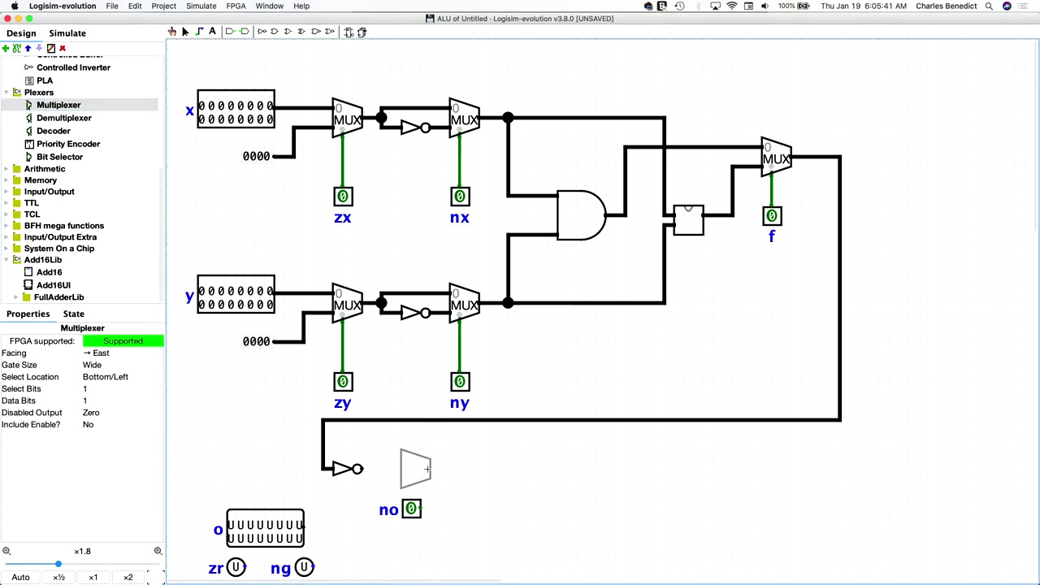
click(427, 462)
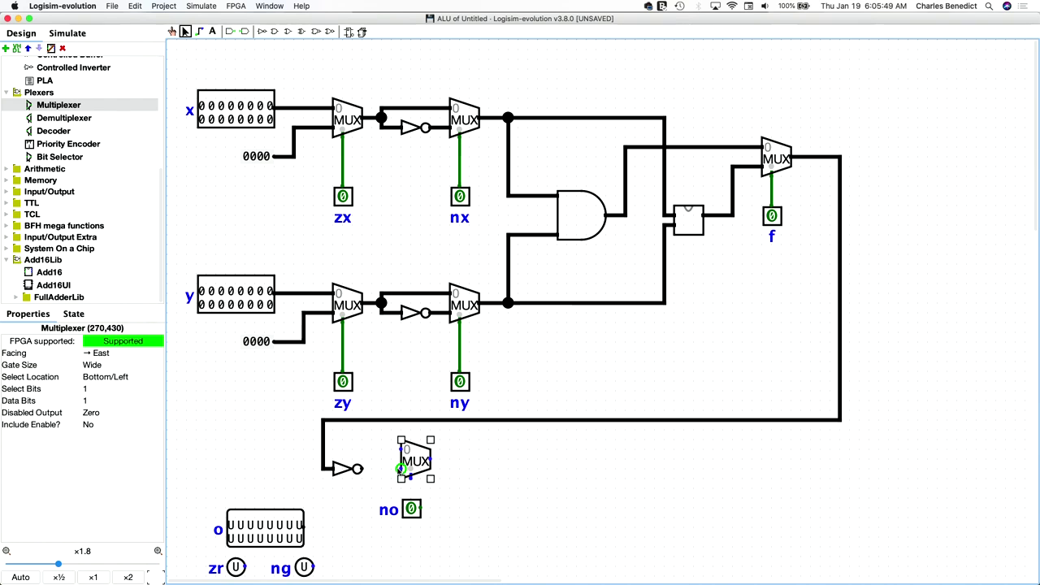
mouse_move(362, 471)
mouse_down()
mouse_move(390, 472)
mouse_move(382, 470)
mouse_up()
key(BackSpace)
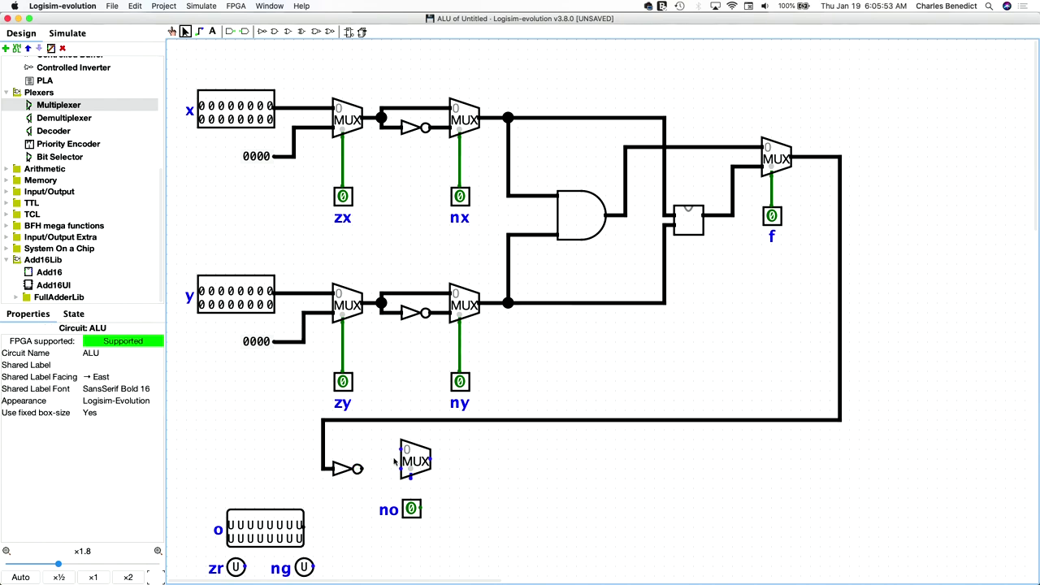
click(415, 460)
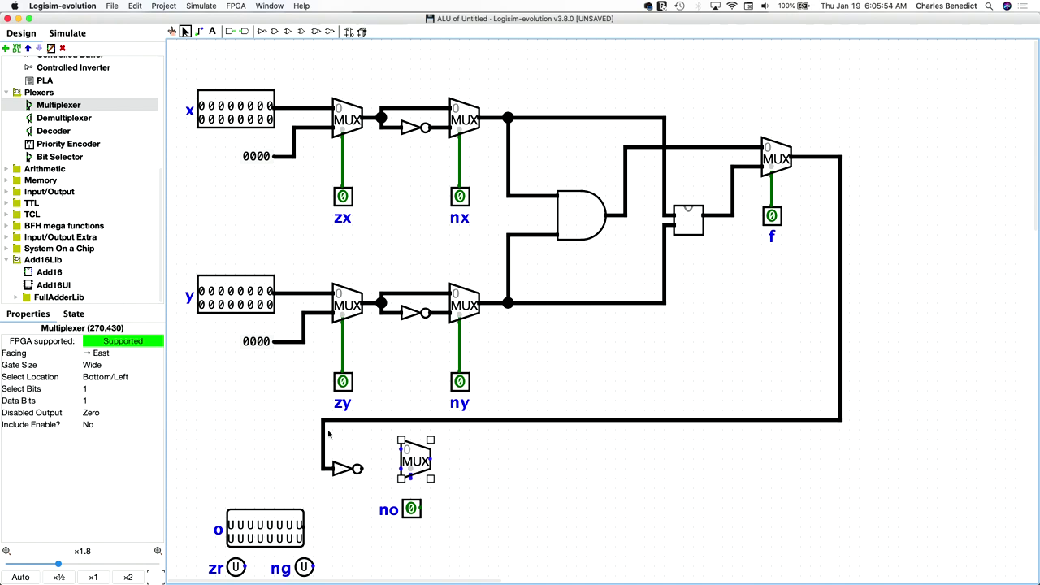
click(90, 401)
key(Return)
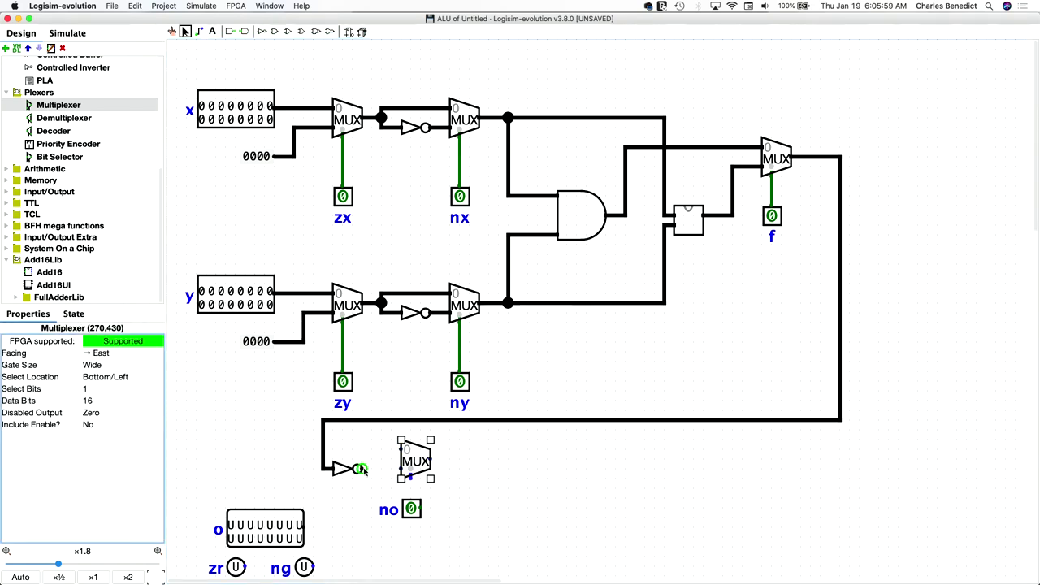
drag(363, 472, 401, 469)
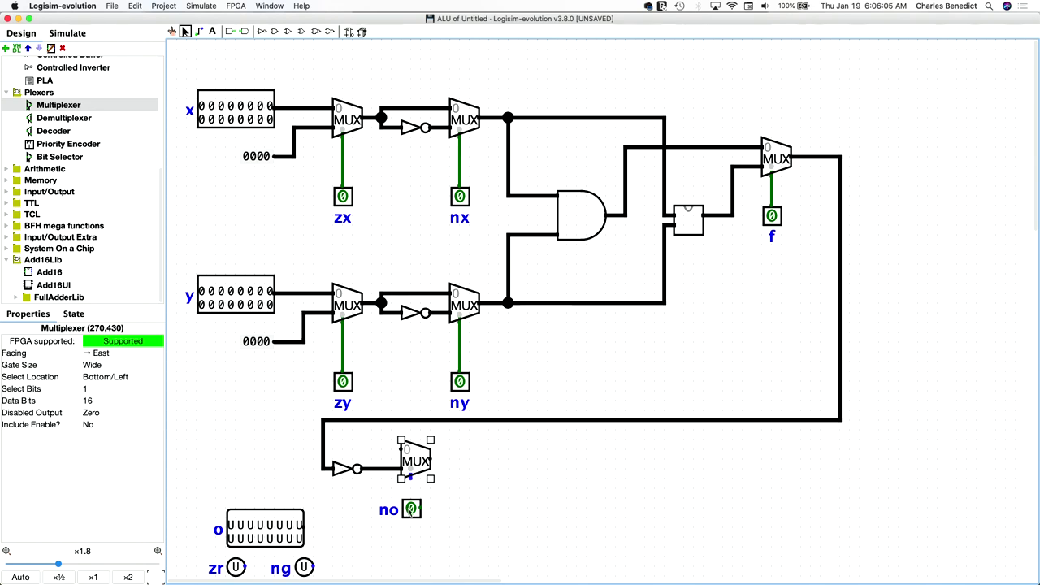
- Turn the no pin north under the MUX, feed it the un-negated result, and move pin o alongside
click(412, 510)
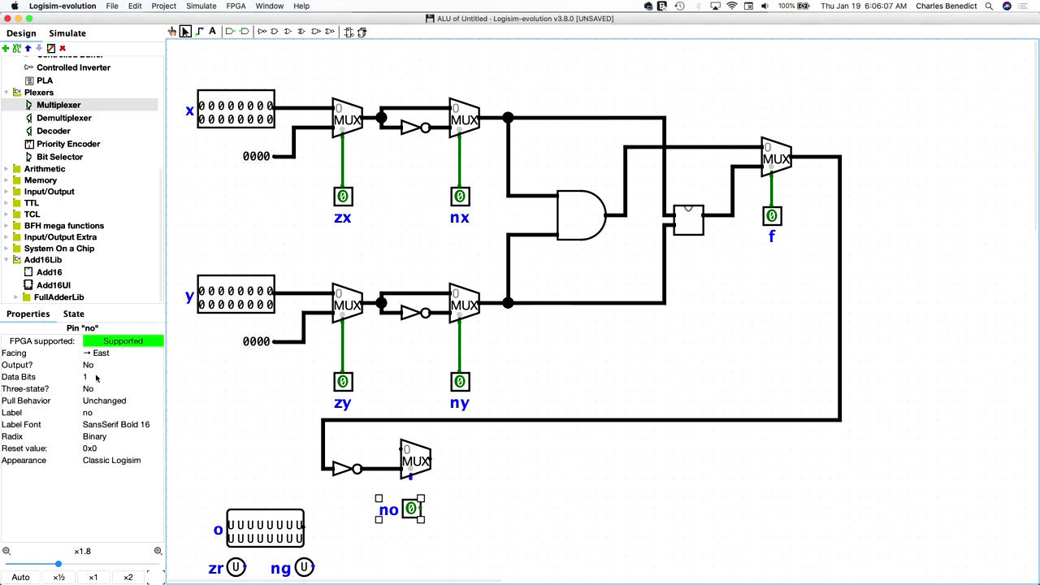
click(111, 356)
click(116, 369)
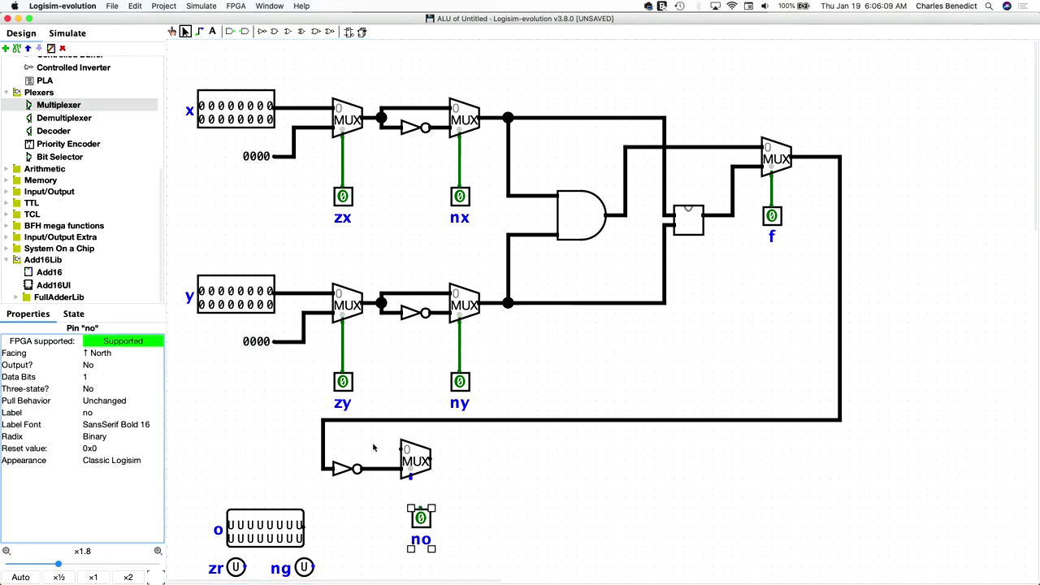
drag(420, 517, 411, 478)
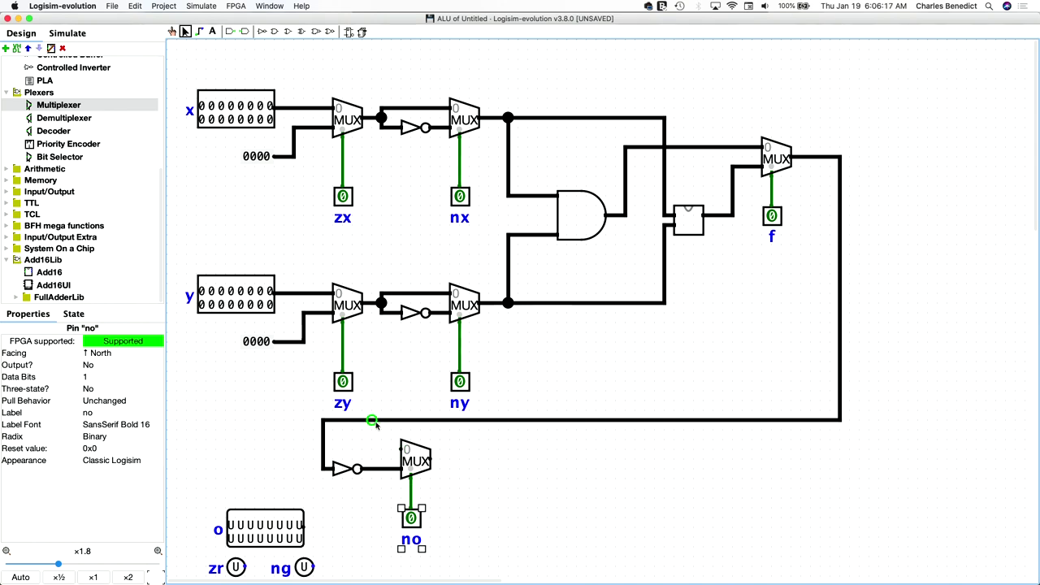
mouse_move(371, 420)
mouse_down()
mouse_move(382, 447)
mouse_move(402, 450)
mouse_up()
drag(277, 526, 529, 458)
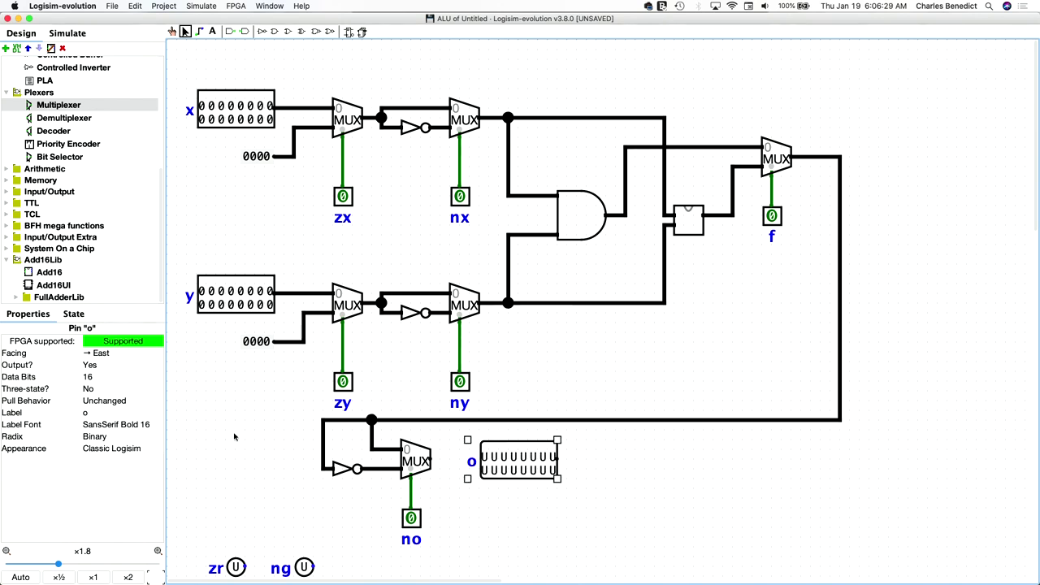
- Turn pin o to face west, move it left, and wire the output MUX's result into it
click(107, 354)
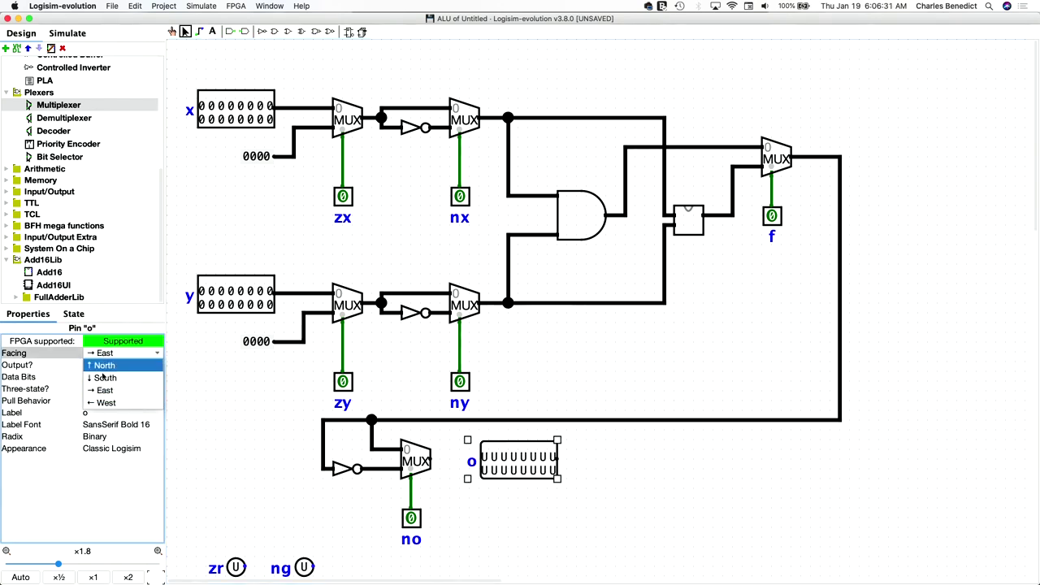
click(107, 403)
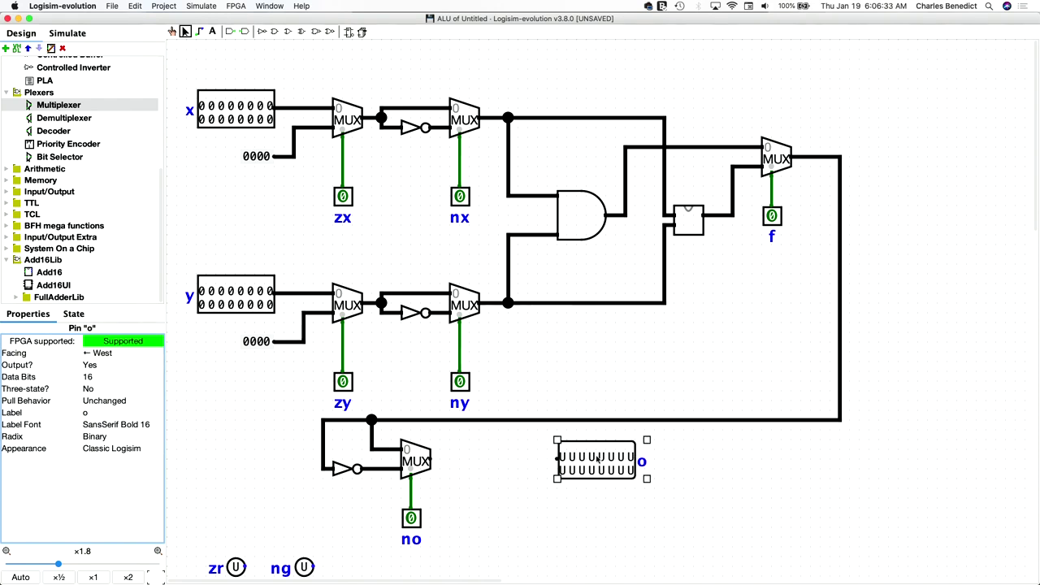
drag(592, 458, 543, 458)
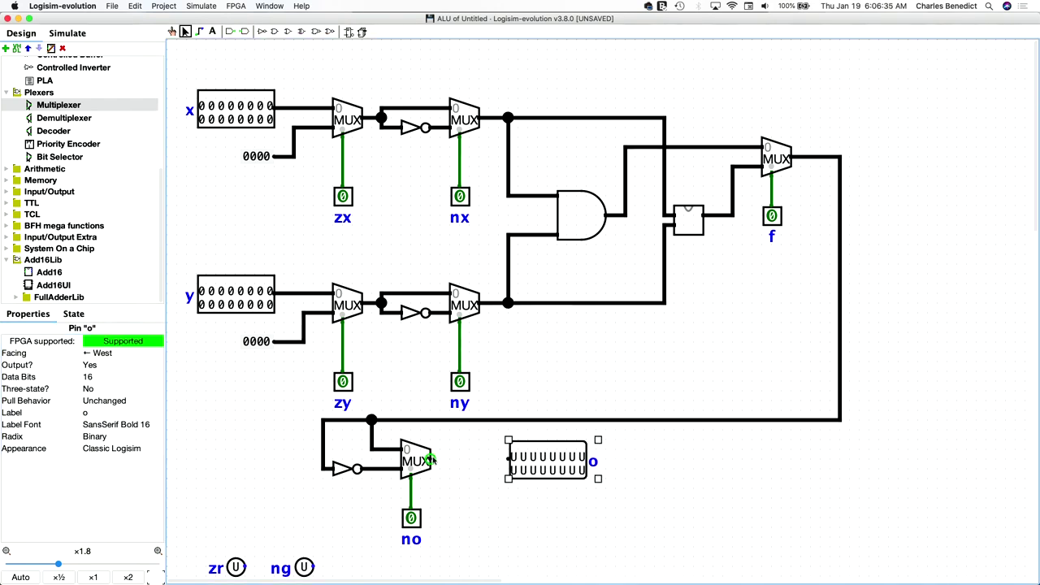
drag(431, 460, 508, 460)
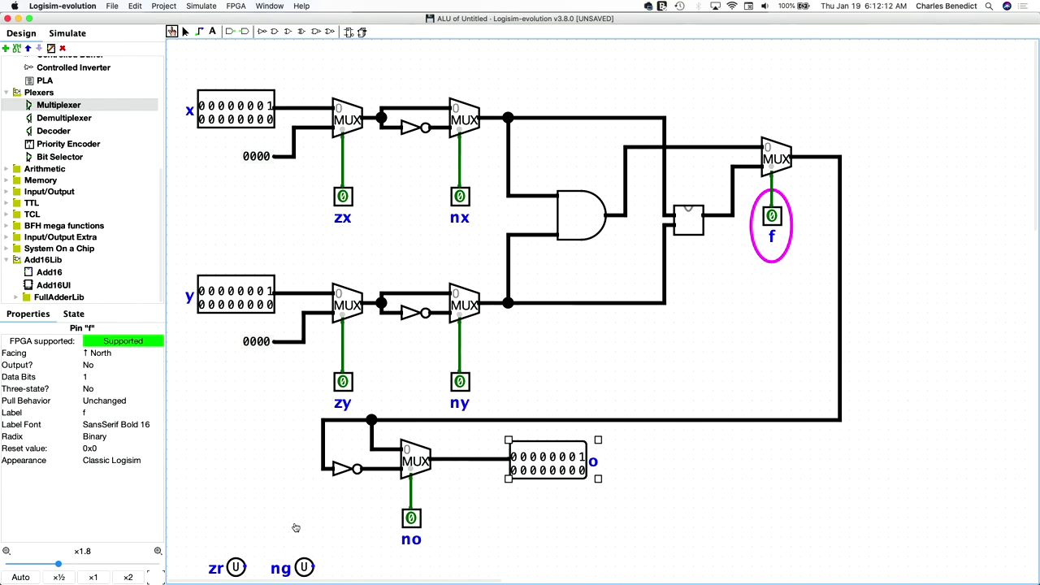
- Cut the ng output pin from its spot beside zr at the bottom of the circuit
click(280, 571)
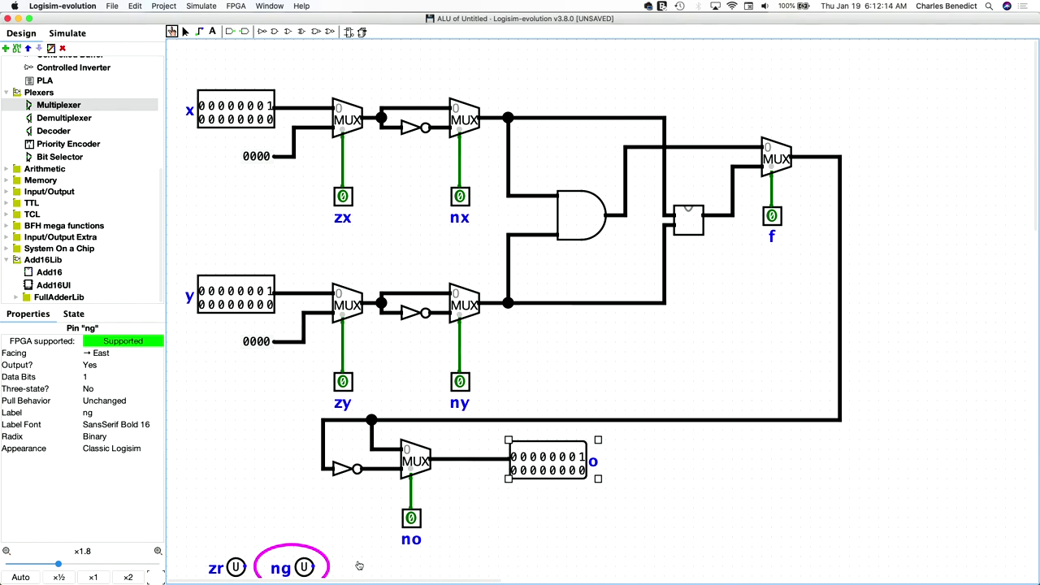
click(186, 31)
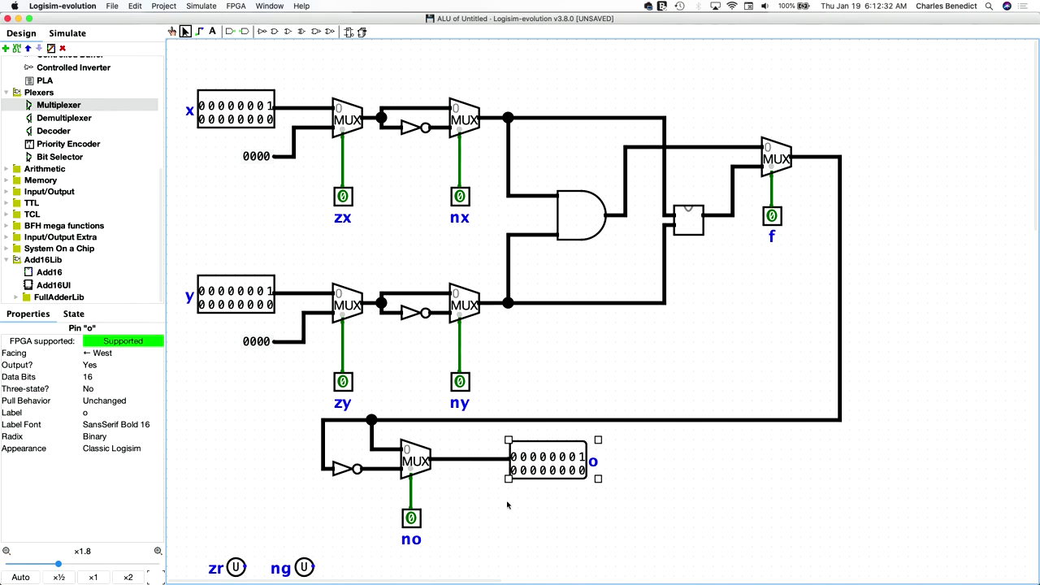
click(303, 566)
key(Delete)
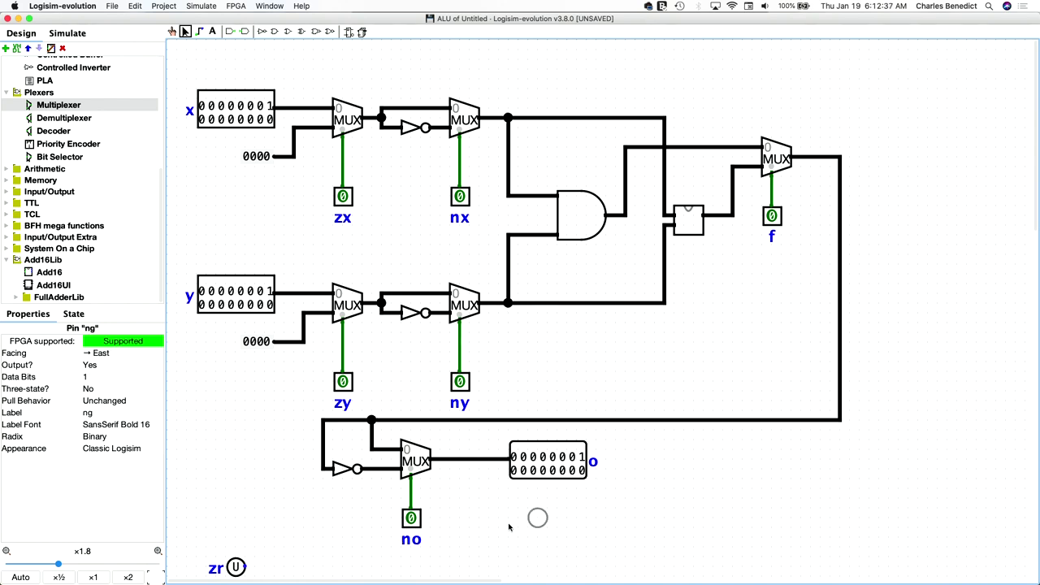
- Paste ng right of o and add a 16-way splitter below the output MUX
click(706, 464)
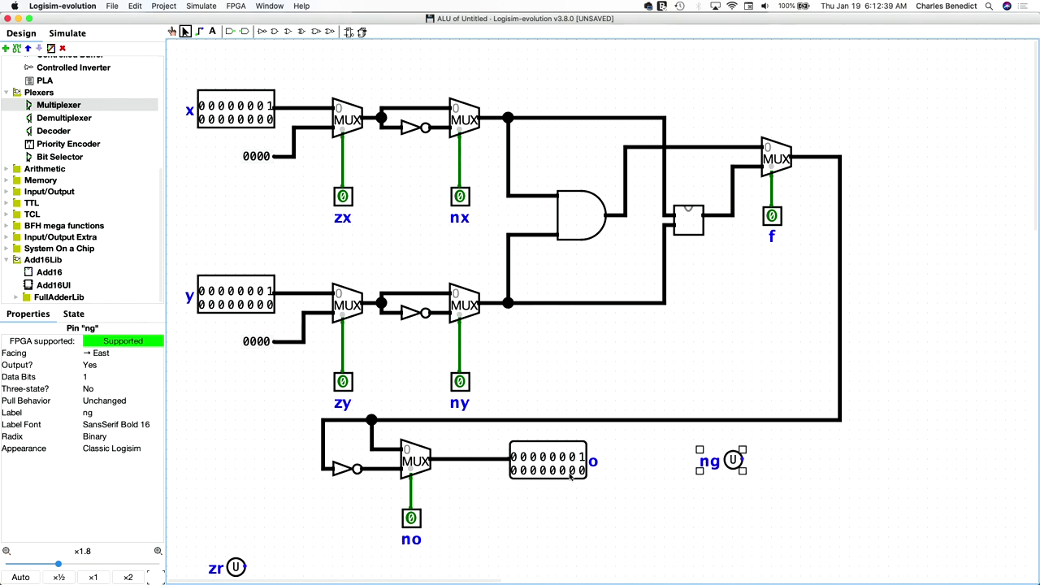
scroll(68, 156, up, 5)
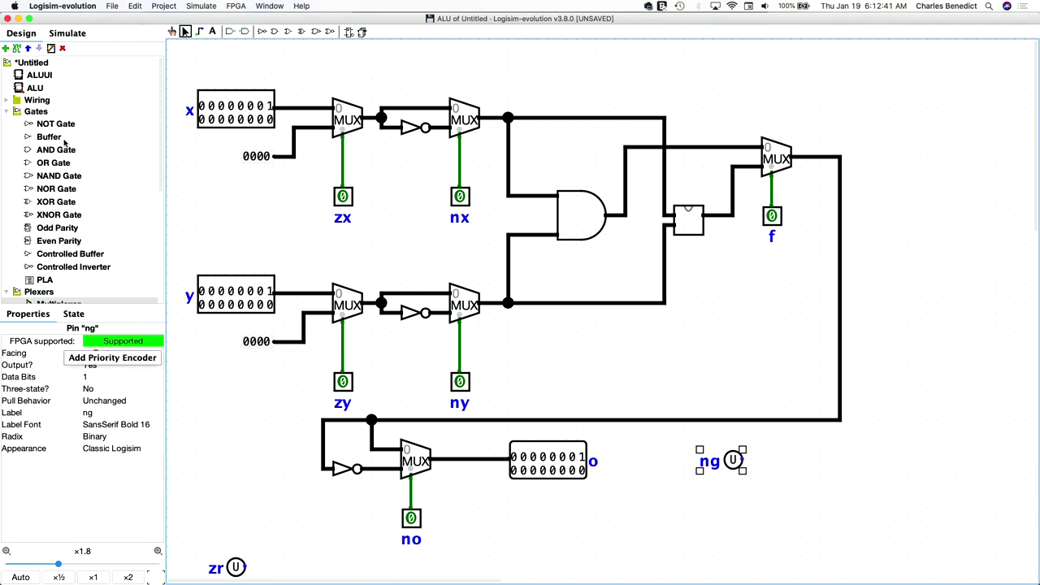
click(8, 100)
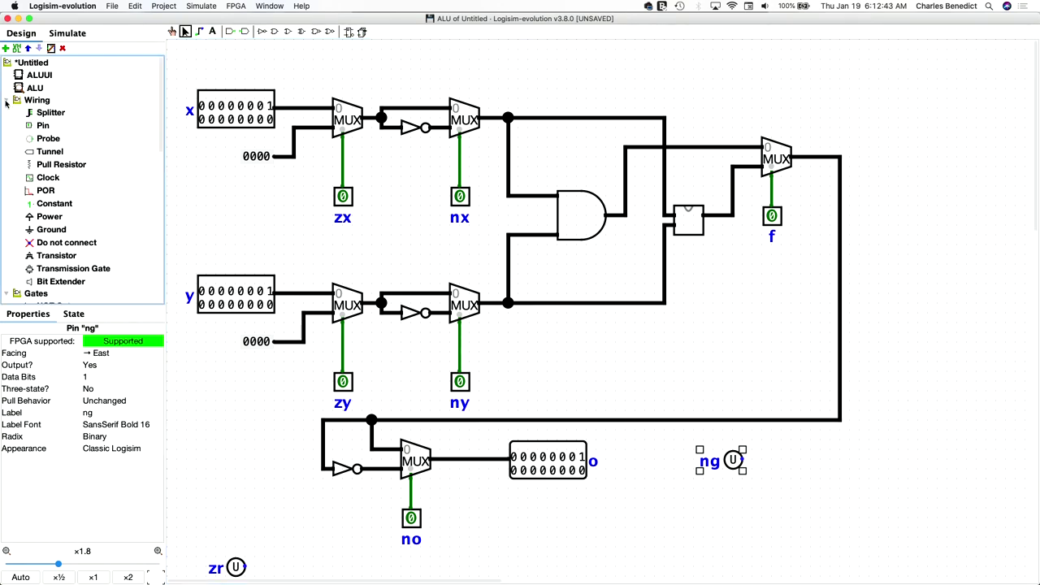
click(46, 114)
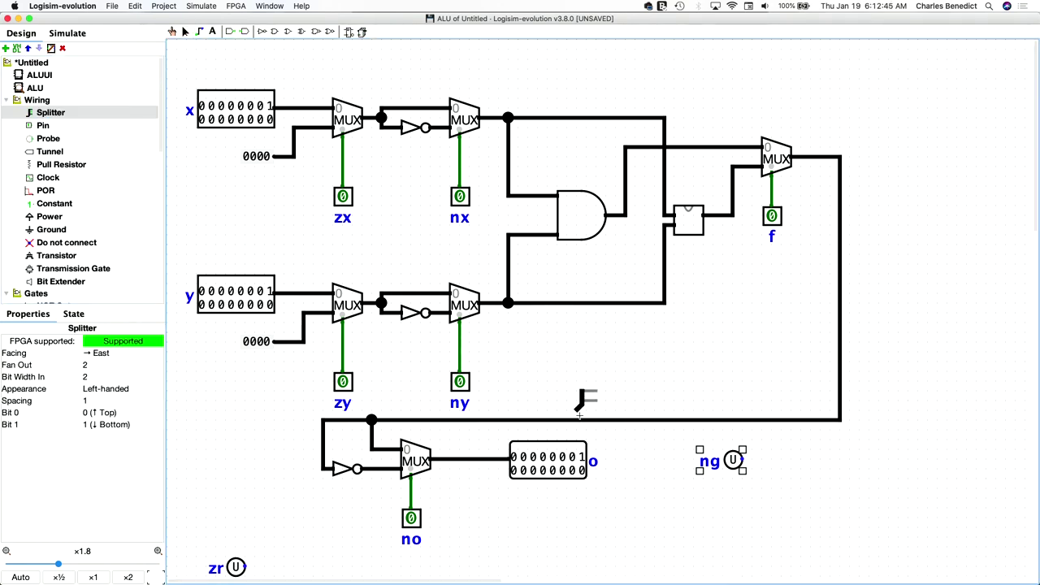
click(643, 498)
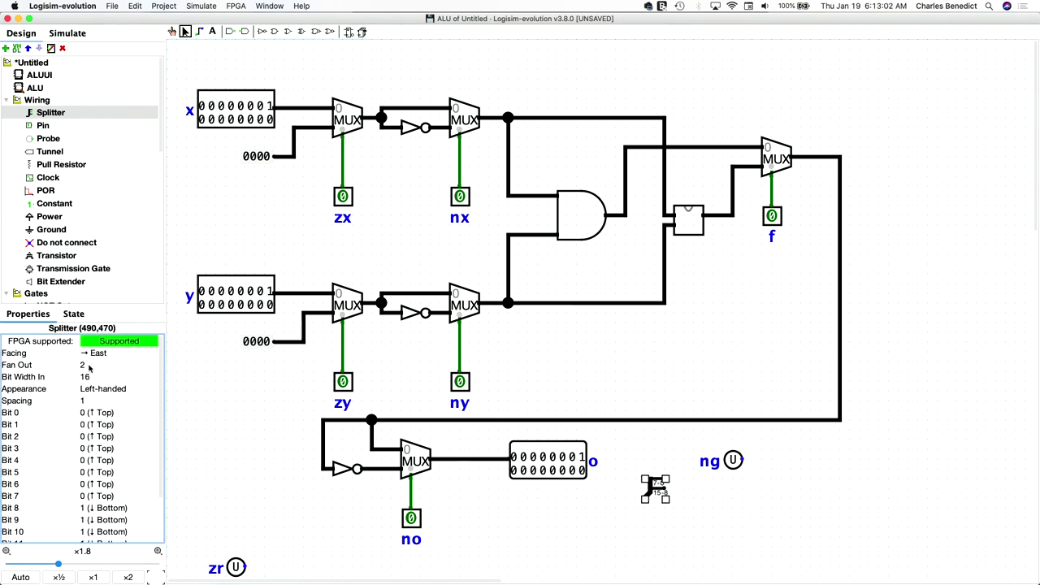
click(87, 365)
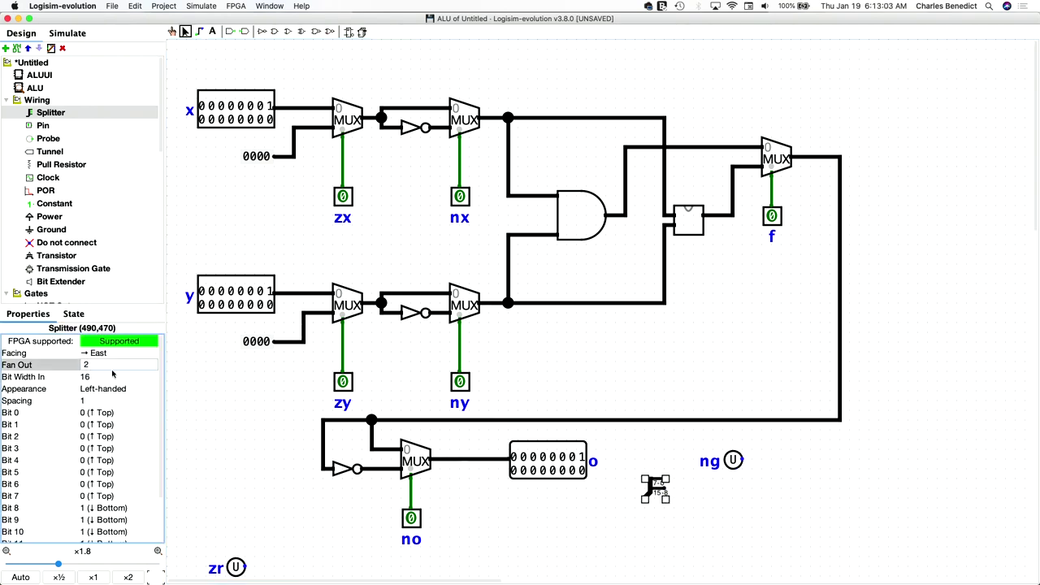
text(16)
key(Return)
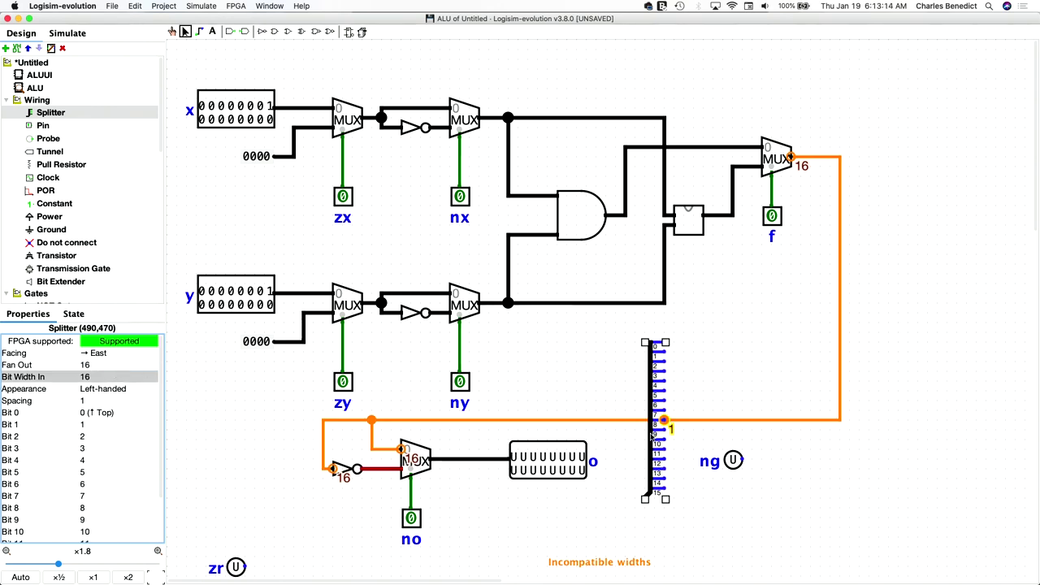
- Move the splitter clear, delete the stray wires, and wire the 16-bit output bus into it
drag(652, 436, 660, 537)
click(685, 441)
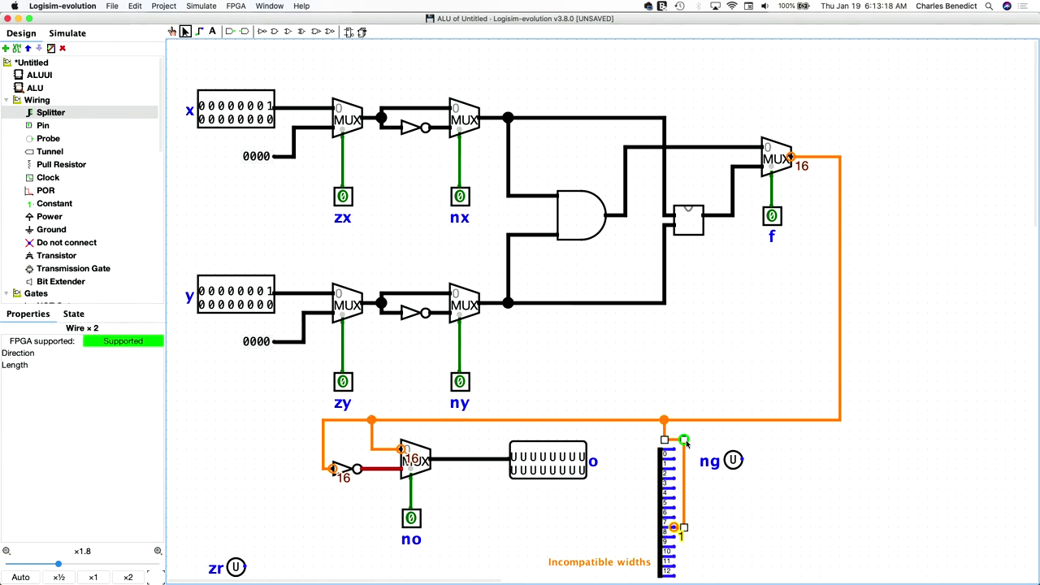
key(Delete)
click(664, 438)
click(667, 441)
scroll(748, 470, down, 3)
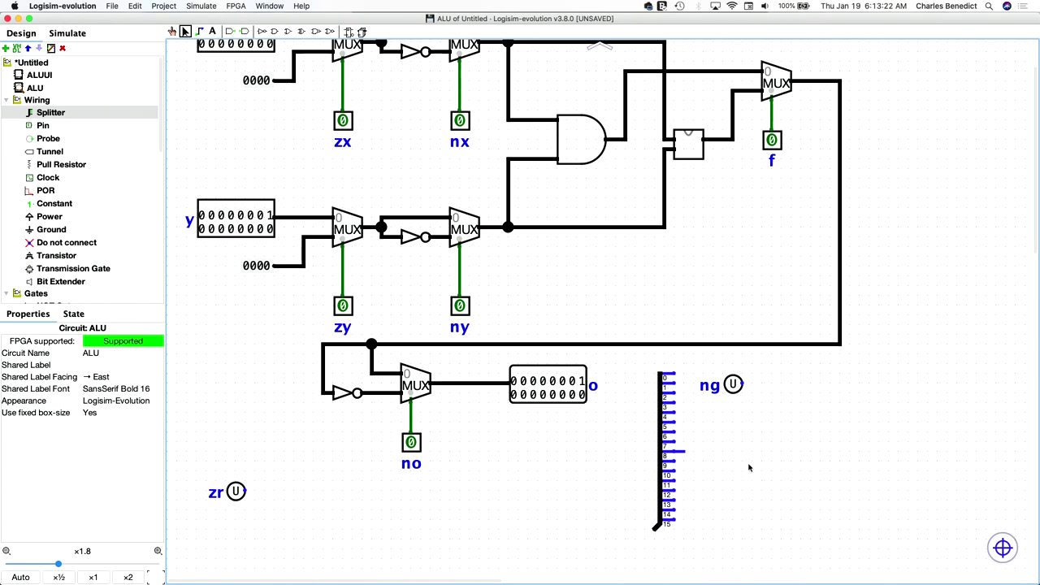
click(685, 453)
key(Delete)
drag(663, 429, 651, 428)
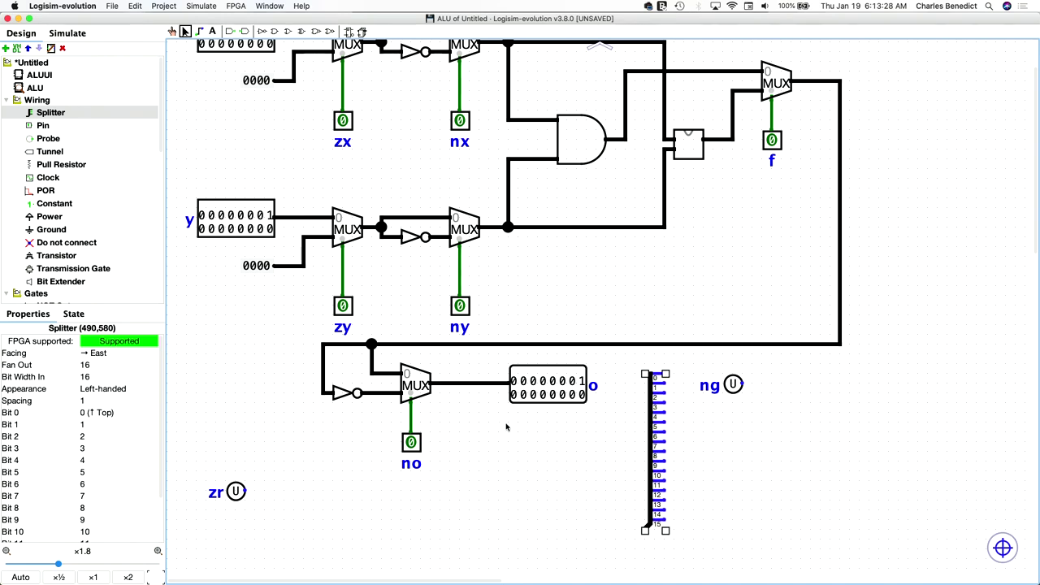
drag(488, 384, 648, 528)
- Finish the bus connection to the splitter and delete a stray wire drawn under ng
click(751, 497)
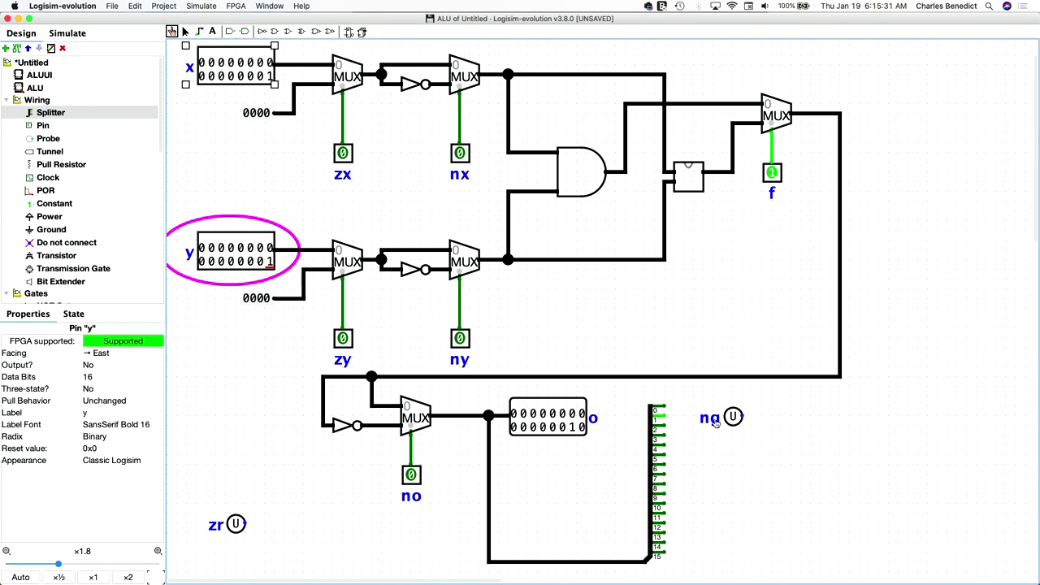
click(716, 423)
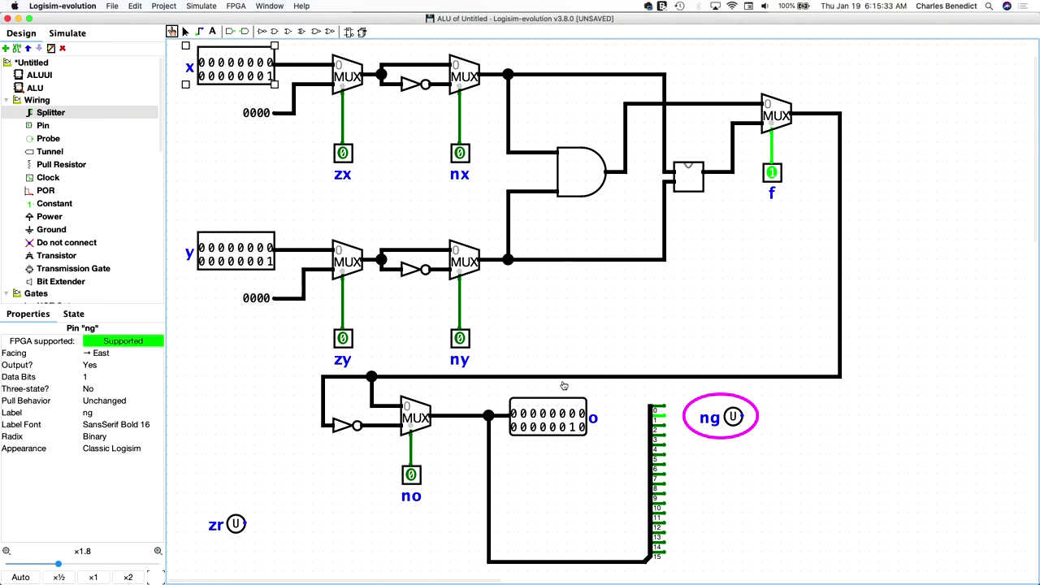
click(185, 31)
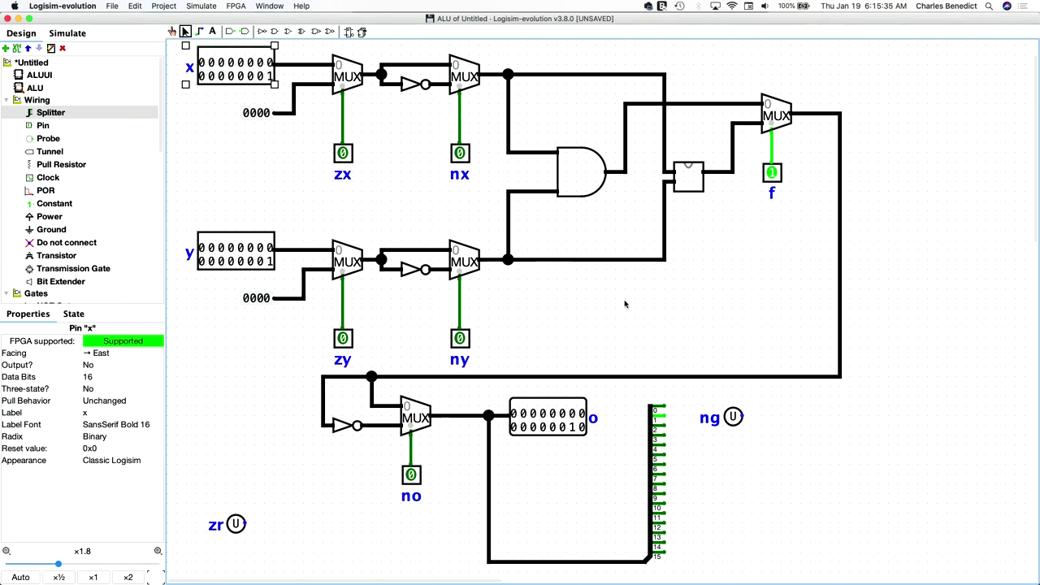
drag(741, 418, 741, 465)
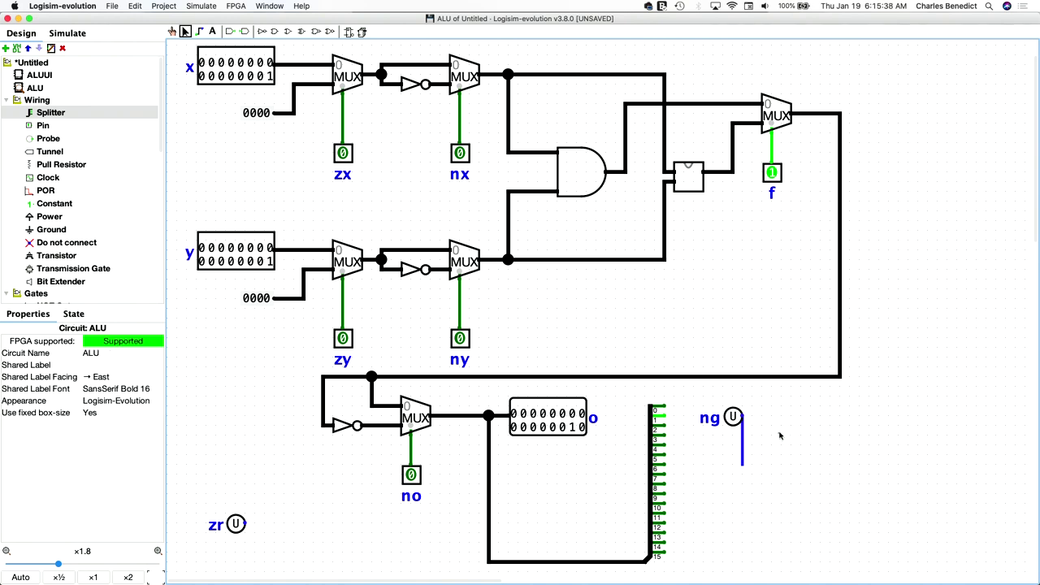
click(742, 465)
key(Delete)
- Turn ng to face west, move it beside the splitter, and wire splitter bit 15 to it
click(734, 416)
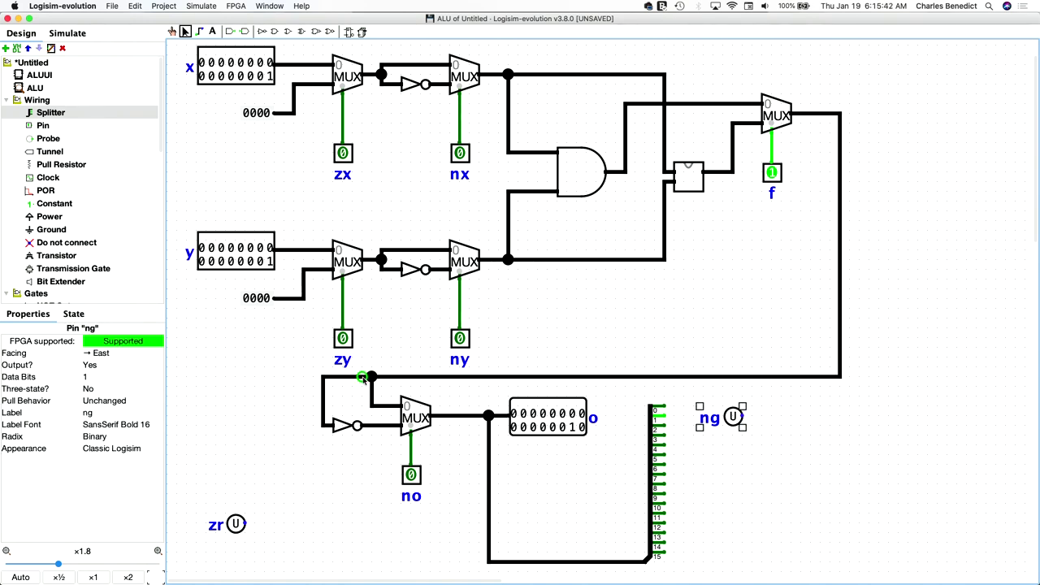
click(99, 354)
click(101, 404)
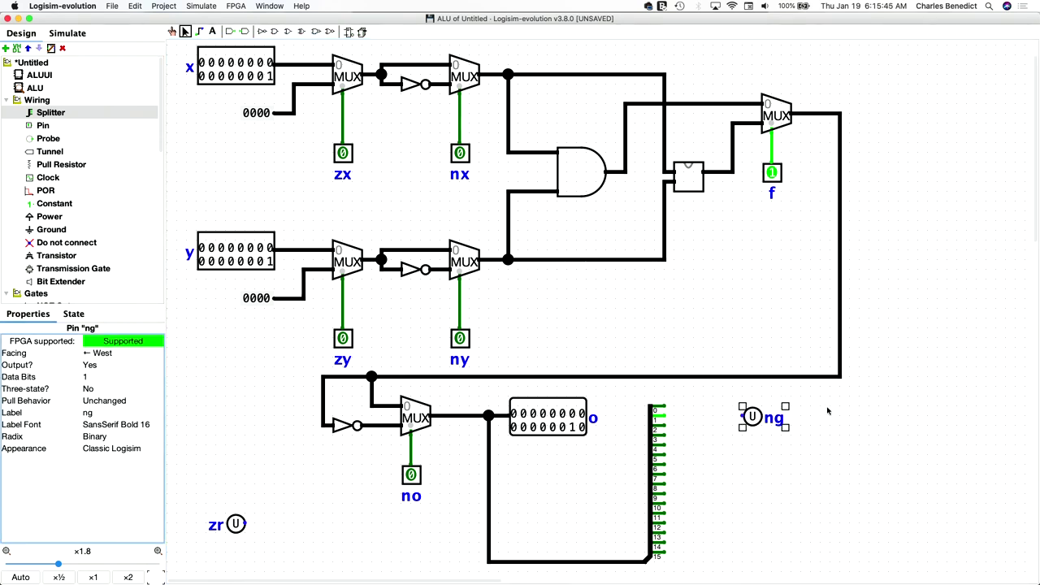
drag(760, 419, 745, 554)
drag(665, 552, 722, 552)
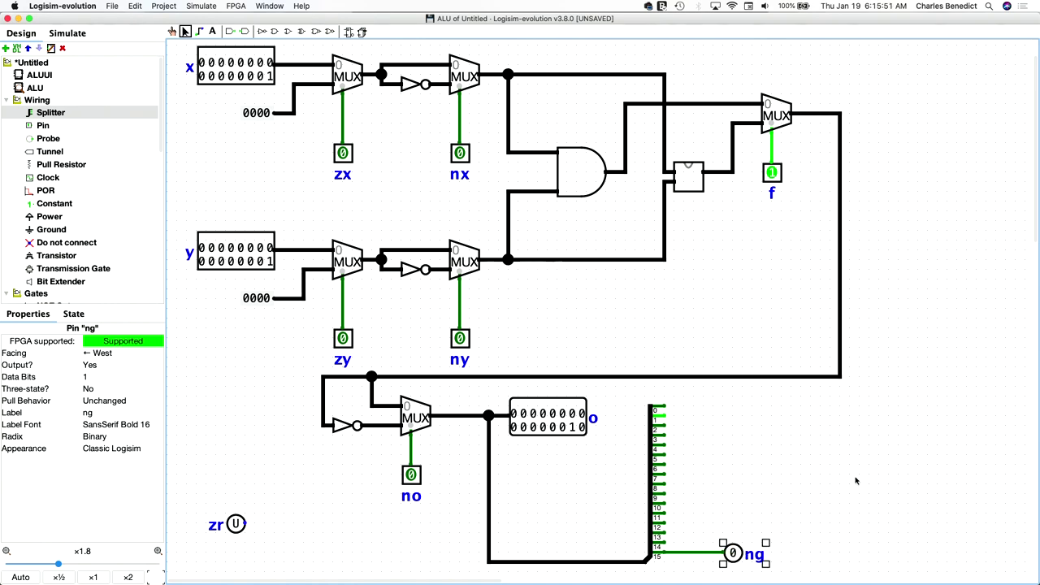
drag(58, 563, 46, 564)
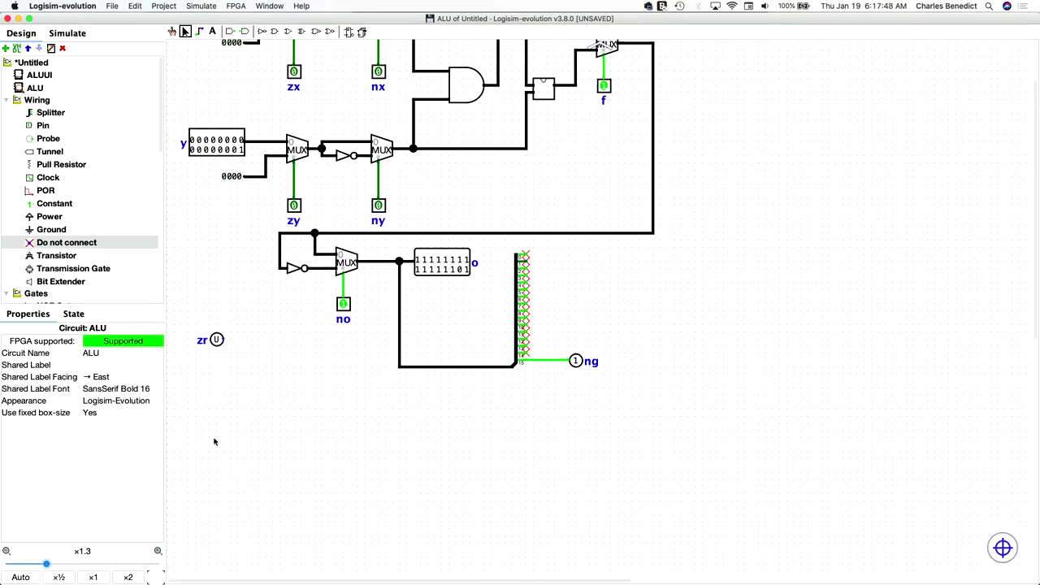
scroll(214, 441, up, 1)
scroll(214, 441, up, 2)
scroll(214, 442, right, 1)
- Place an OR gate from the Gates library to the right of the output splitter
scroll(197, 452, left, 1)
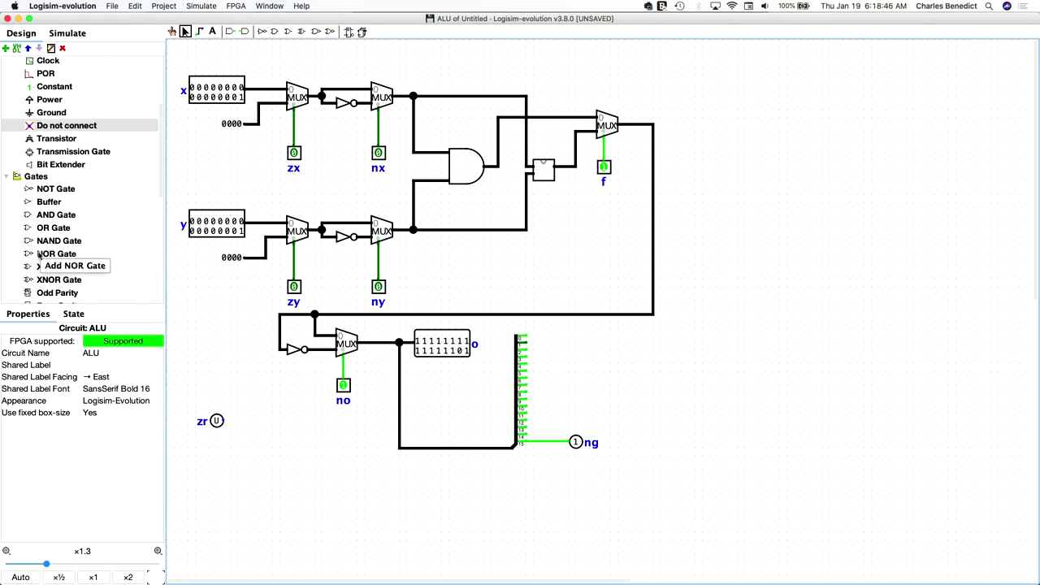
scroll(52, 209, down, 2)
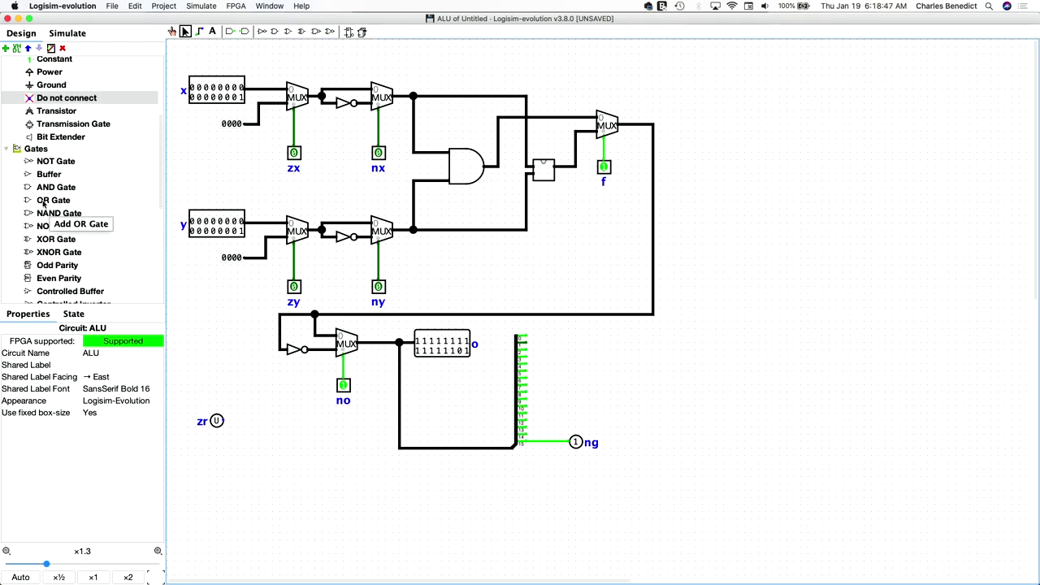
click(52, 201)
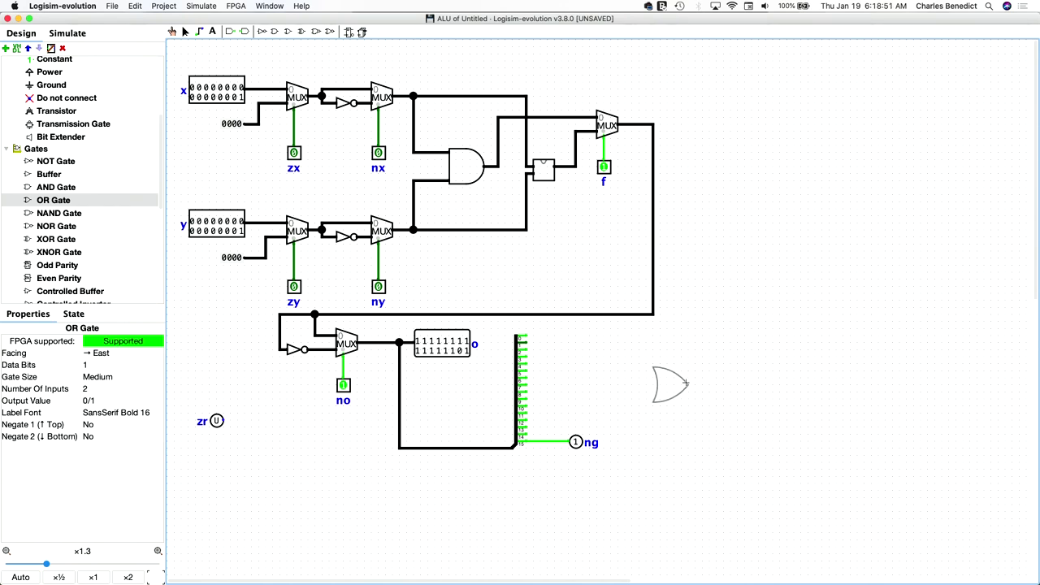
click(686, 382)
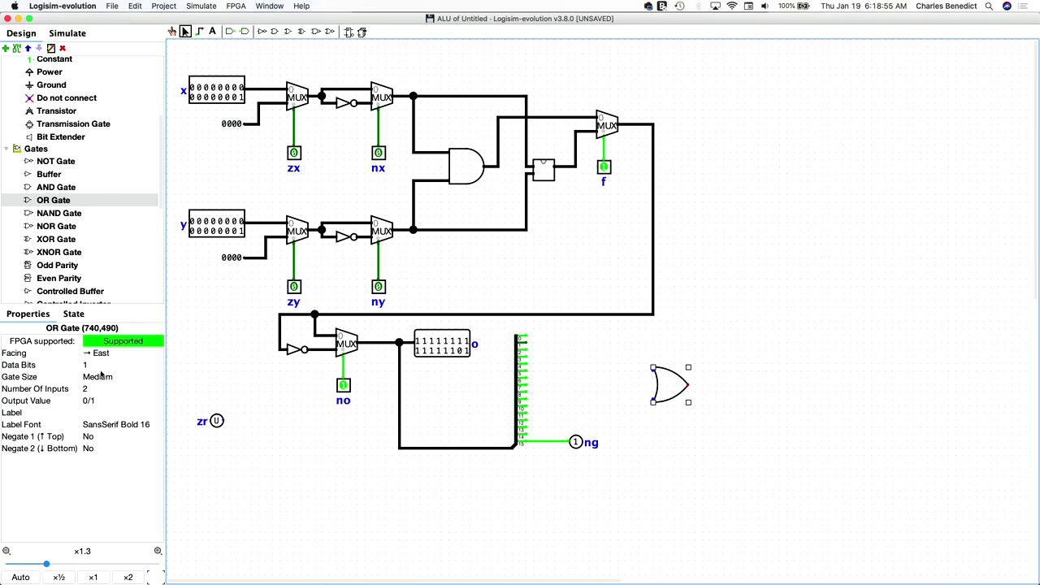
- Configure the OR gate with 1-bit data and 16 inputs, then zoom in on it
click(91, 367)
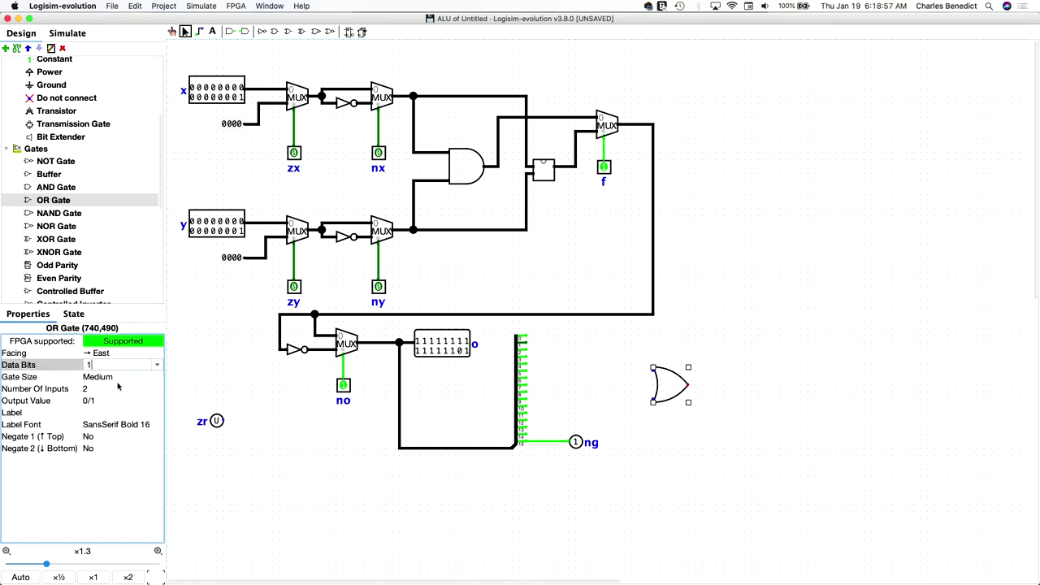
key(Return)
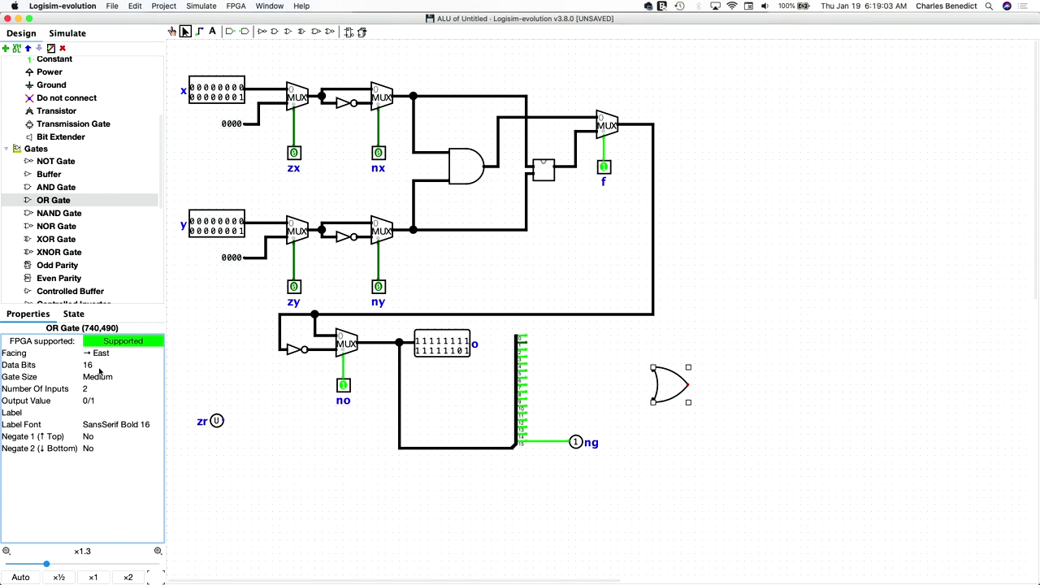
click(98, 366)
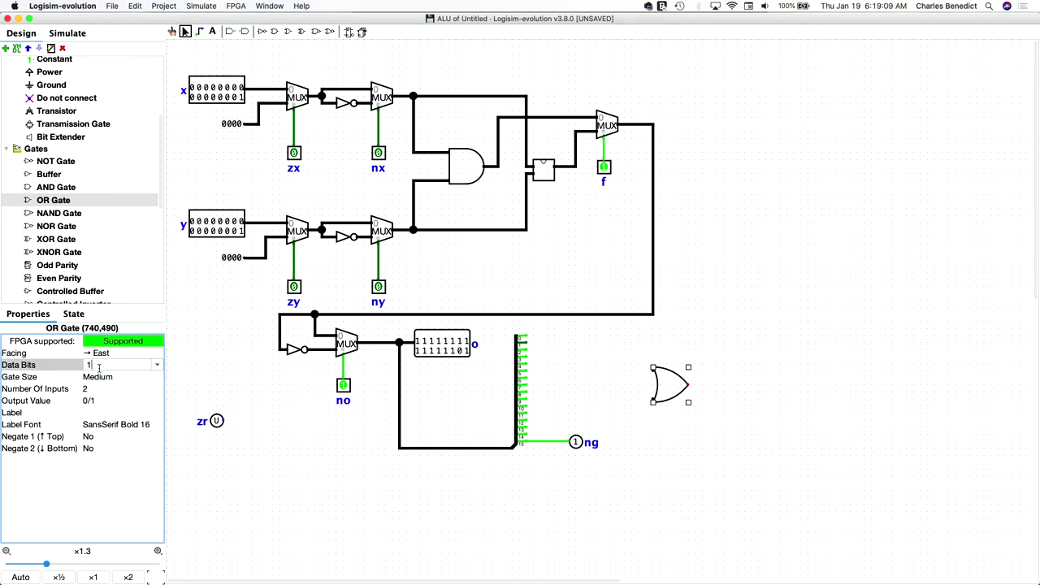
key(Return)
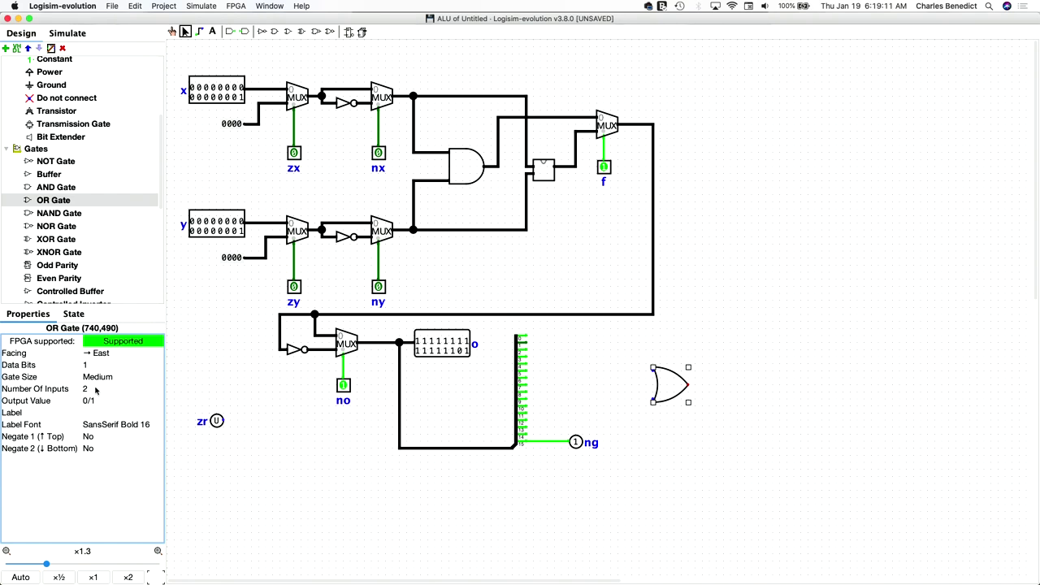
click(93, 389)
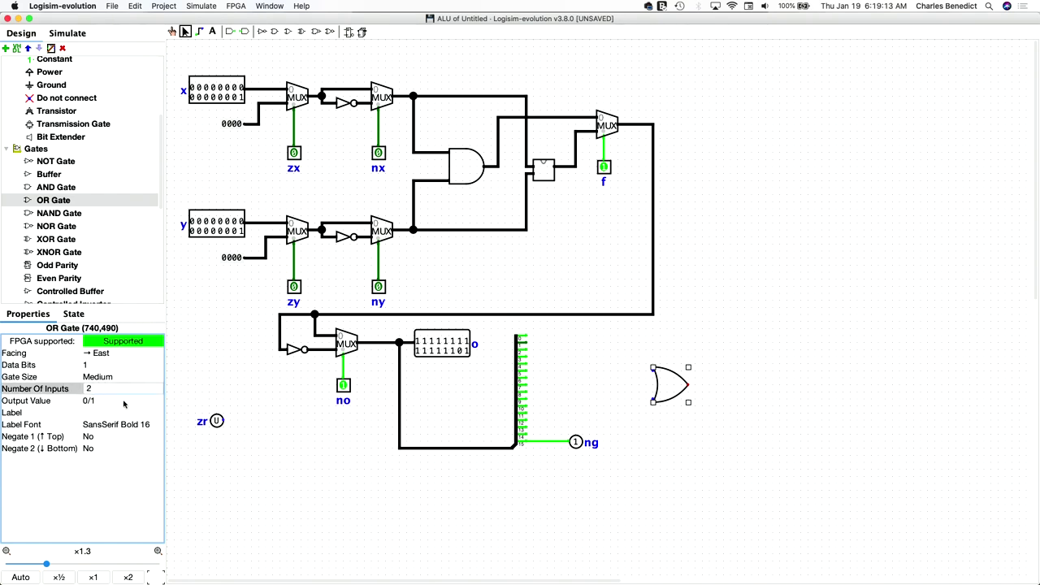
key(Return)
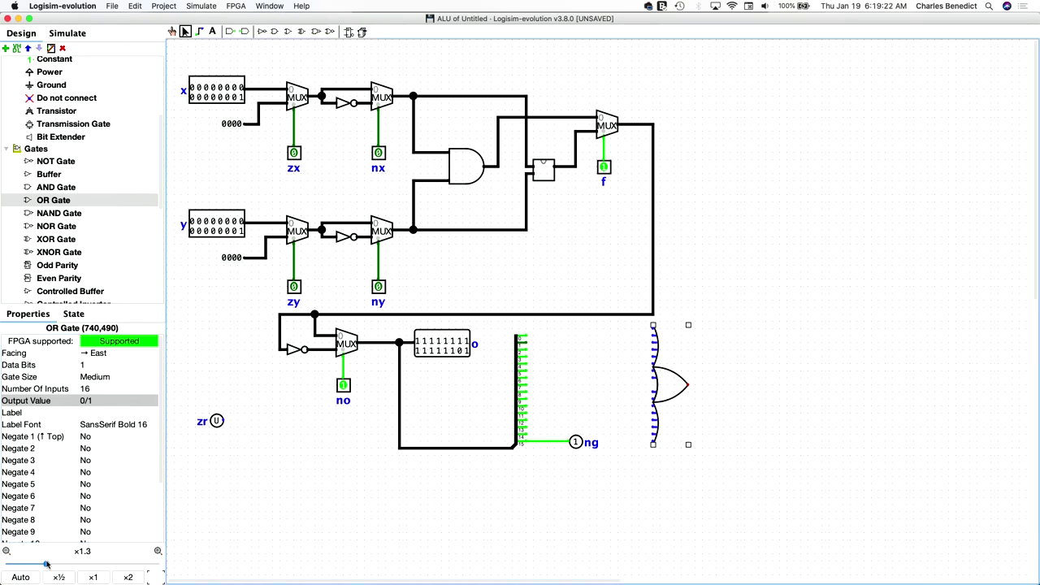
drag(47, 564, 70, 564)
- Move ng down and the OR gate beside the splitter, then wire splitter bits 1–14 into the gate
scroll(479, 428, down, 5)
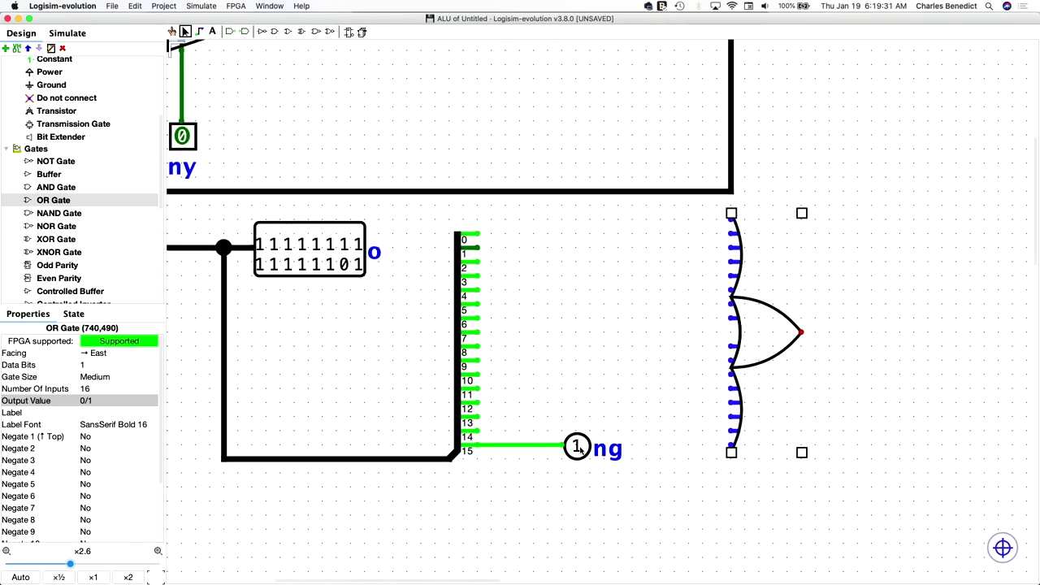
click(579, 450)
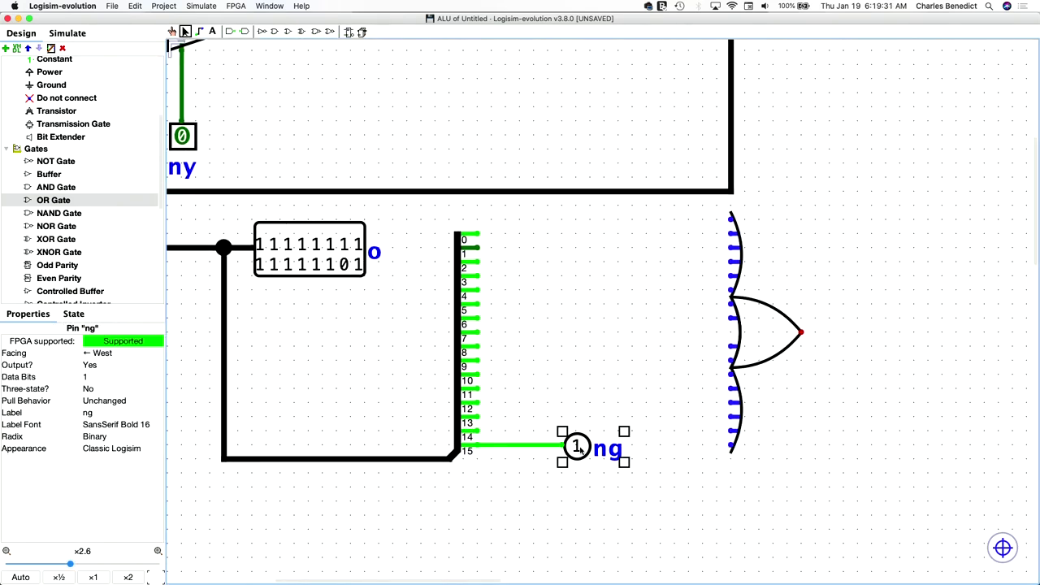
drag(579, 450, 579, 502)
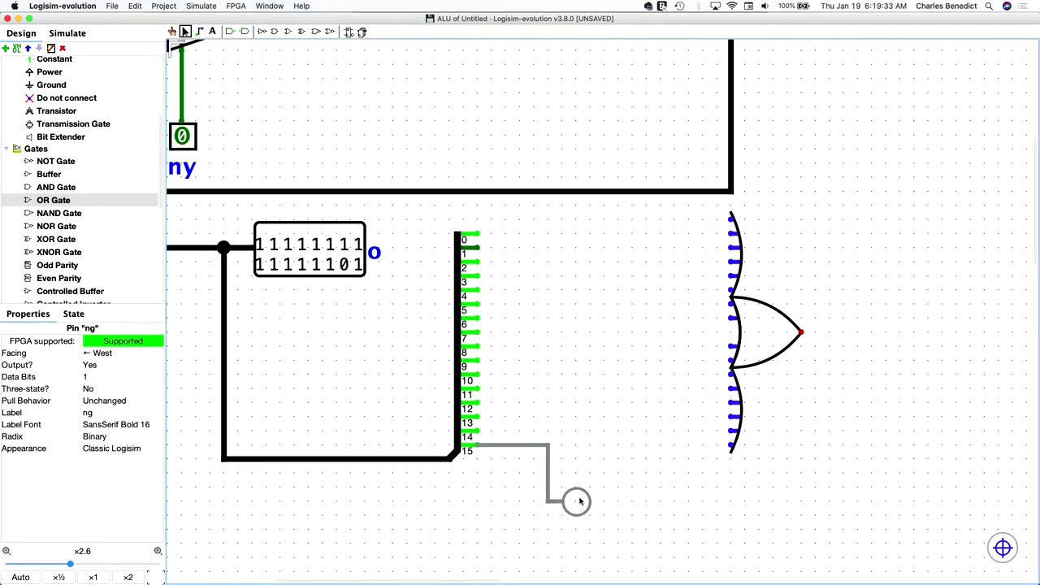
drag(730, 445, 591, 431)
drag(478, 417, 591, 417)
drag(477, 403, 591, 390)
drag(477, 375, 591, 360)
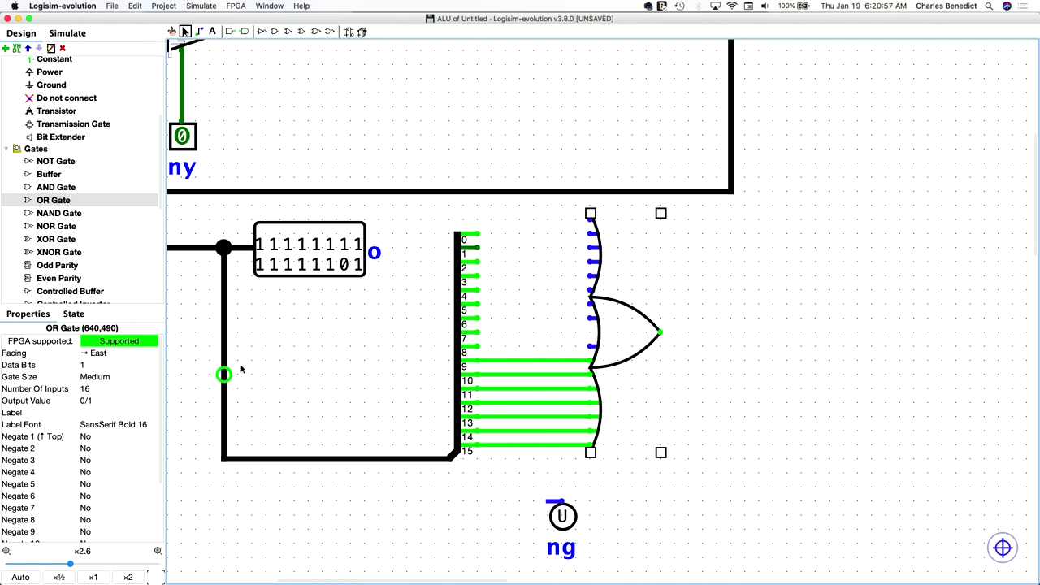
drag(477, 346, 591, 346)
drag(477, 318, 591, 304)
drag(478, 290, 583, 279)
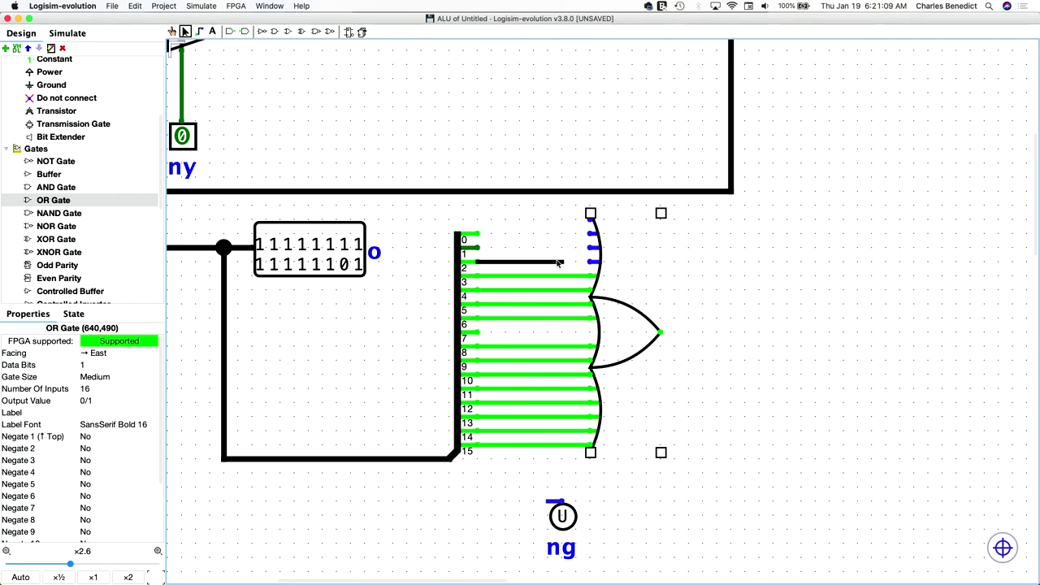
drag(575, 263, 591, 262)
drag(479, 247, 591, 247)
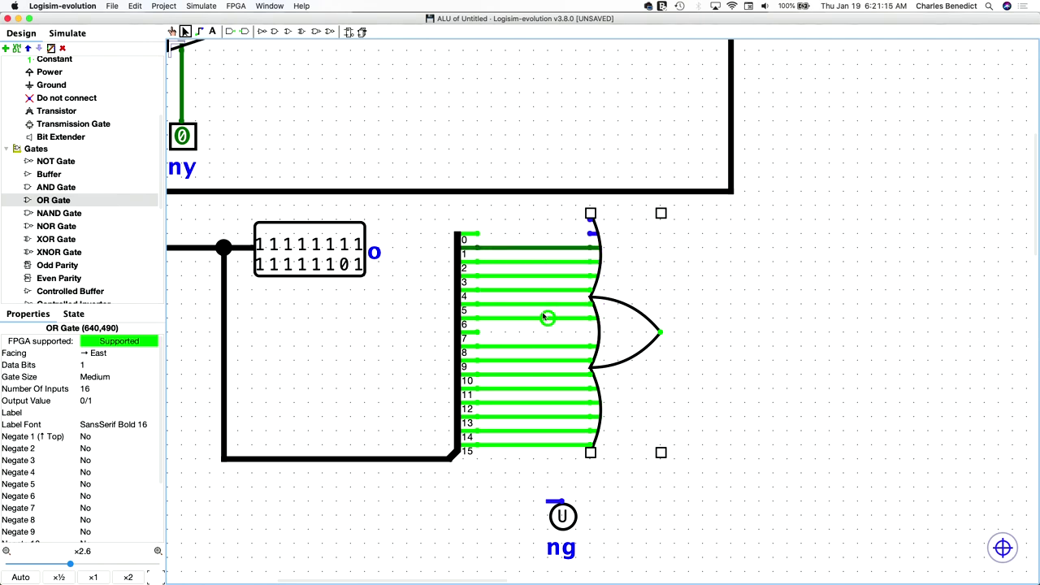
- Delete the six misrouted wires into the OR gate's upper inputs
click(530, 317)
key(Delete)
click(524, 304)
key(Delete)
click(528, 289)
key(Delete)
click(524, 275)
key(Delete)
click(518, 262)
key(Delete)
click(515, 248)
key(Delete)
- Redraw the wires from the lower splitter bits 1–5 into the remaining OR gate inputs
mouse_move(477, 332)
mouse_down()
mouse_move(575, 323)
mouse_move(478, 319)
mouse_move(564, 319)
mouse_move(564, 307)
mouse_move(591, 304)
mouse_up()
mouse_move(478, 304)
mouse_down()
mouse_move(549, 303)
mouse_move(547, 290)
mouse_move(591, 290)
mouse_move(534, 289)
mouse_move(533, 275)
mouse_move(591, 275)
mouse_up()
drag(477, 276, 519, 275)
drag(519, 275, 519, 262)
drag(519, 262, 591, 262)
drag(477, 261, 591, 247)
mouse_move(478, 247)
mouse_down()
mouse_move(491, 247)
mouse_move(491, 234)
mouse_up()
mouse_move(490, 234)
mouse_down()
mouse_move(591, 234)
mouse_move(477, 221)
mouse_move(590, 220)
mouse_up()
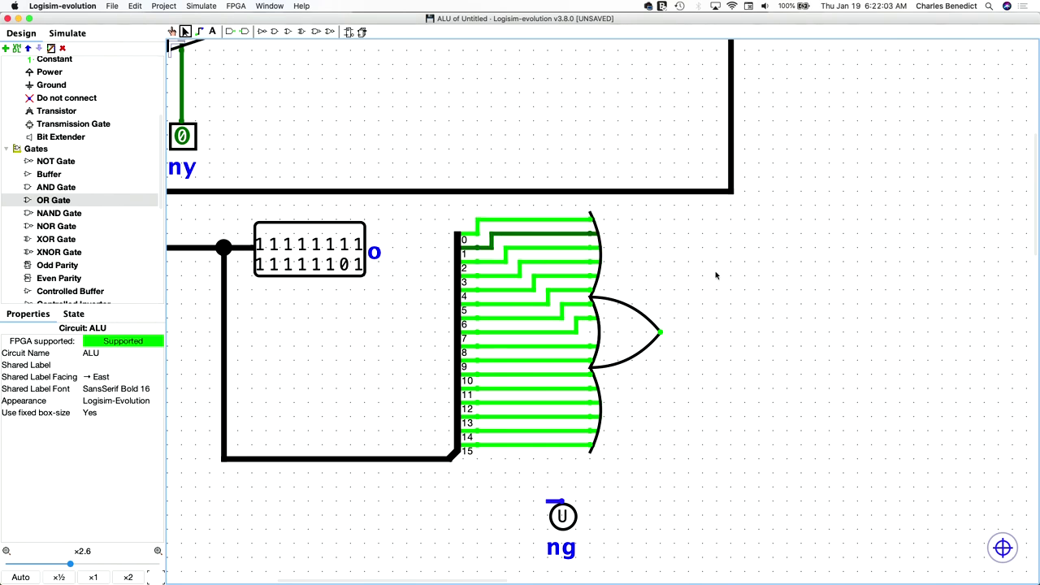
drag(566, 519, 503, 511)
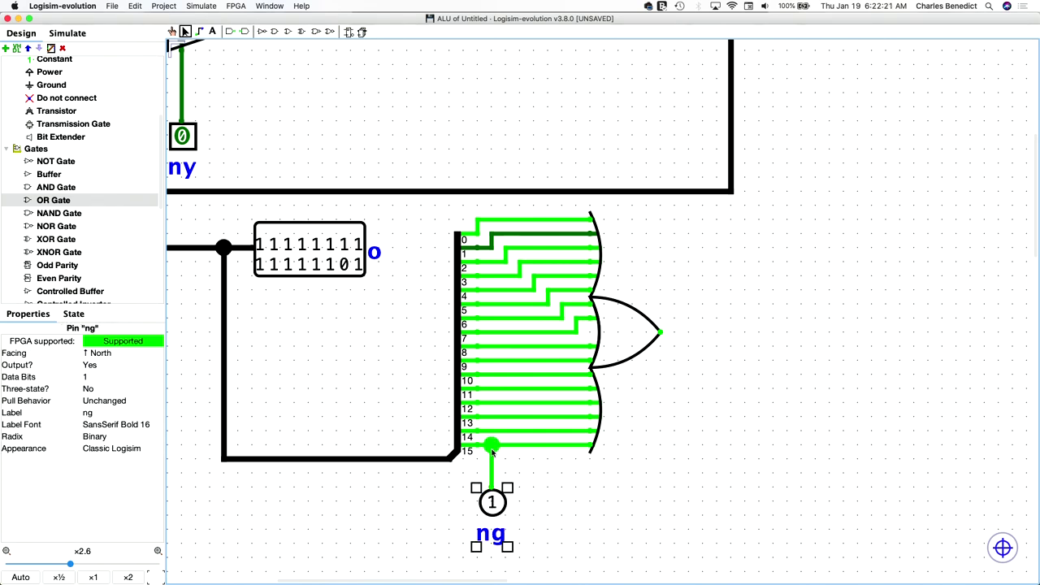
- Drop the ng pin below the splitter on bit 15, then scroll across to the zr pin
click(571, 487)
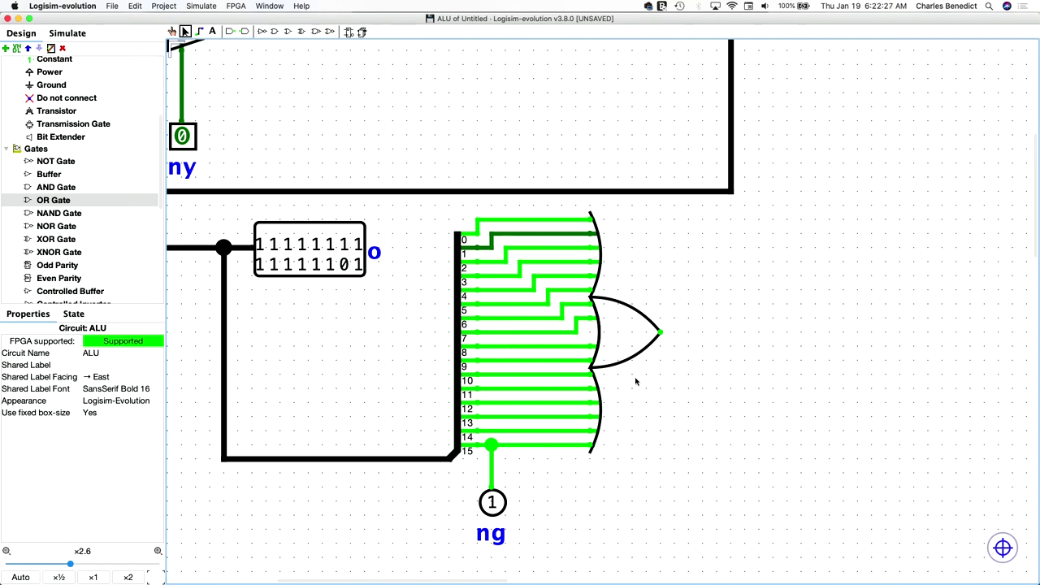
scroll(362, 473, up, 2)
scroll(363, 473, left, 8)
scroll(363, 473, down, 10)
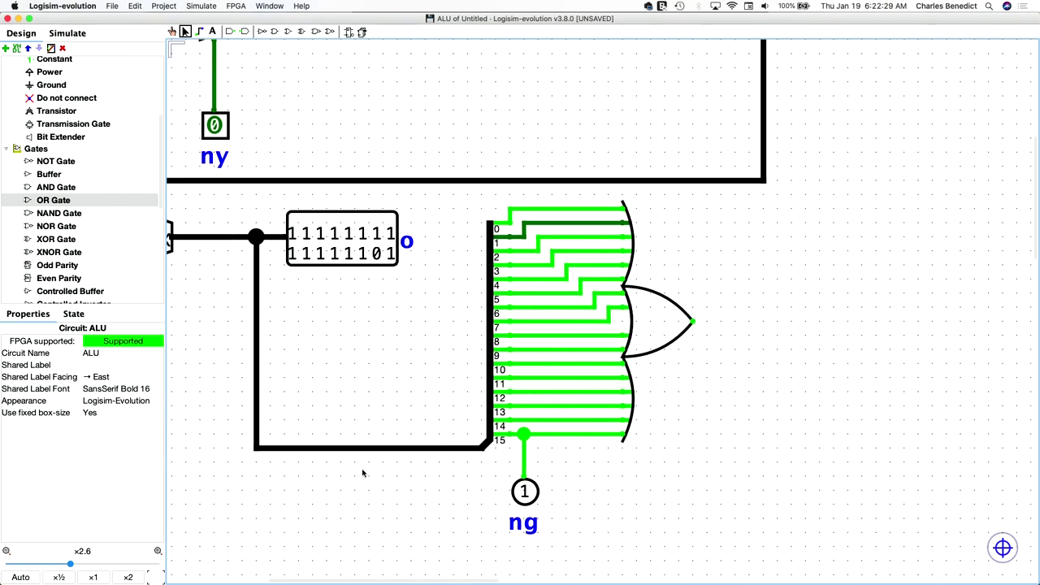
scroll(362, 473, down, 5)
scroll(363, 473, right, 4)
scroll(363, 473, up, 15)
scroll(362, 473, left, 6)
scroll(362, 473, down, 3)
scroll(362, 473, left, 2)
scroll(363, 473, up, 1)
scroll(363, 473, down, 3)
scroll(362, 473, left, 2)
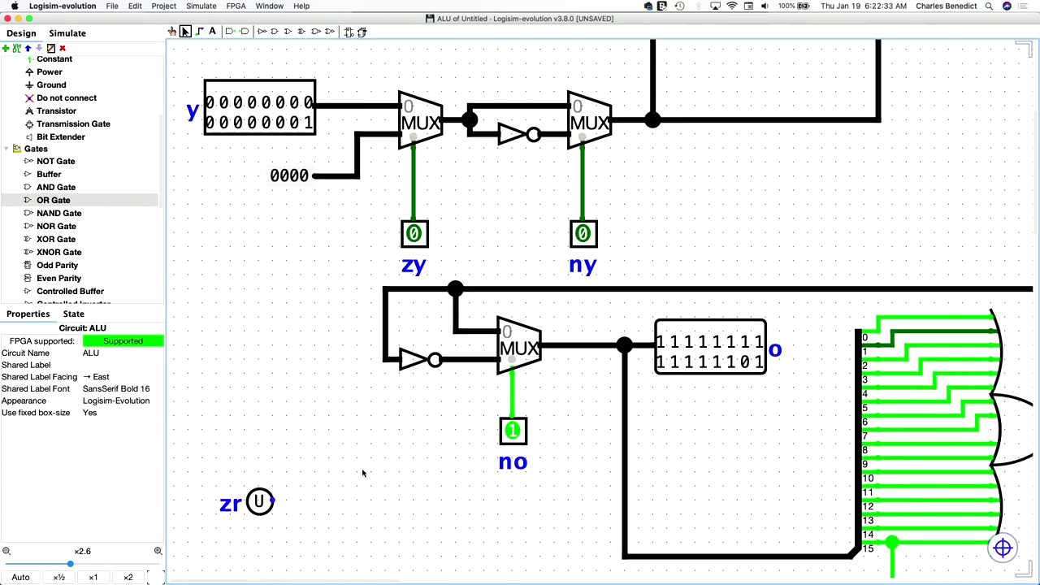
- Move the zr pin from the bottom of the circuit to just right of the OR gate
click(233, 509)
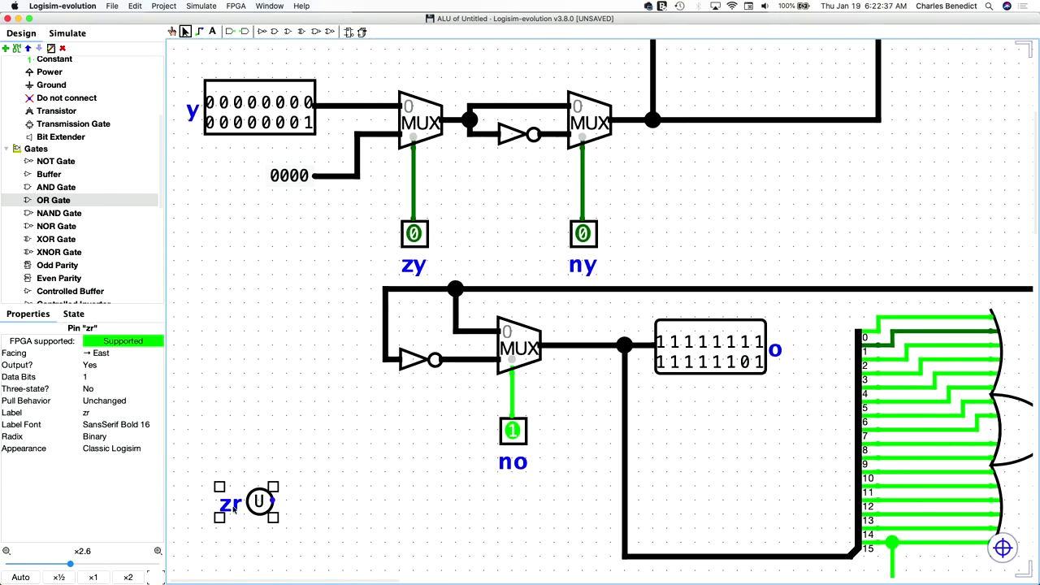
drag(233, 508, 726, 467)
scroll(931, 297, down, 1)
scroll(931, 297, right, 5)
scroll(930, 297, down, 2)
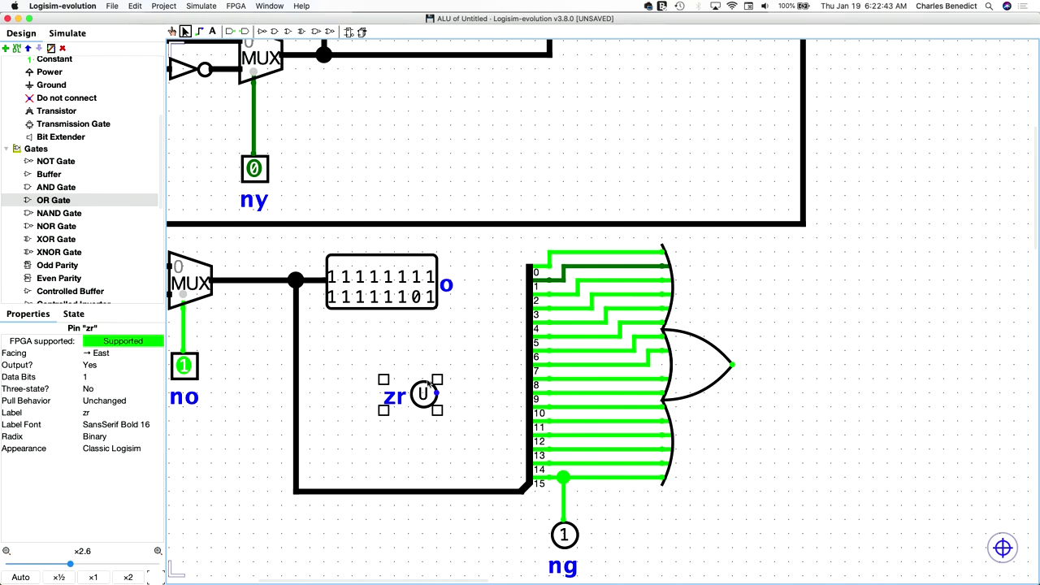
key(super+z)
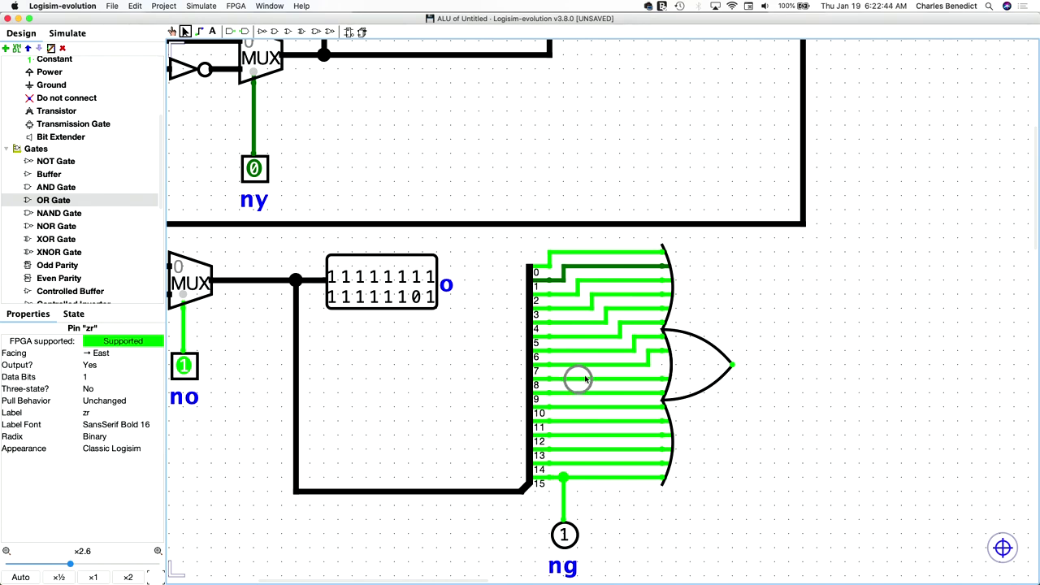
click(861, 365)
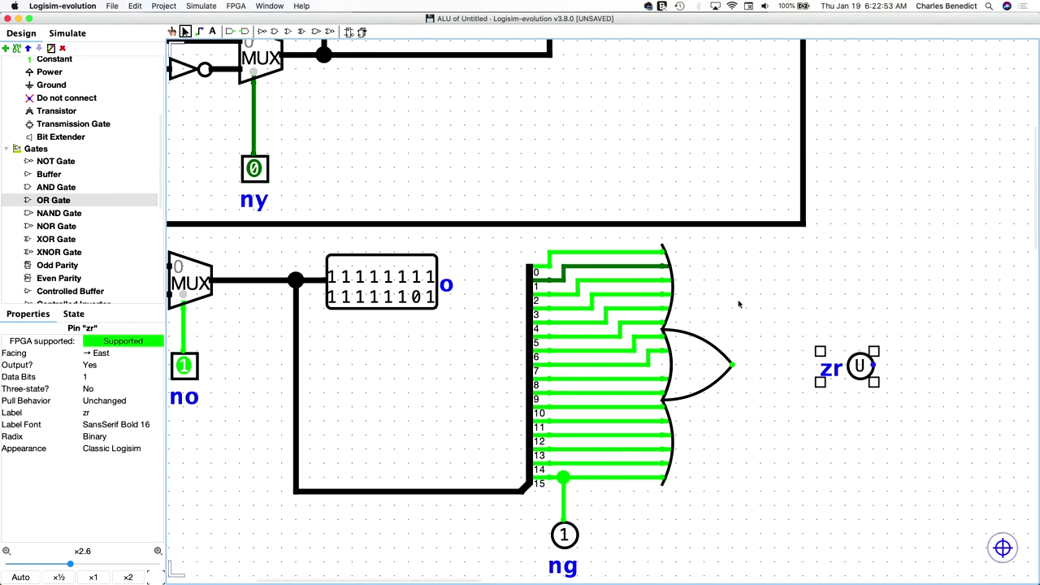
drag(852, 376, 865, 376)
- Place a NOT gate after the OR gate, turn zr west, and wire the NOT output to it
click(55, 162)
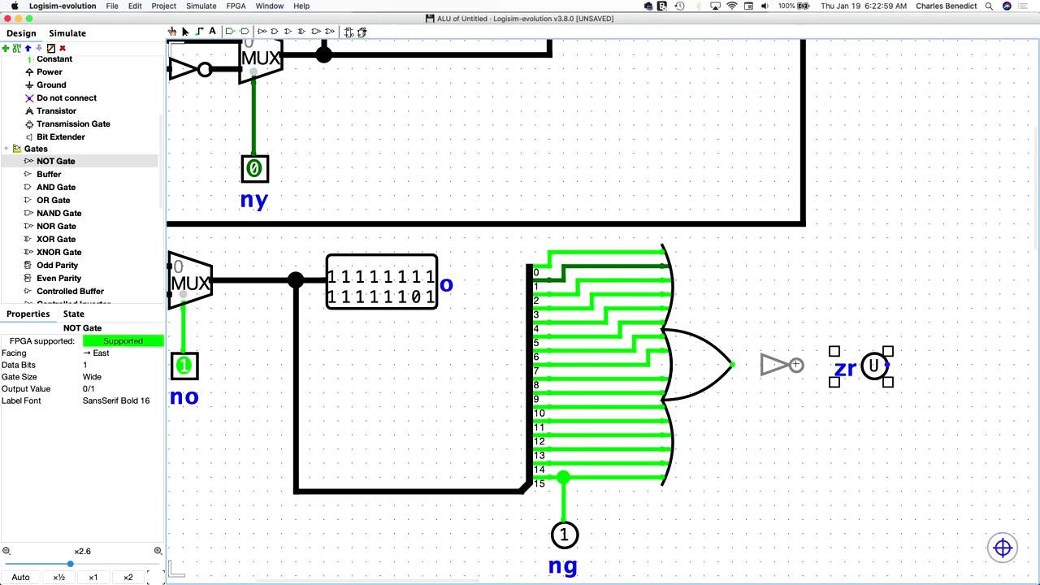
click(797, 366)
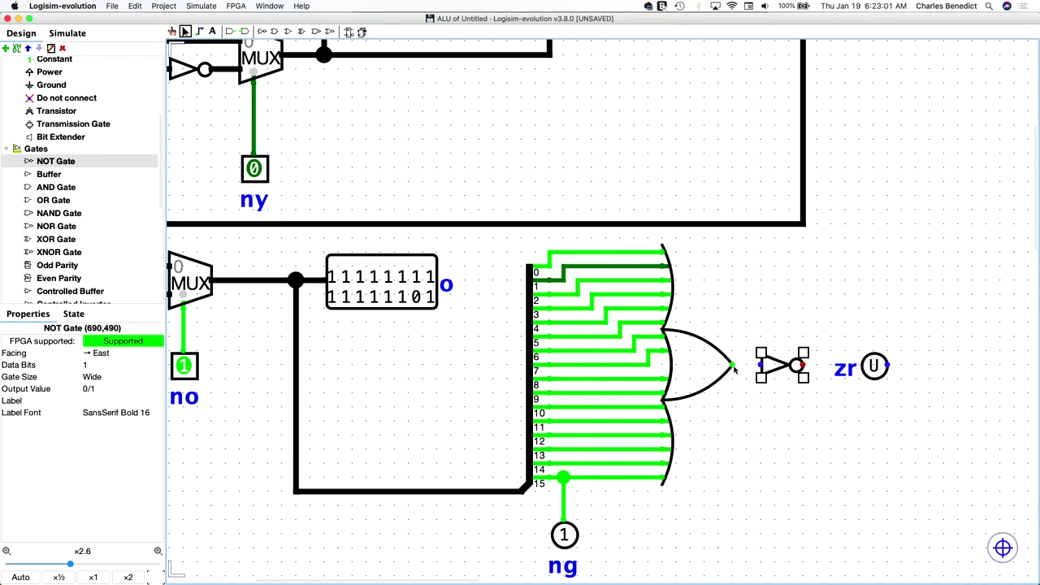
click(874, 367)
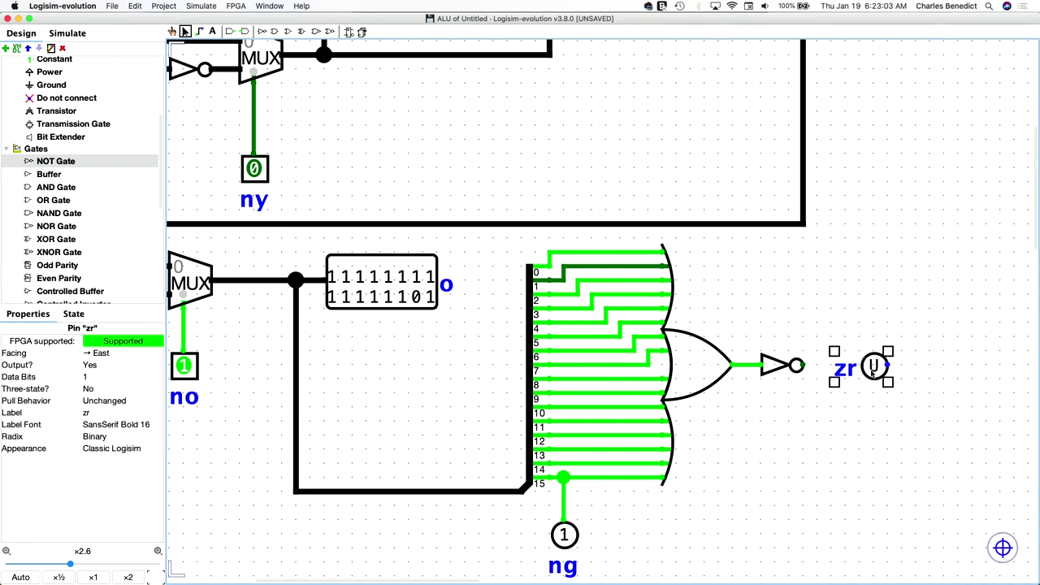
click(106, 354)
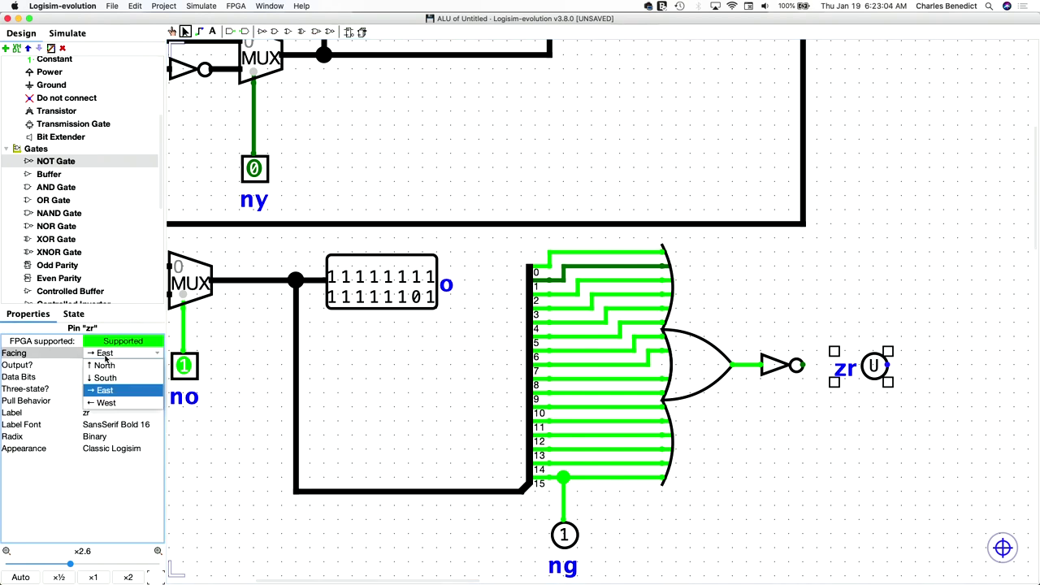
click(107, 398)
drag(917, 369, 888, 370)
drag(803, 366, 863, 367)
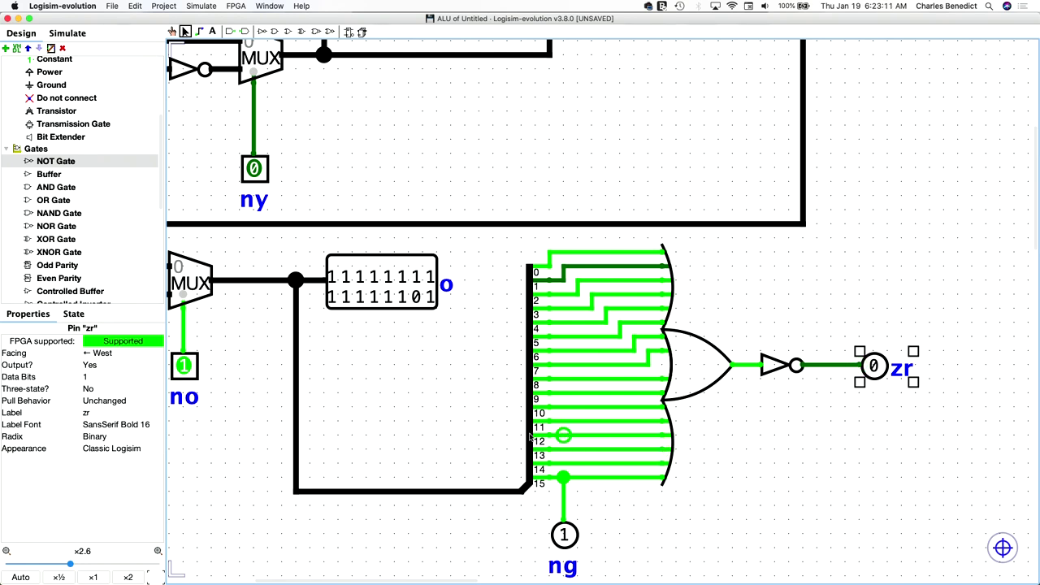